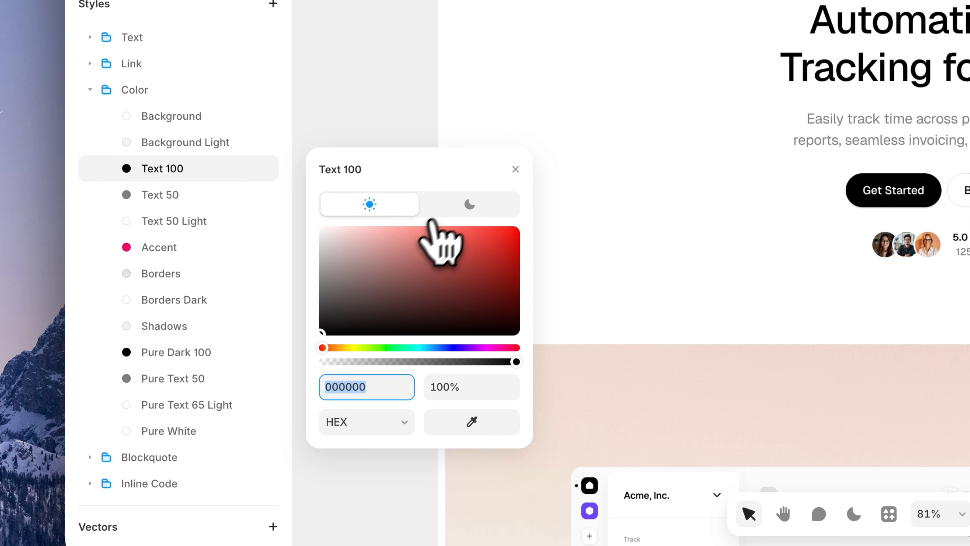
Close the Text 100 colour editor and expand Text styles to list Body S through Heading 6
click(393, 208)
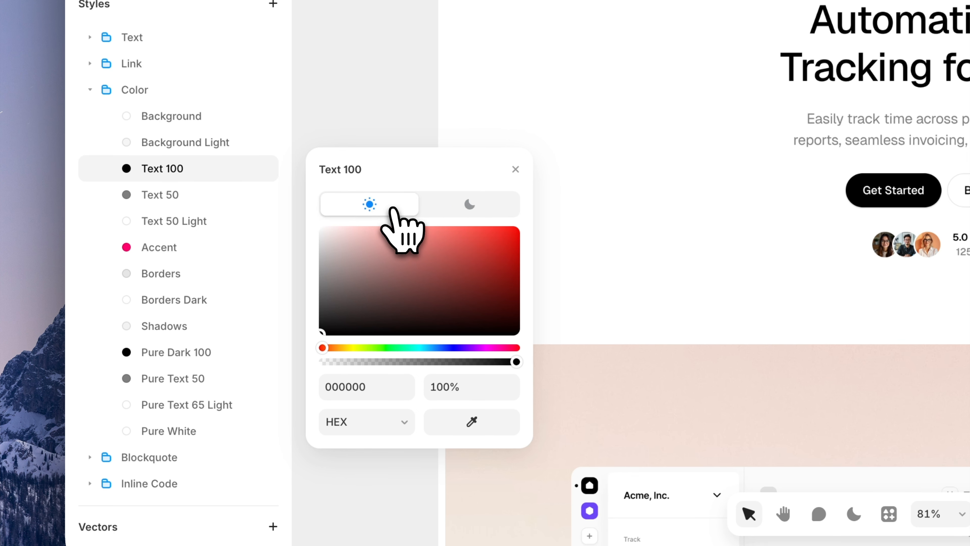
click(516, 169)
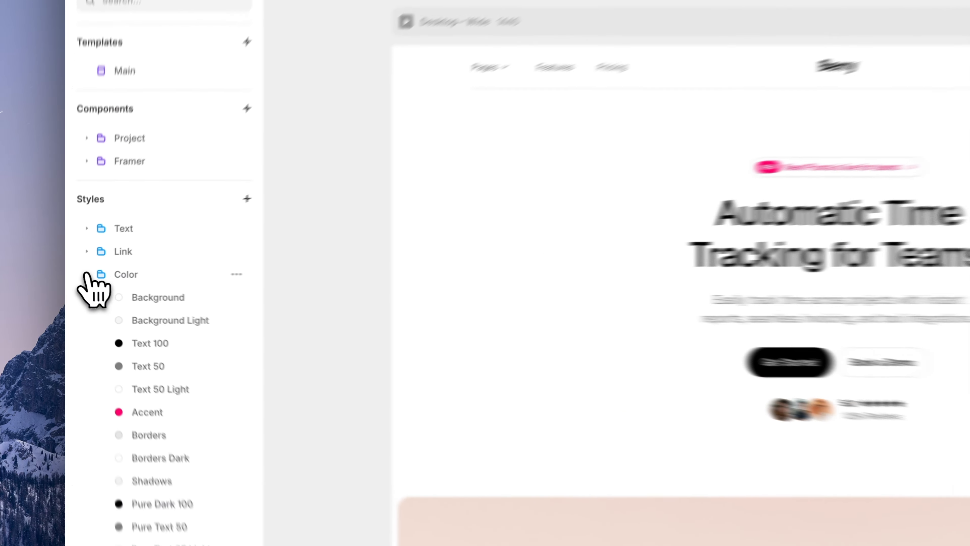
click(78, 277)
click(90, 221)
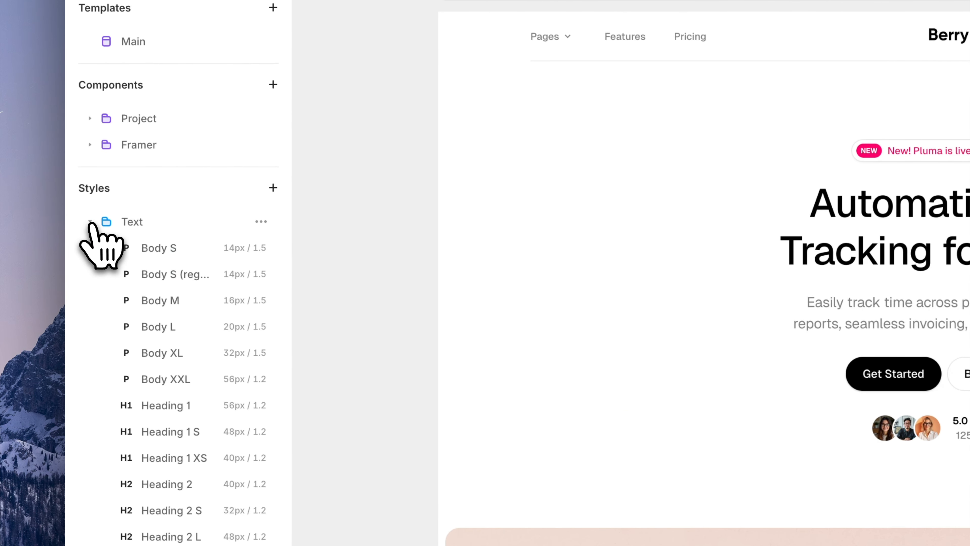
scroll(146, 334, down, 2)
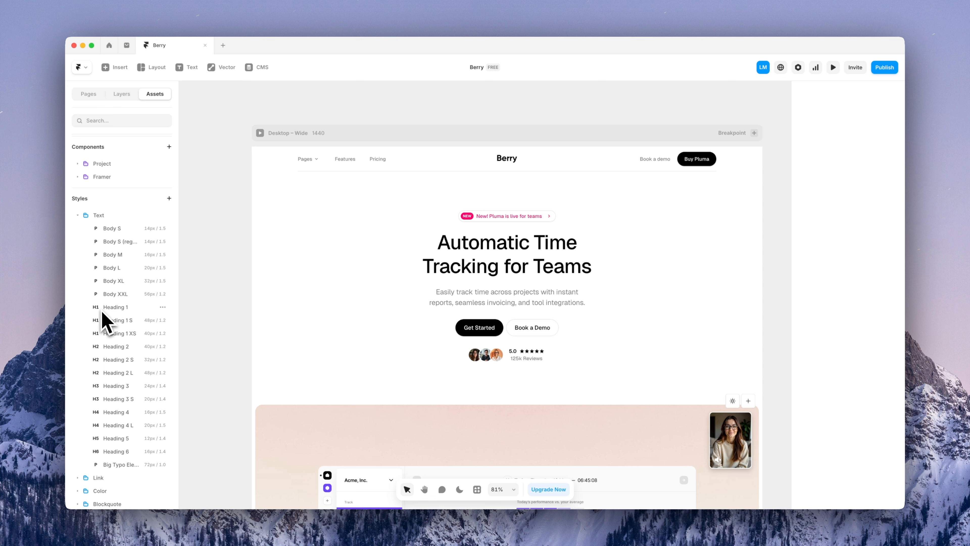
Change the Heading 1 text style's font from Geist to Gelasio
click(120, 312)
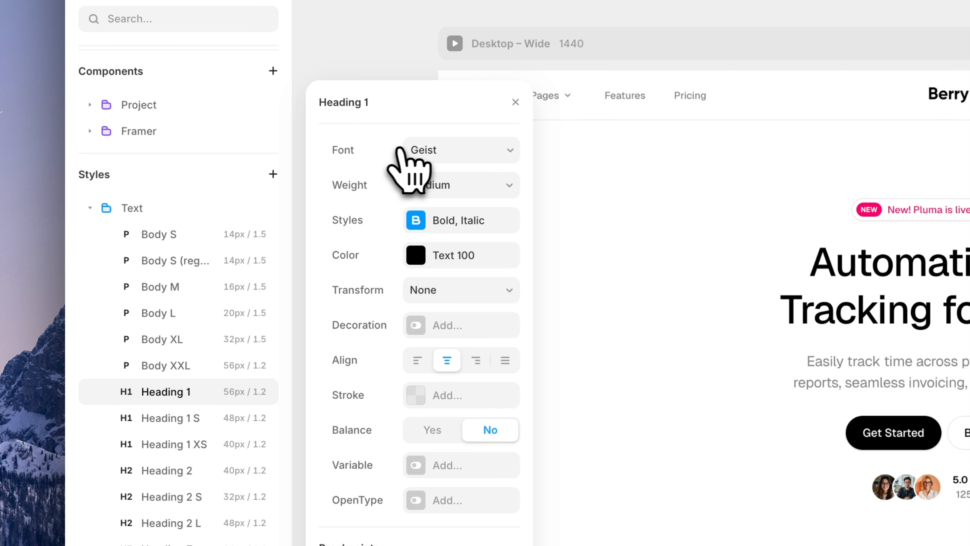
click(418, 150)
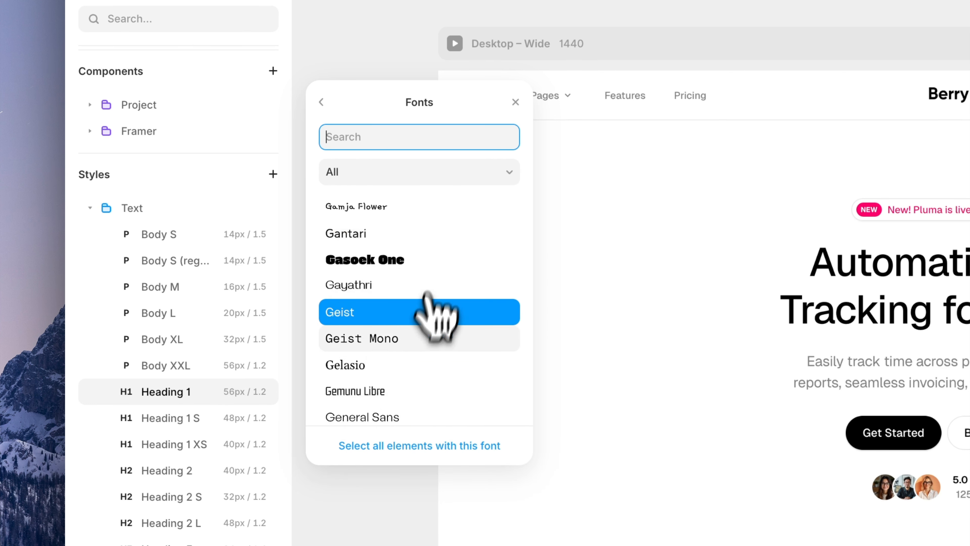
click(378, 366)
scroll(362, 388, down, 2)
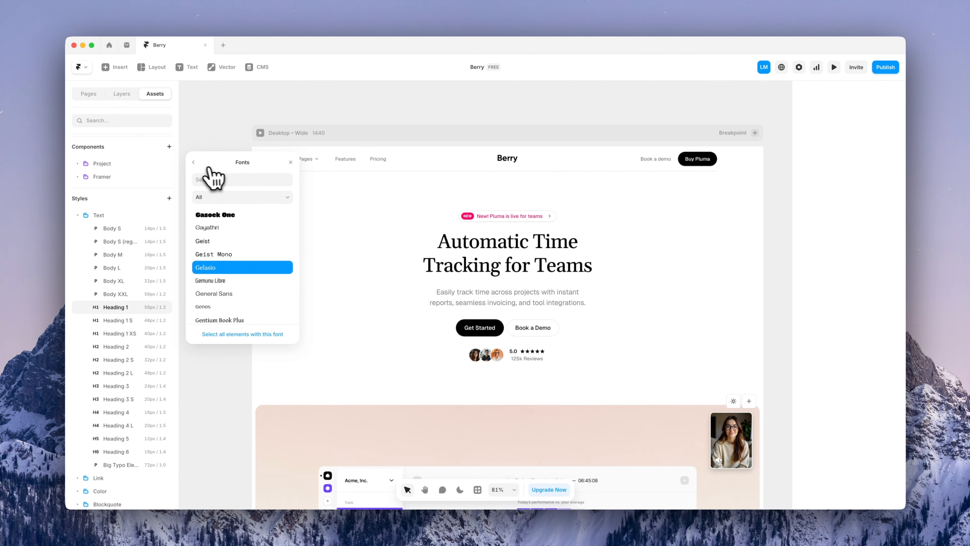
click(194, 163)
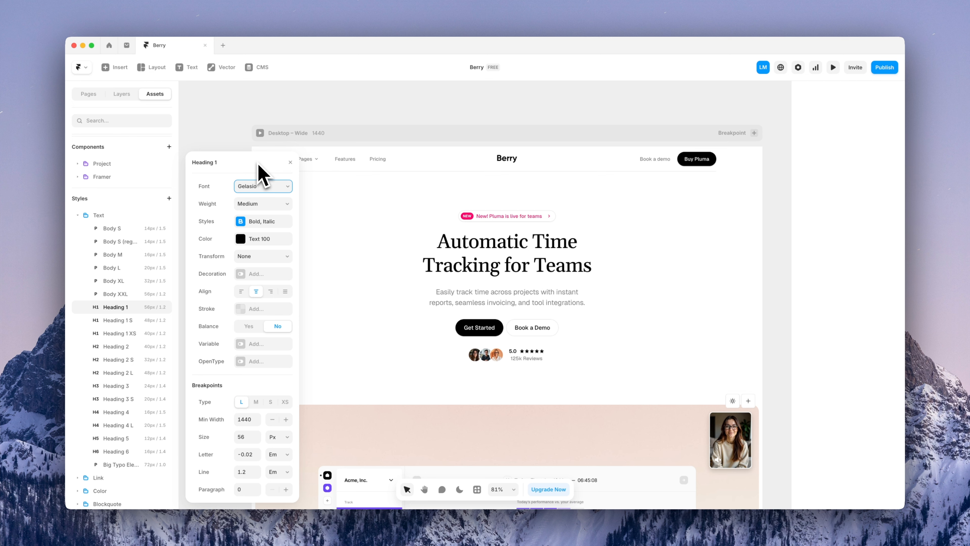
click(290, 162)
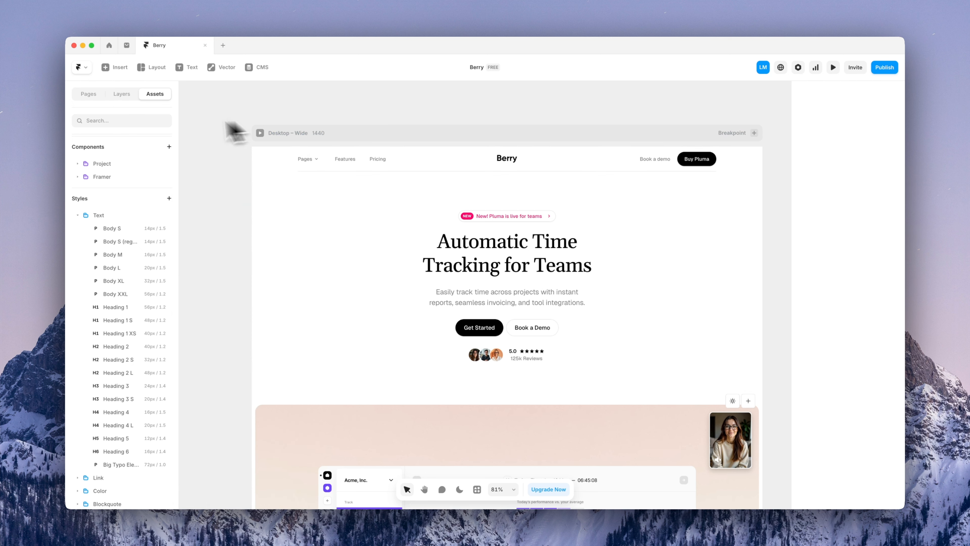
click(89, 94)
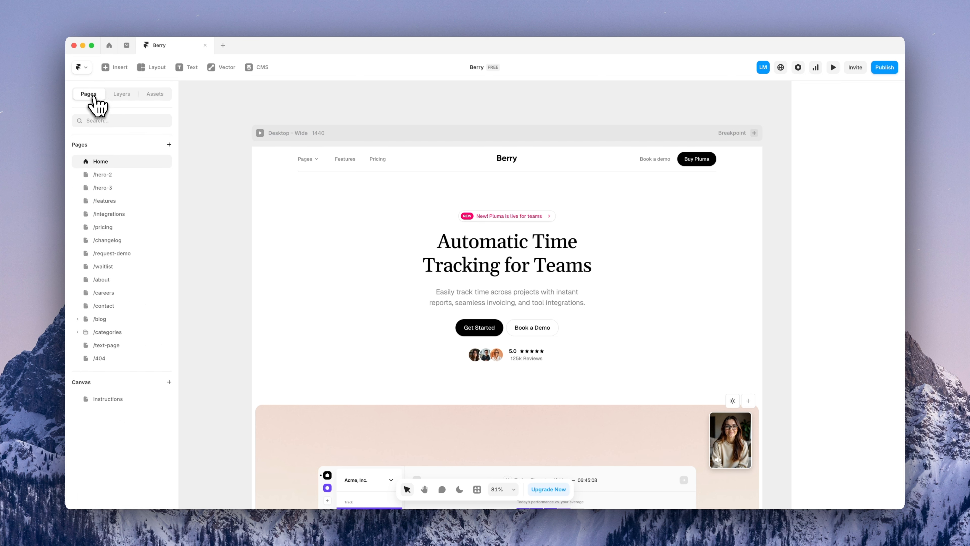
Look at the /pricing page, then return to Home and select the hero headline
click(101, 232)
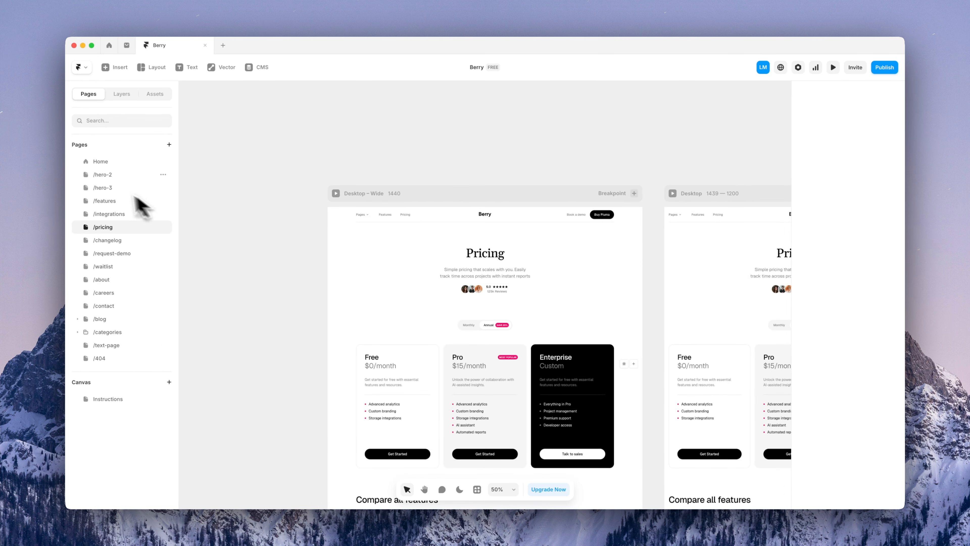
click(101, 162)
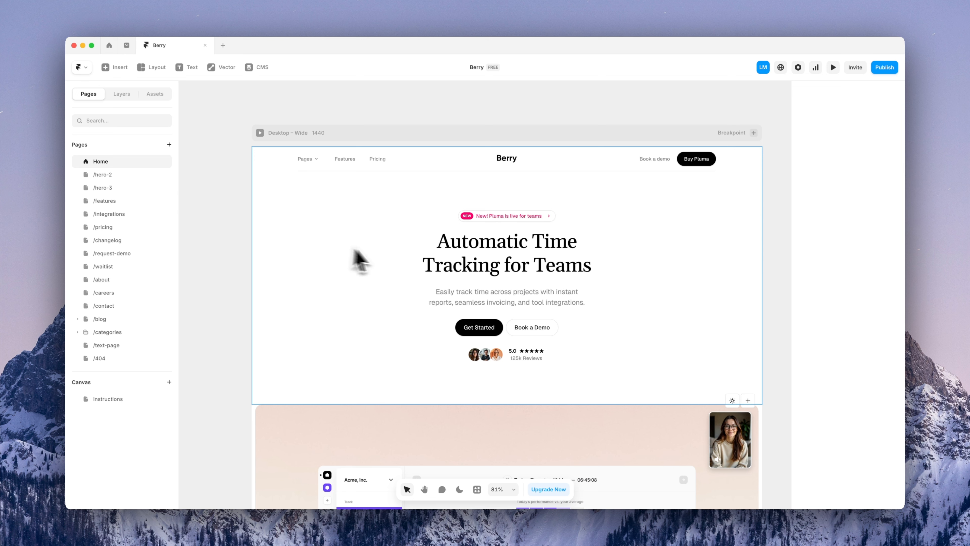
click(444, 270)
click(155, 94)
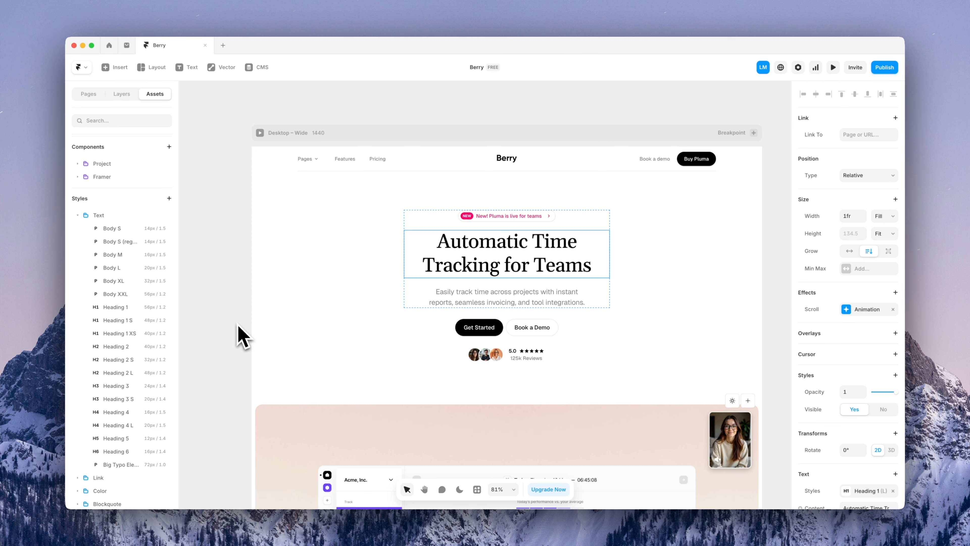
Collapse Text styles and briefly expand, then collapse, the Framer components folder
click(80, 215)
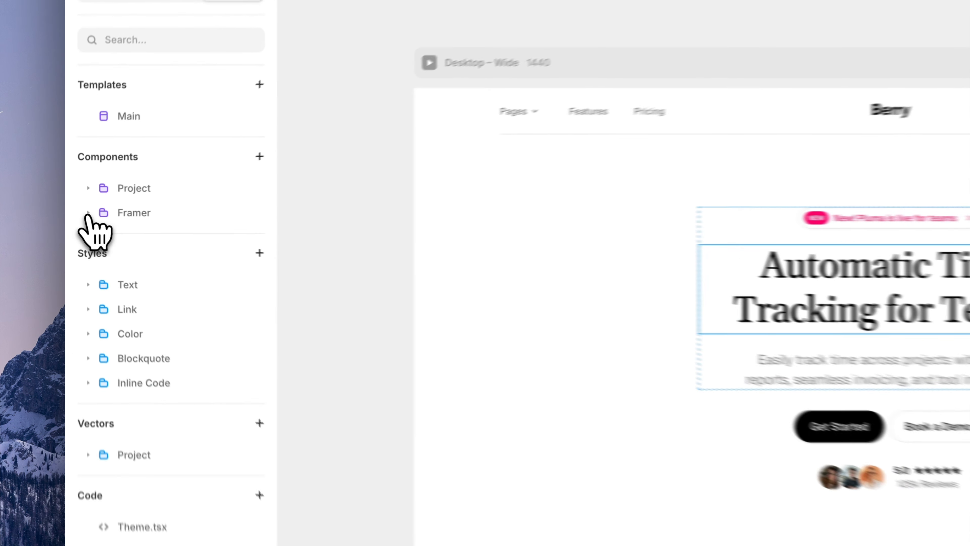
click(77, 213)
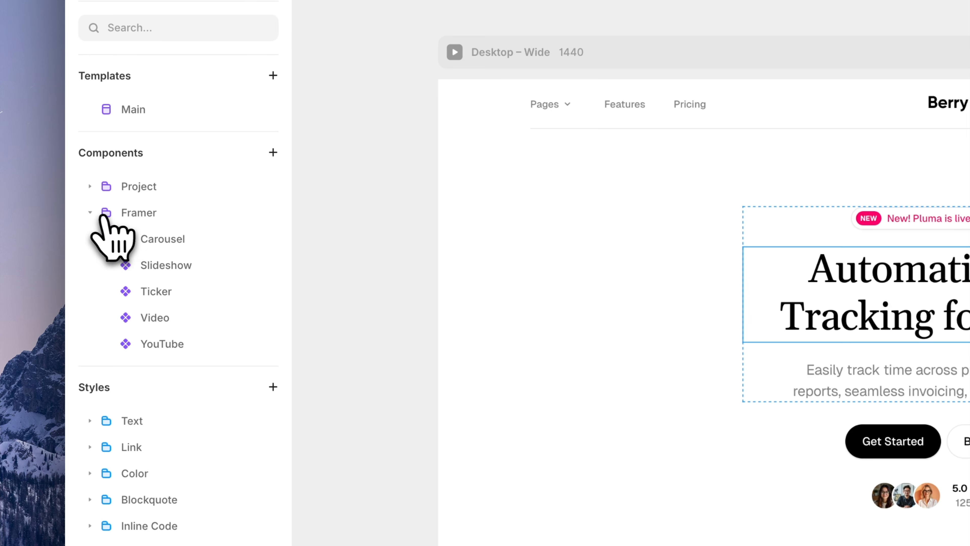
click(91, 213)
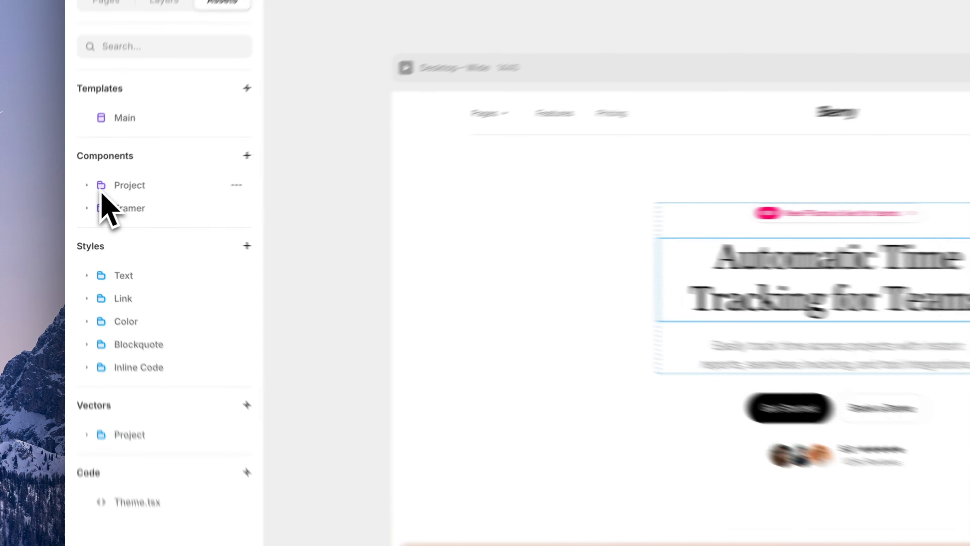
Expand Project components, peek into Sections, Nav and Btns and Links, then open TO BE REMOVED
click(86, 203)
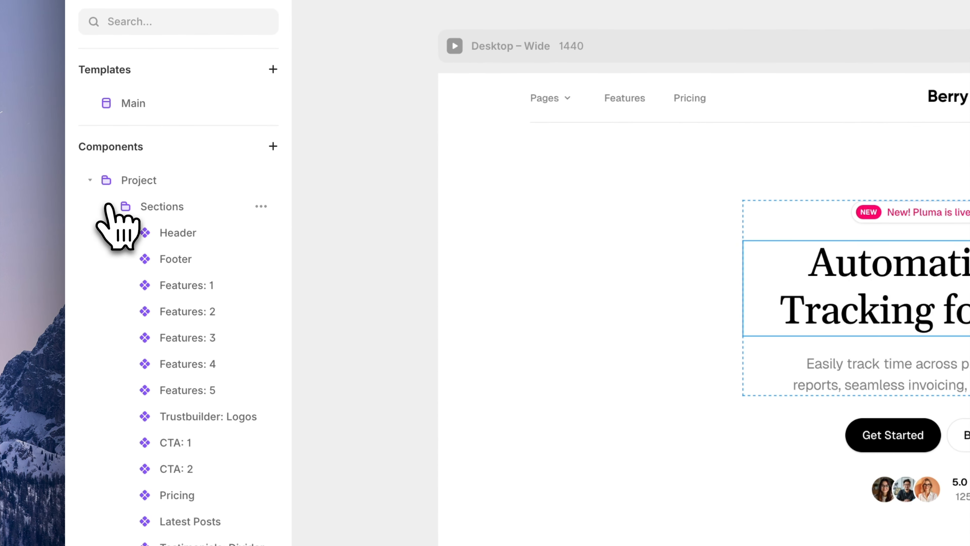
click(109, 206)
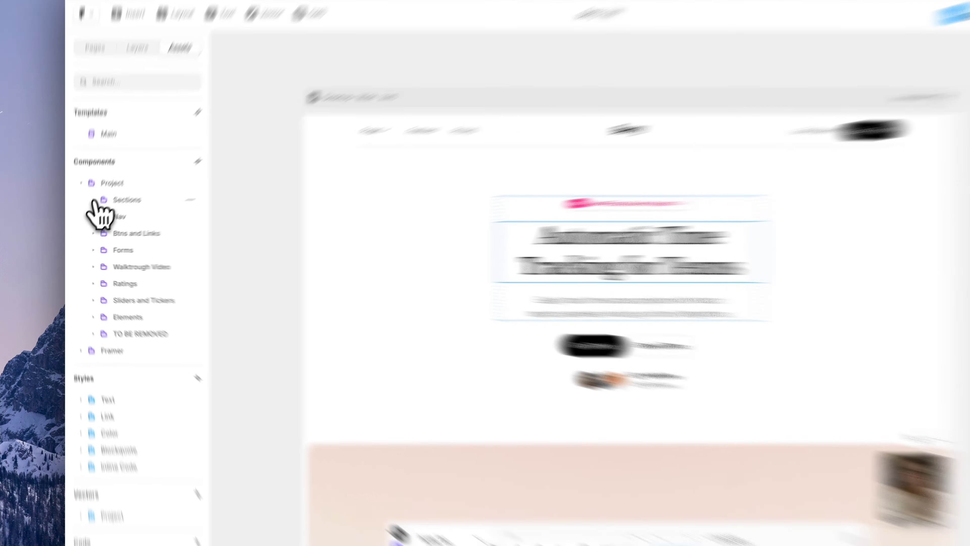
click(88, 213)
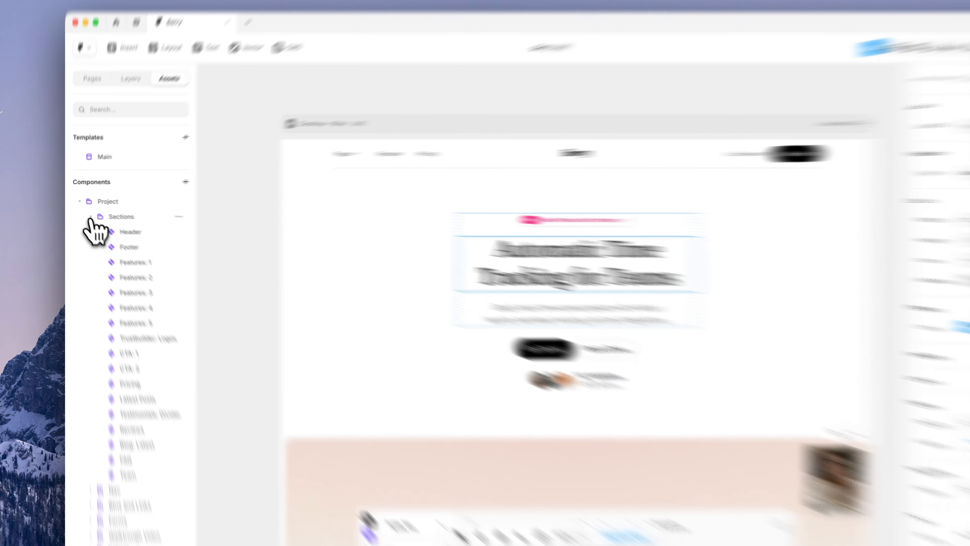
click(88, 213)
click(109, 261)
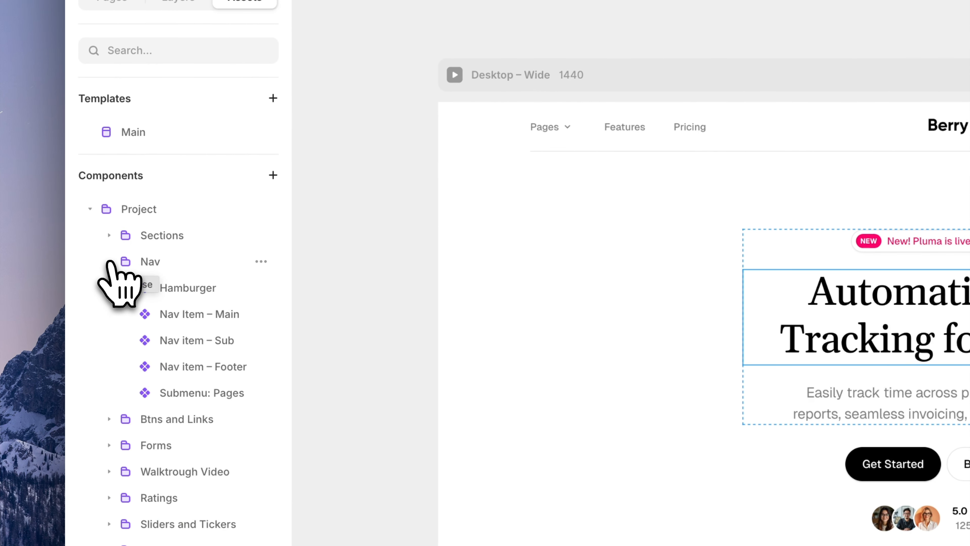
click(109, 261)
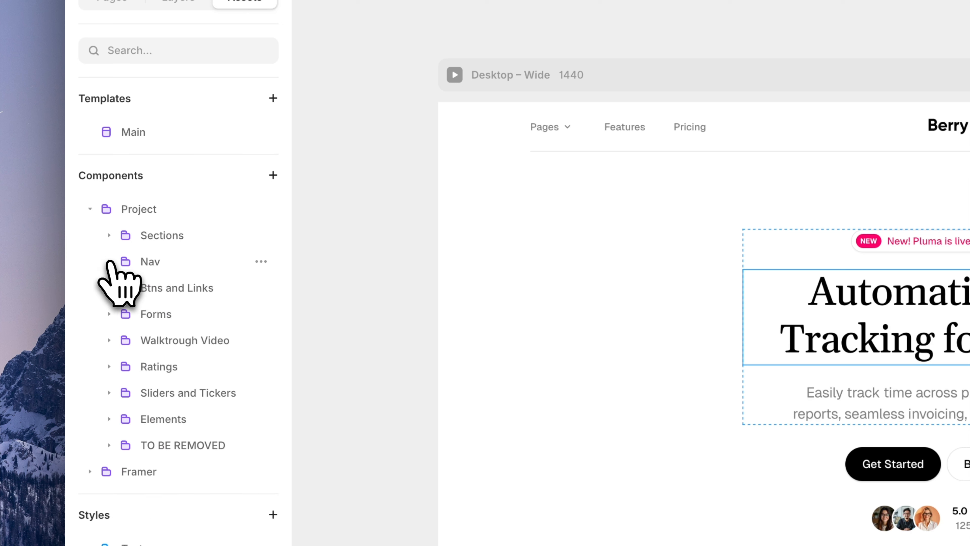
click(110, 287)
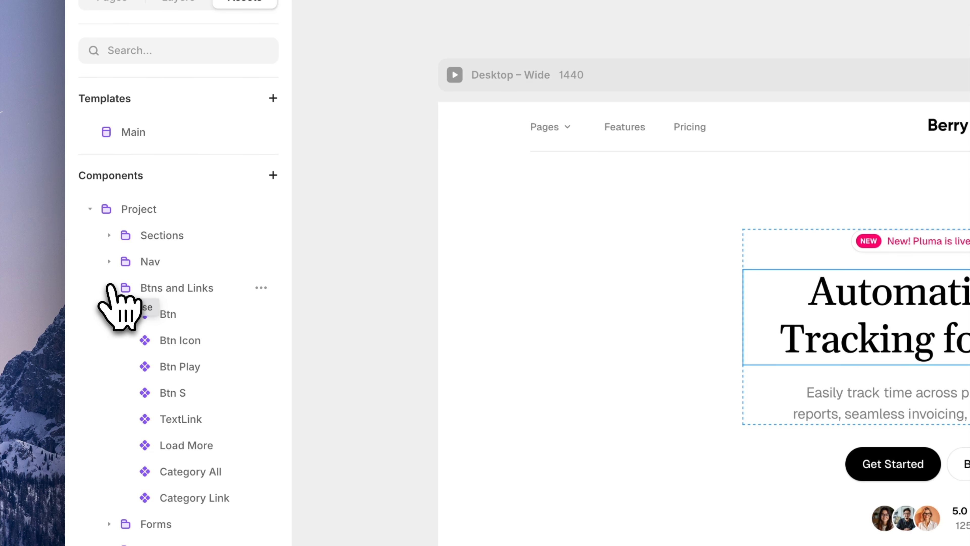
click(110, 287)
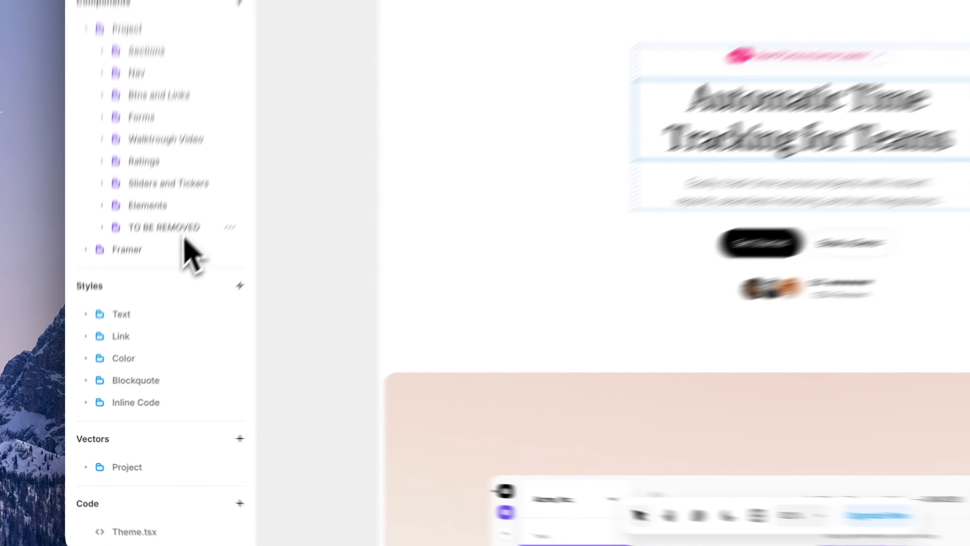
click(136, 319)
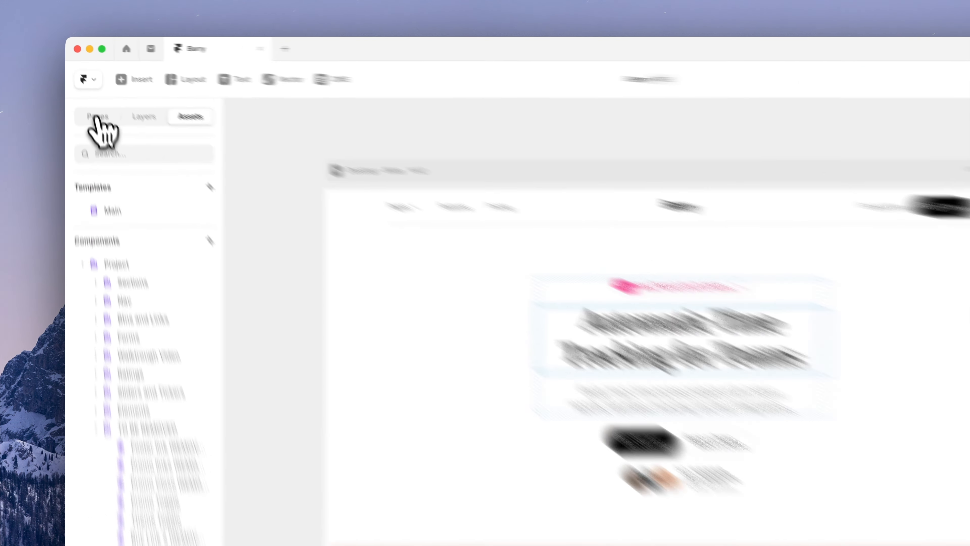
Add a new blank page named /test to the pages list
click(88, 94)
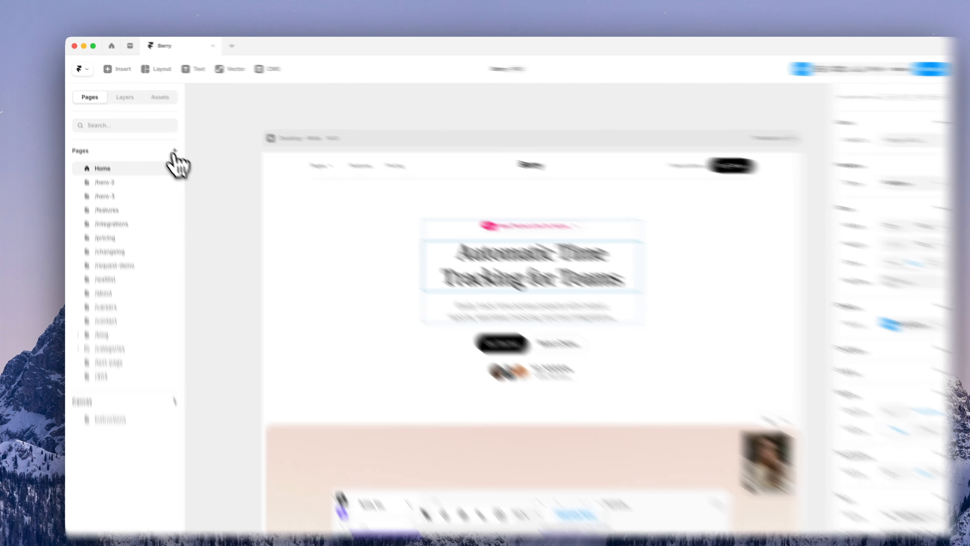
click(169, 145)
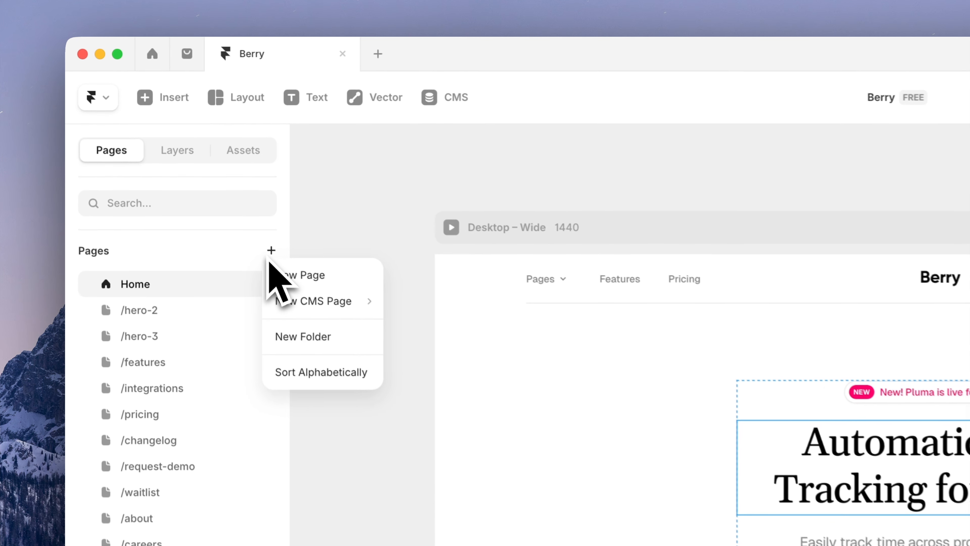
click(304, 277)
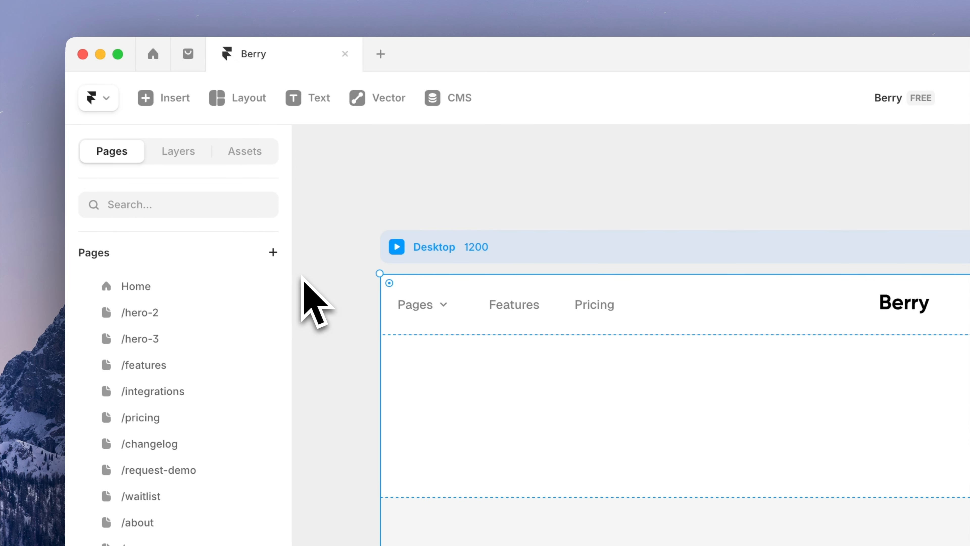
text(test)
key(Return)
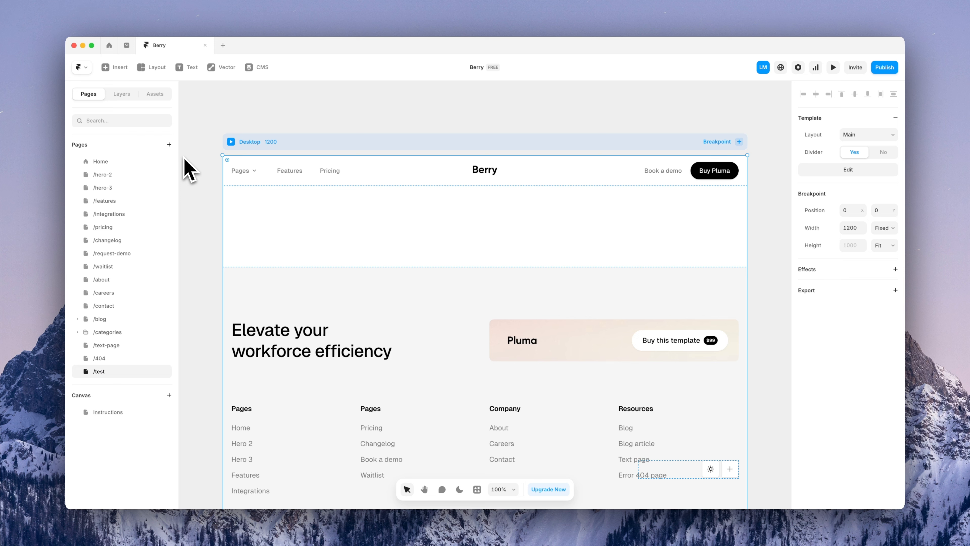
scroll(218, 169, down, 10)
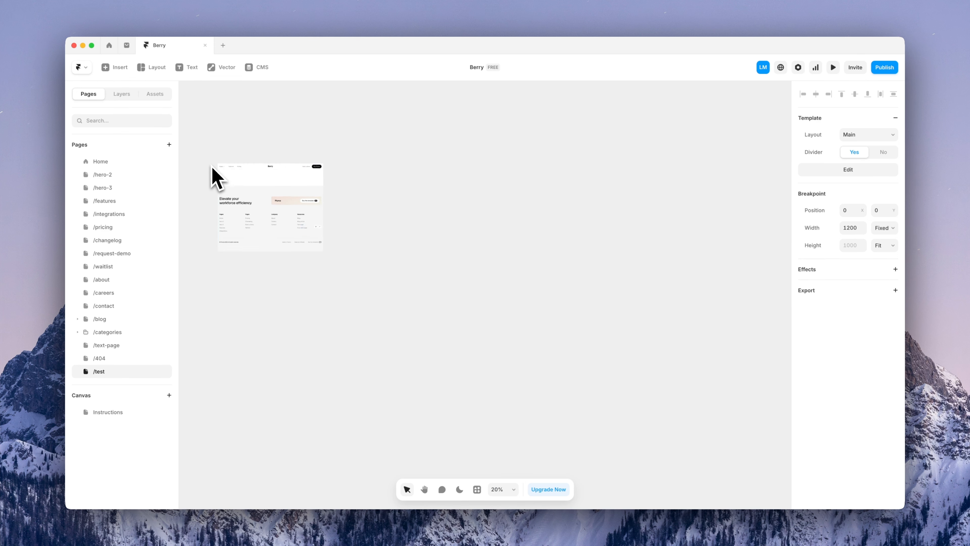
scroll(218, 173, up, 7)
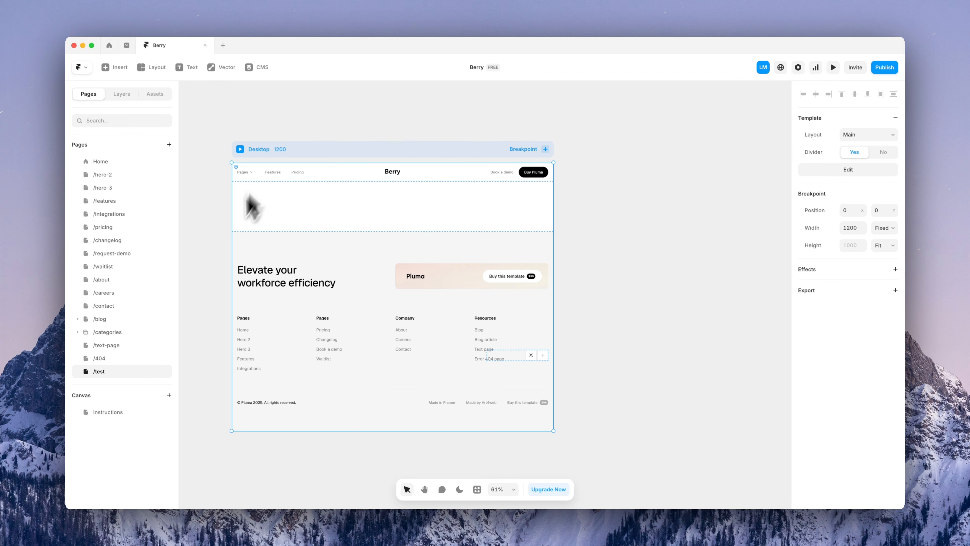
Delete the /test page
mouse_move(165, 372)
click(218, 406)
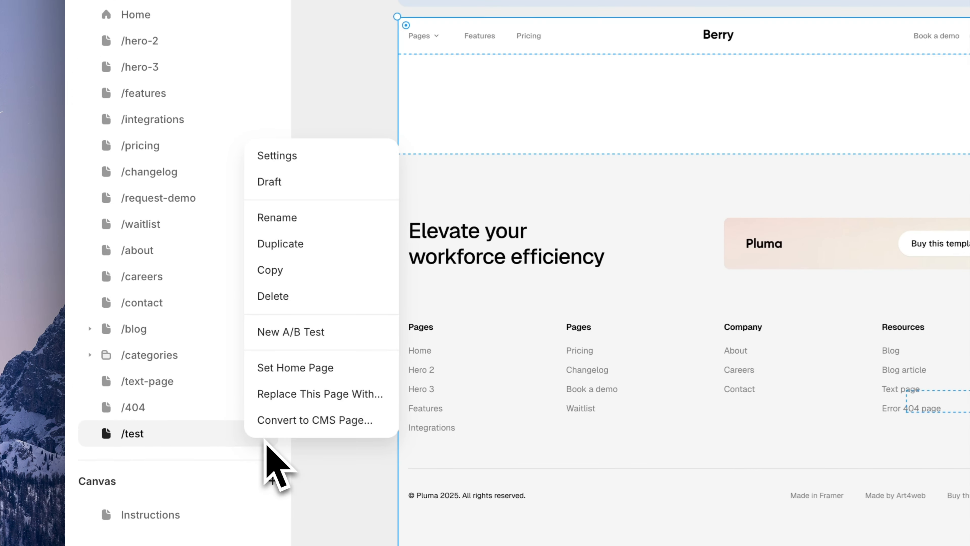
click(222, 304)
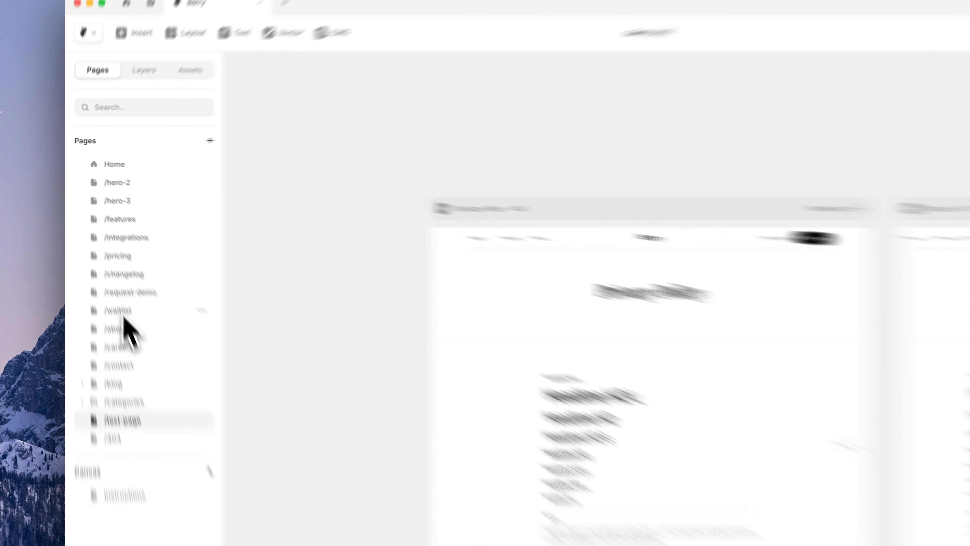
Duplicate the /waitlist page and rename the copy to /sign-in
click(100, 267)
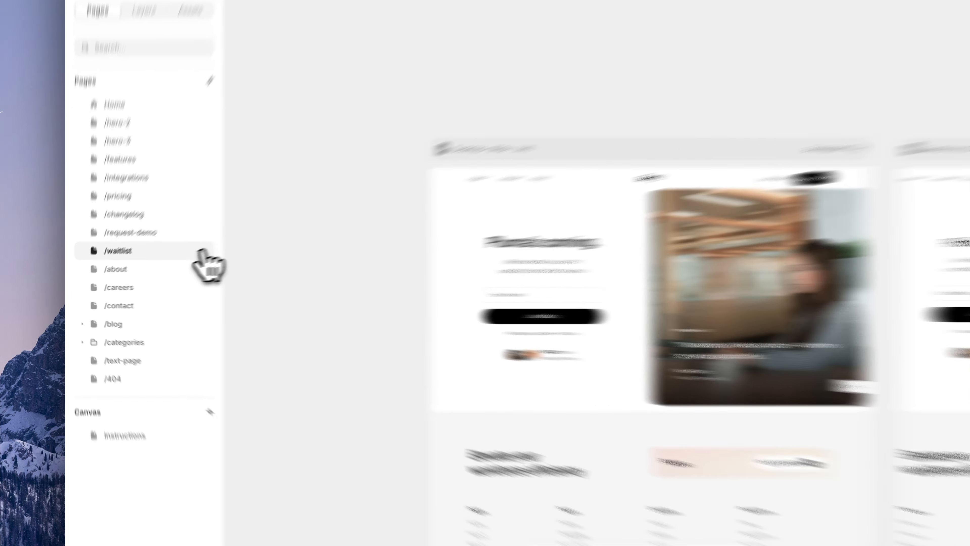
click(163, 266)
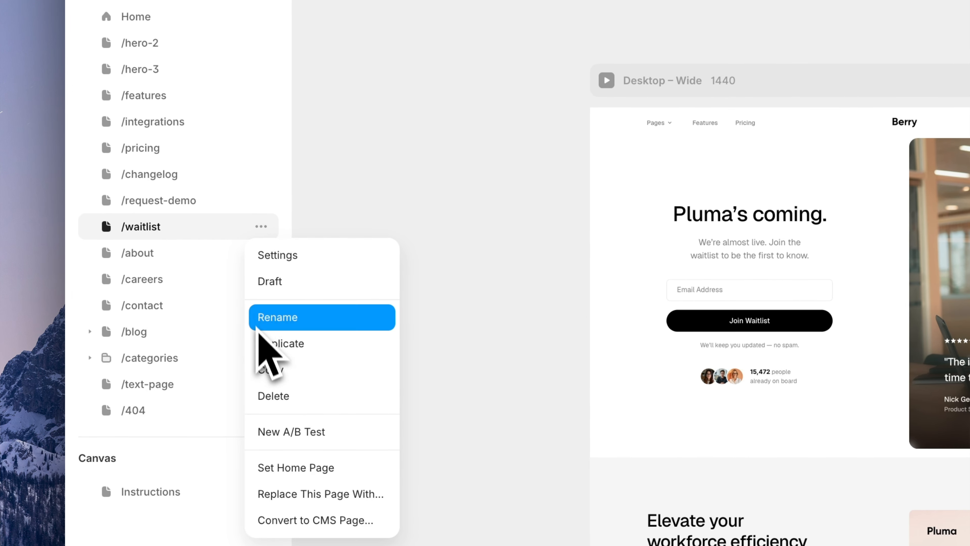
click(260, 344)
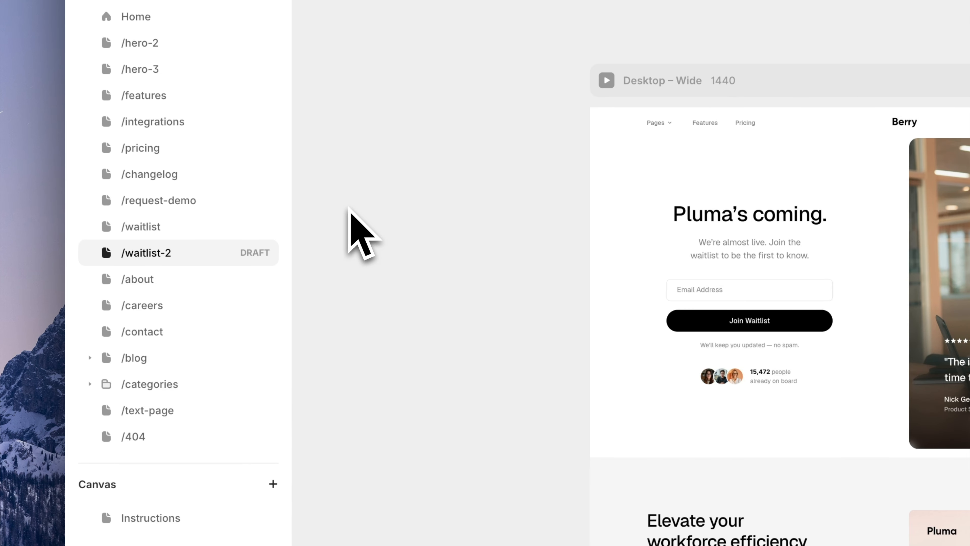
double_click(162, 253)
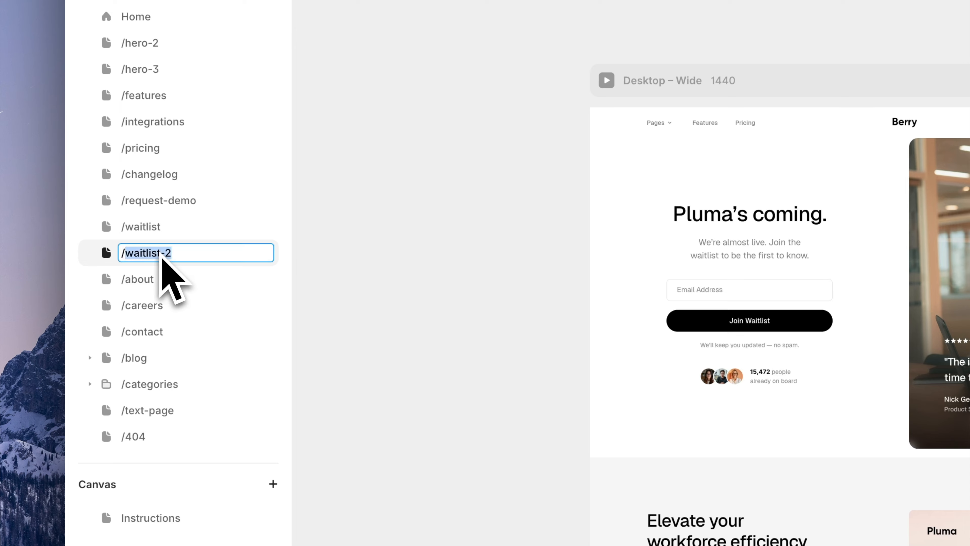
text(sign-i)
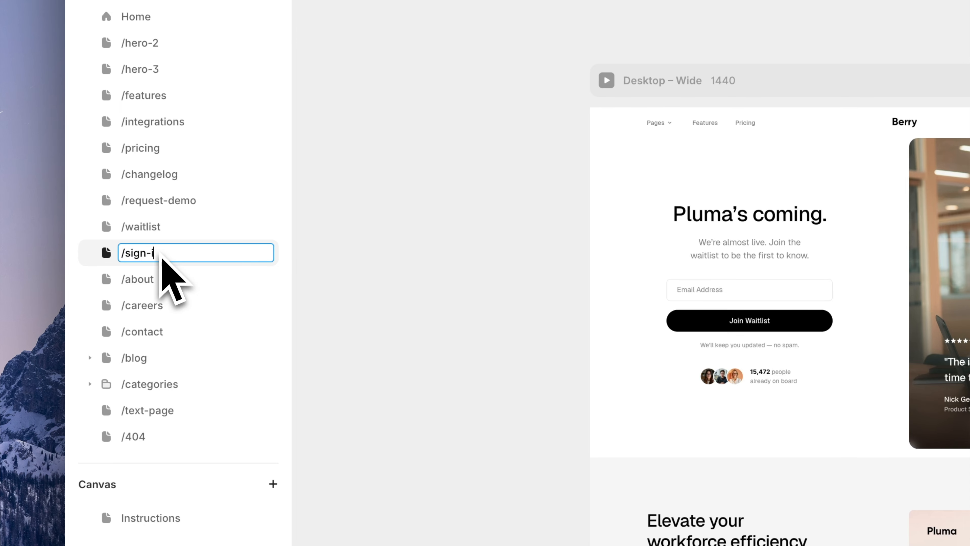
text(n)
key(Return)
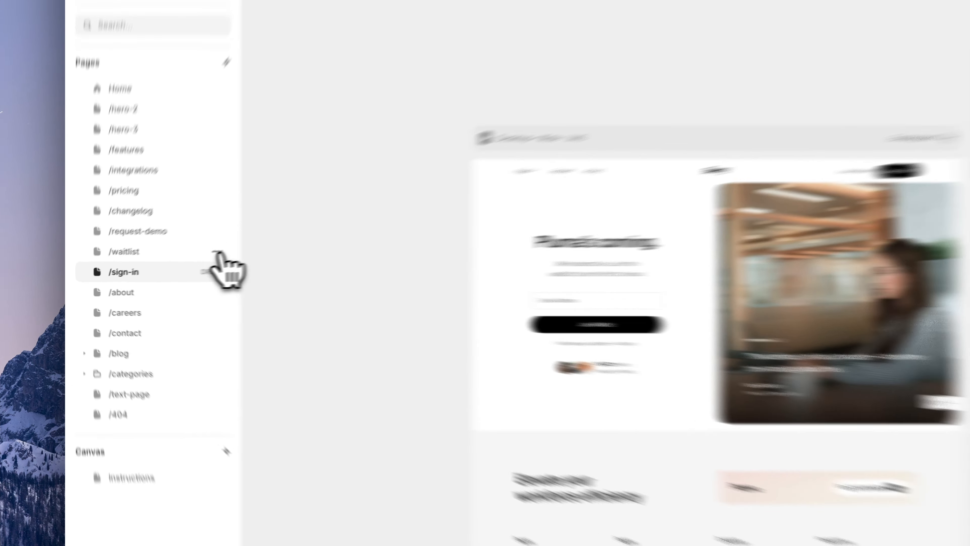
Mark the /waitlist page as a draft
click(165, 267)
click(168, 293)
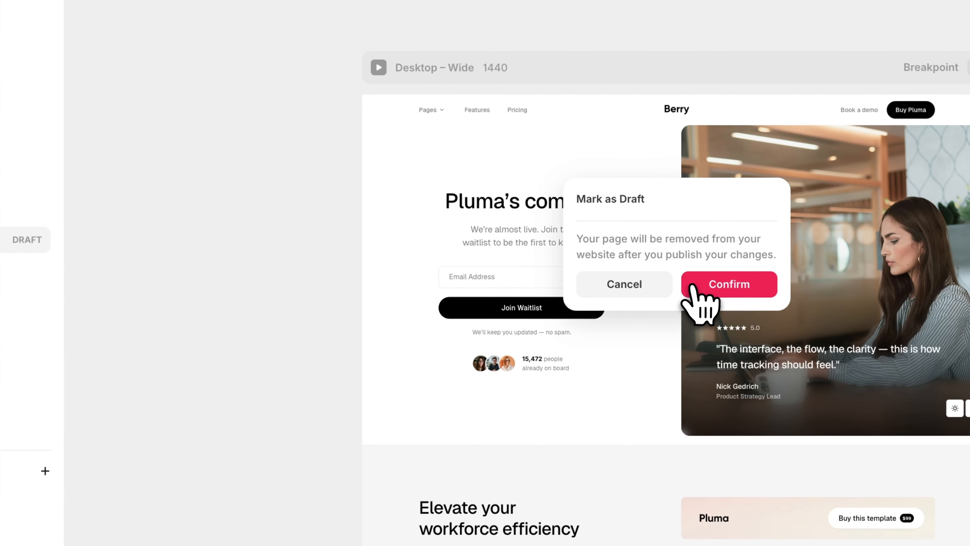
click(919, 311)
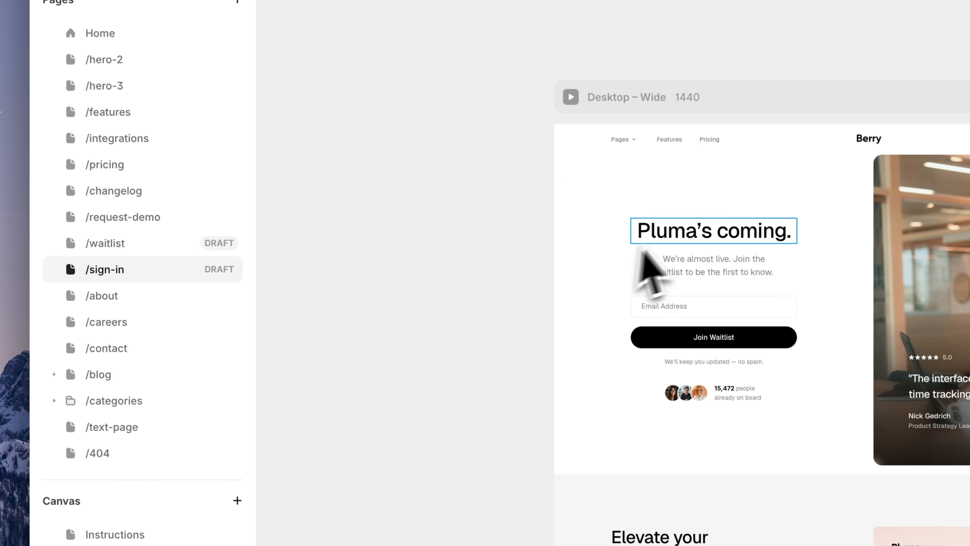
Replace the 'Pluma's coming.' heading text with 'Sign in'
click(678, 234)
double_click(678, 234)
text(Sign in)
key(Escape)
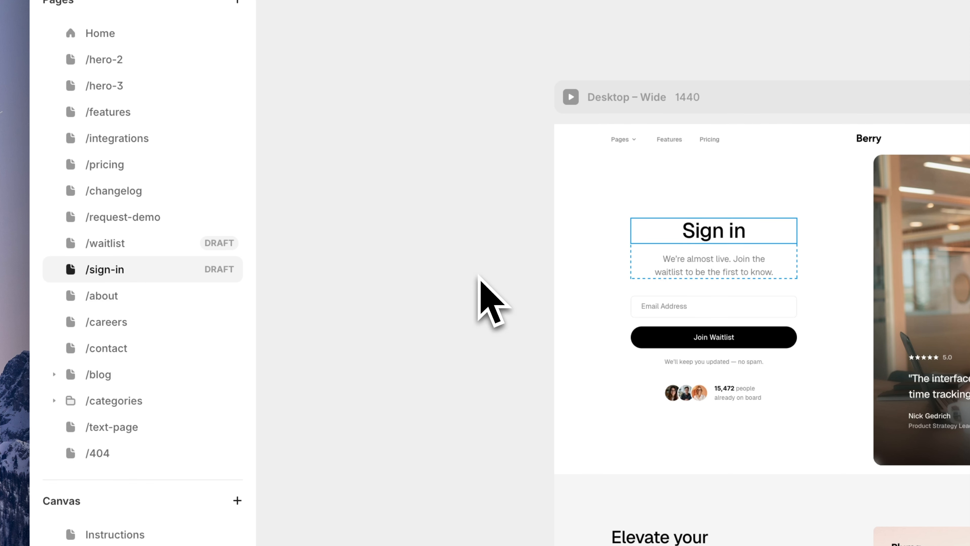
click(497, 294)
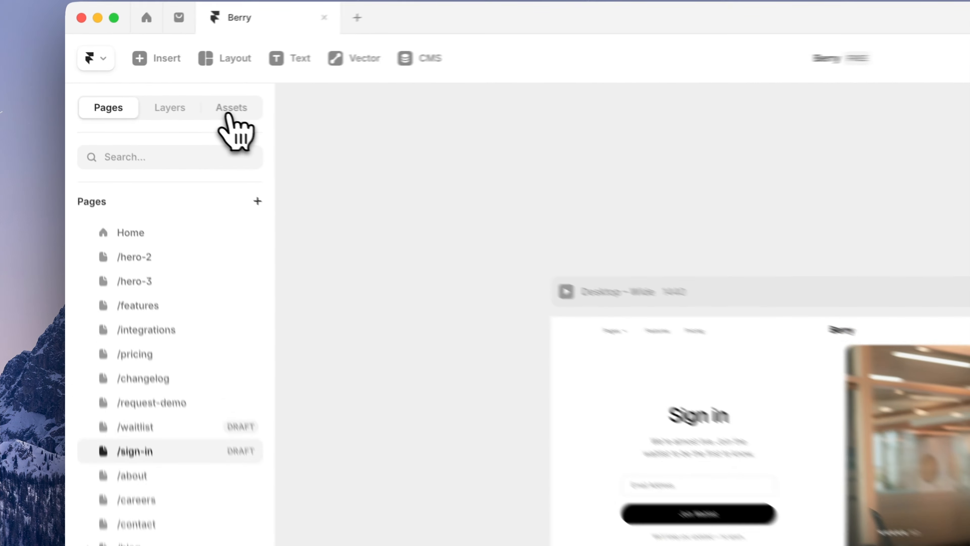
Delete the Waitlist item from the Nav › Submenu: Pages component
click(154, 95)
click(109, 384)
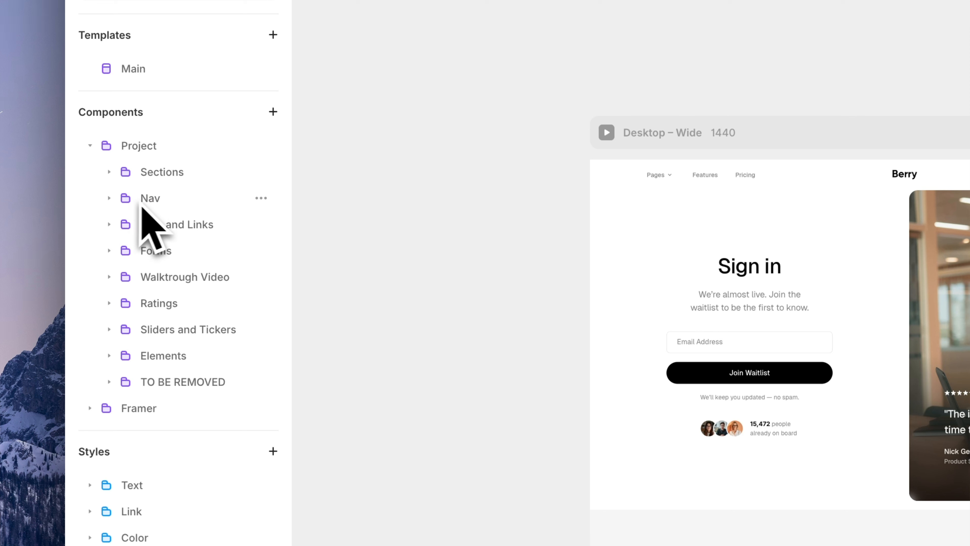
click(153, 202)
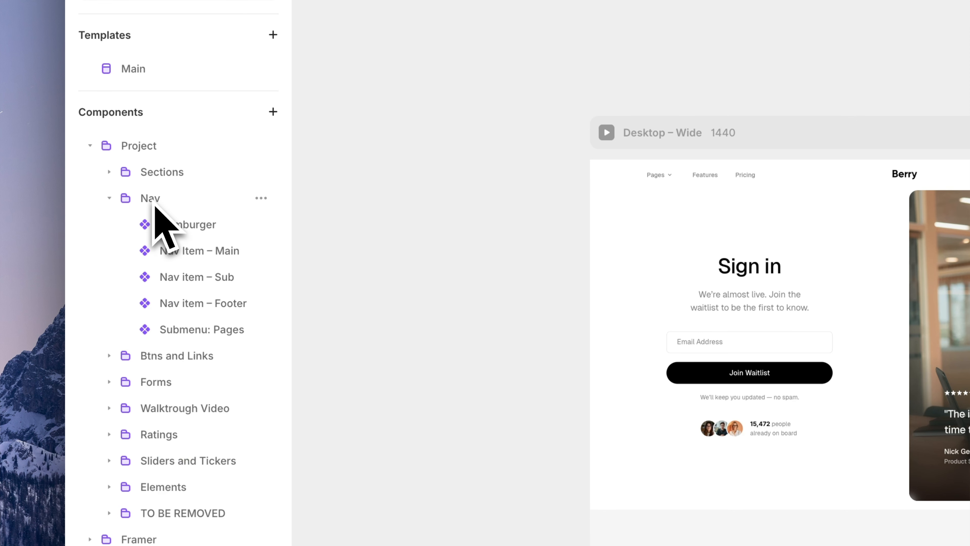
click(168, 334)
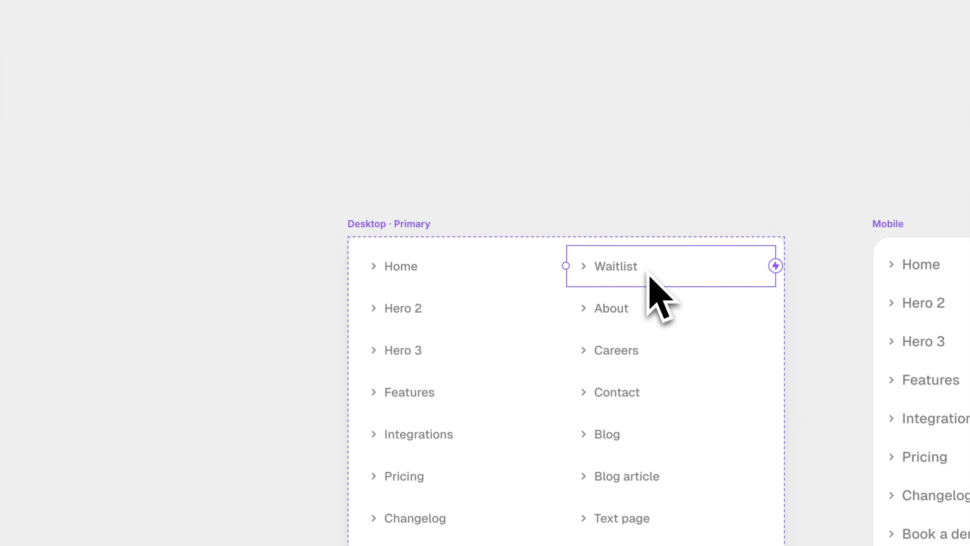
key(Delete)
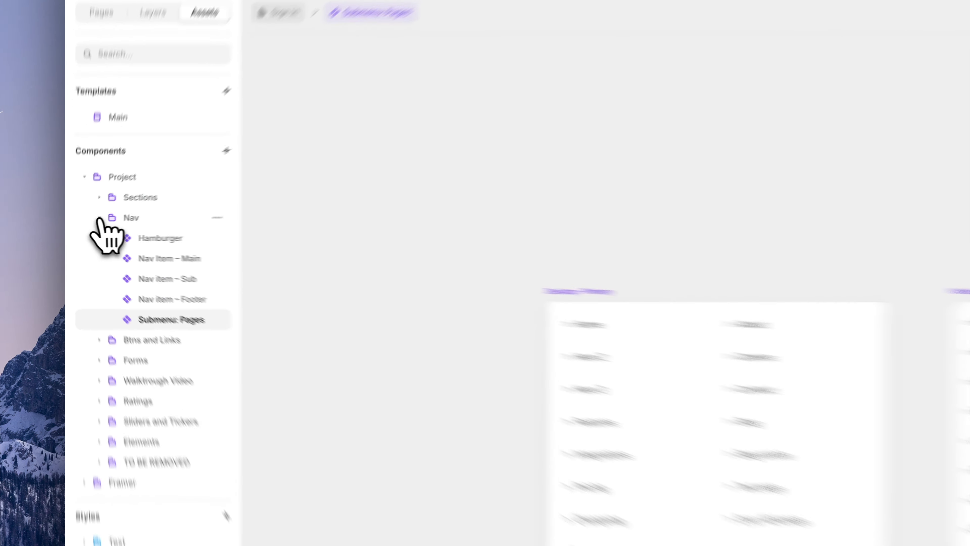
Check the Sections › Footer component, then return to the Sign In page
click(88, 226)
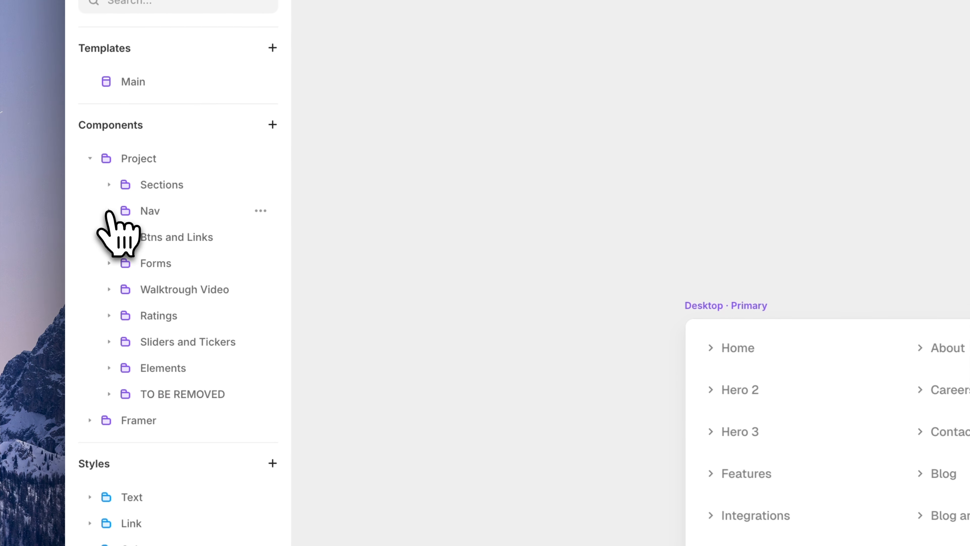
click(111, 185)
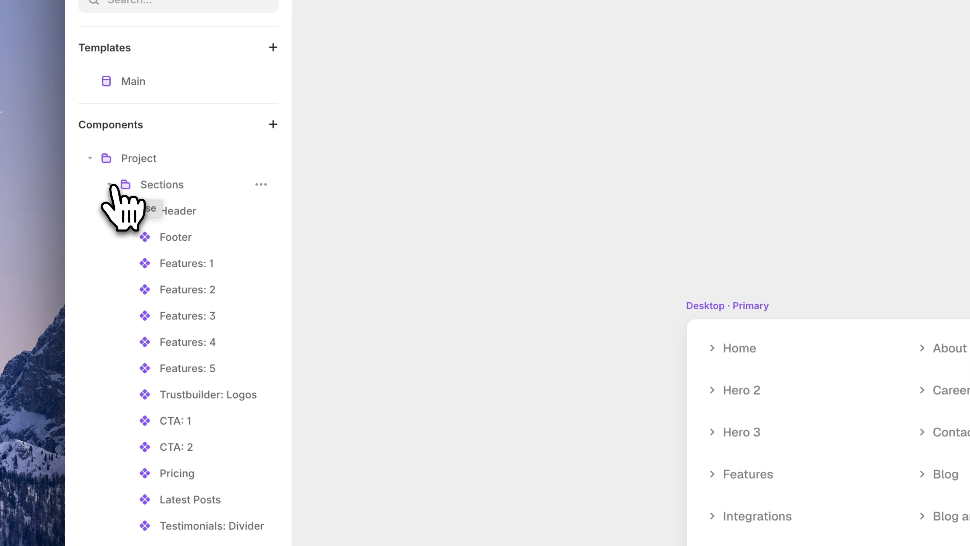
click(182, 245)
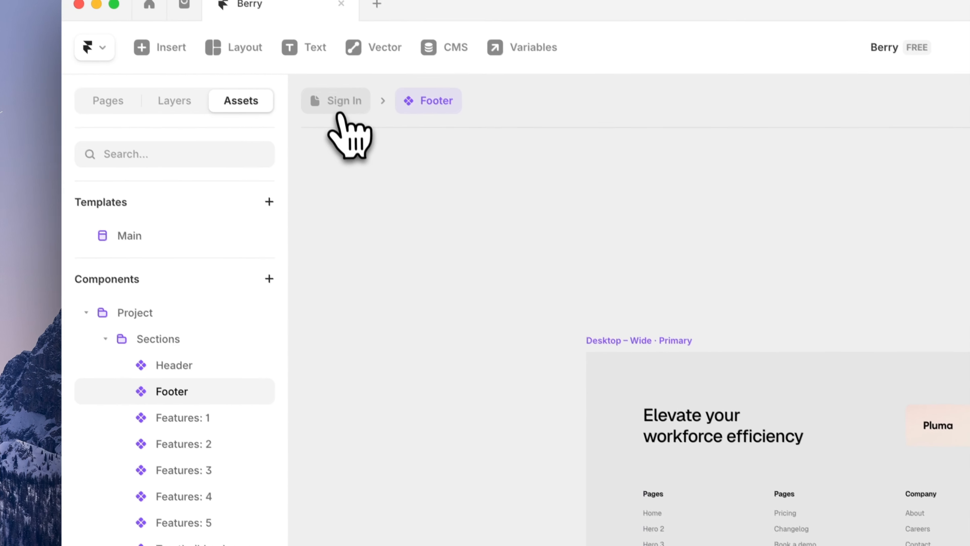
click(339, 111)
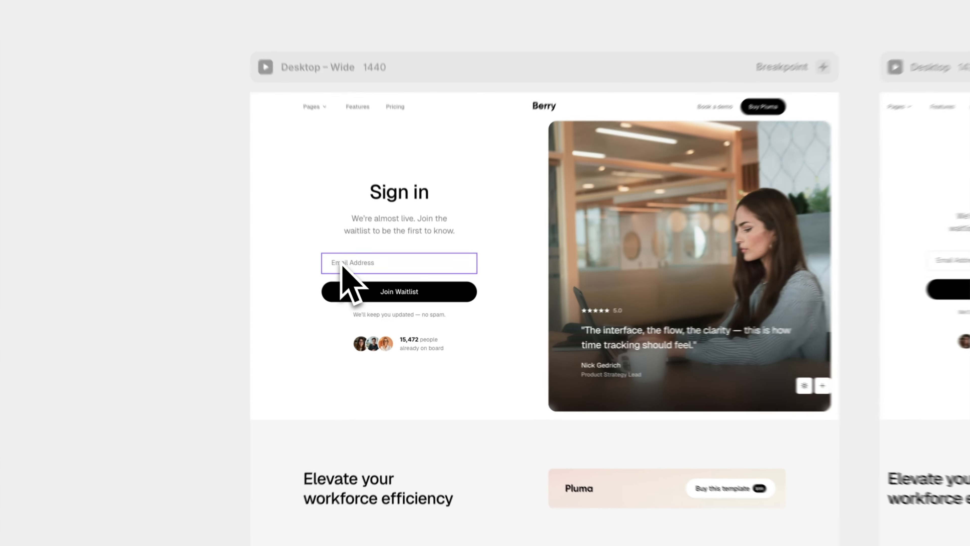
Duplicate the Email Address field into a required Text field named Password
super+click(377, 298)
key(super+d)
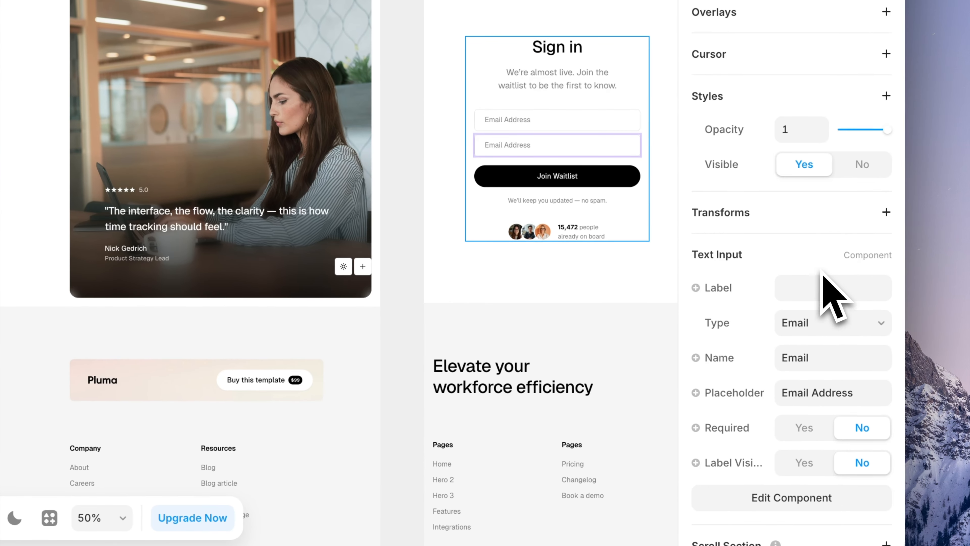
scroll(836, 294, down, 3)
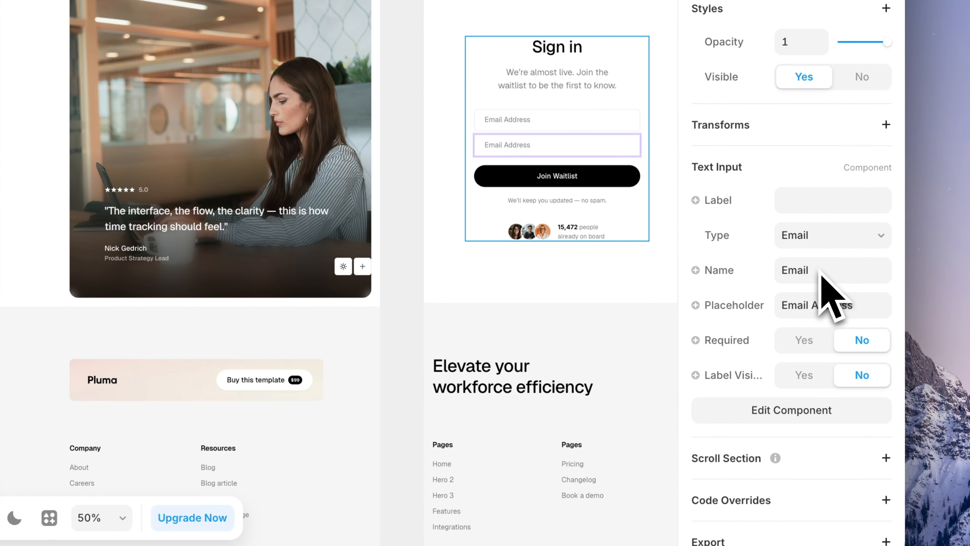
click(816, 243)
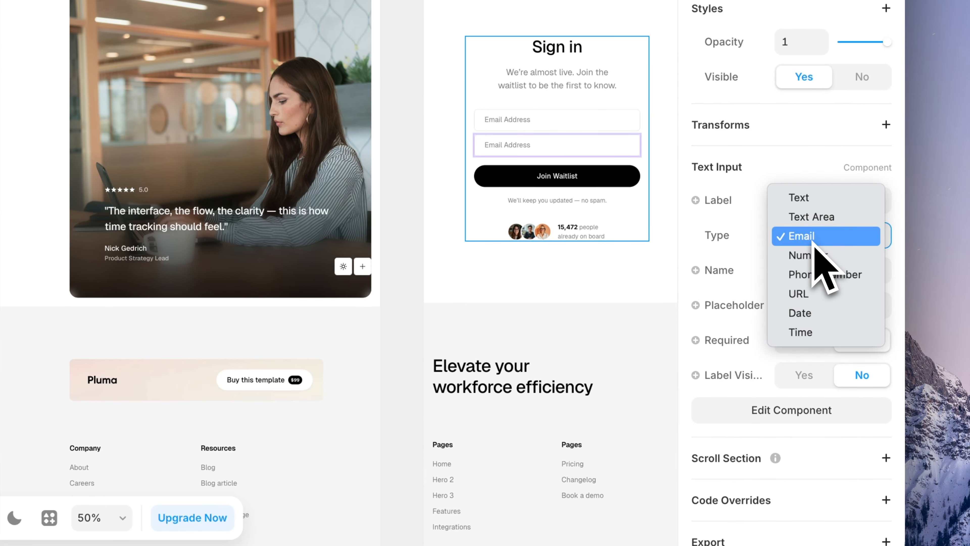
click(816, 200)
double_click(807, 268)
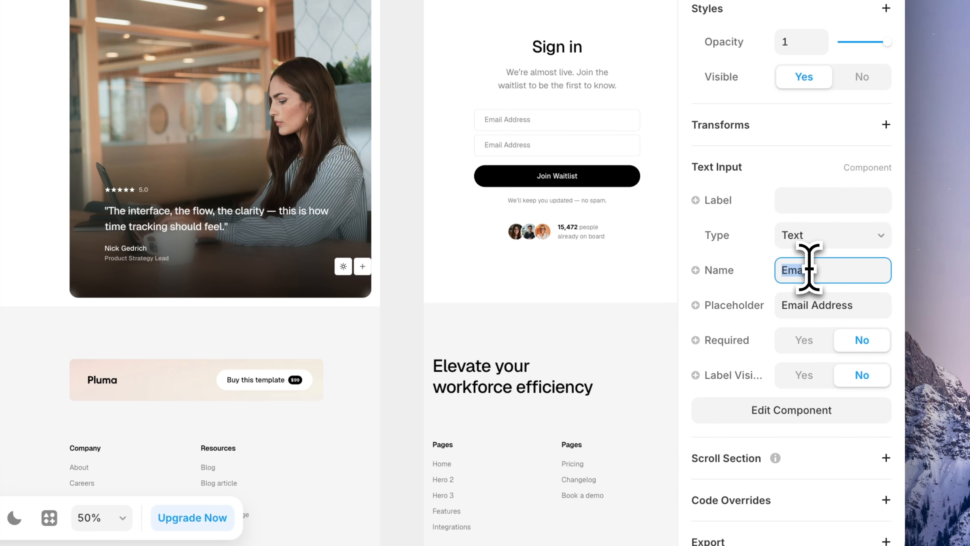
text(Password)
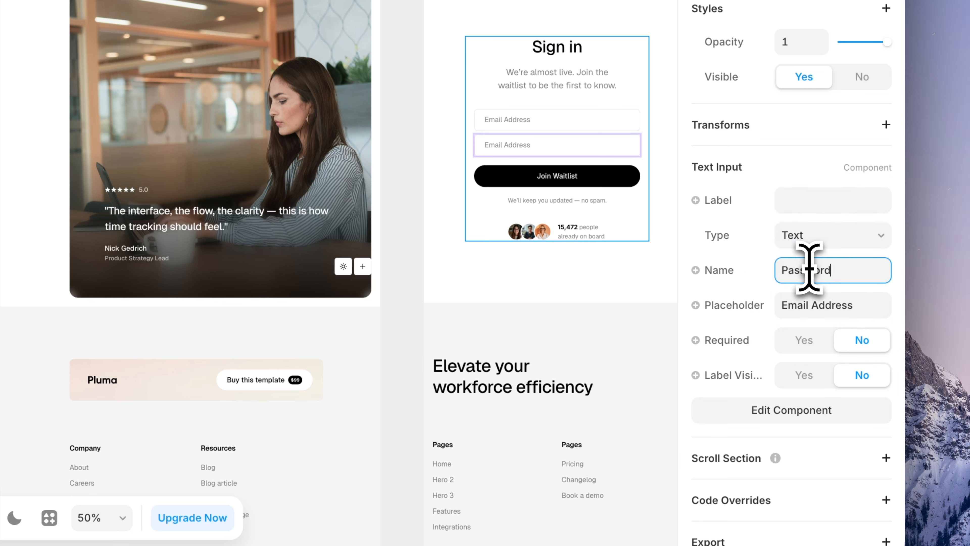
triple_click(814, 305)
key(super+v)
click(804, 340)
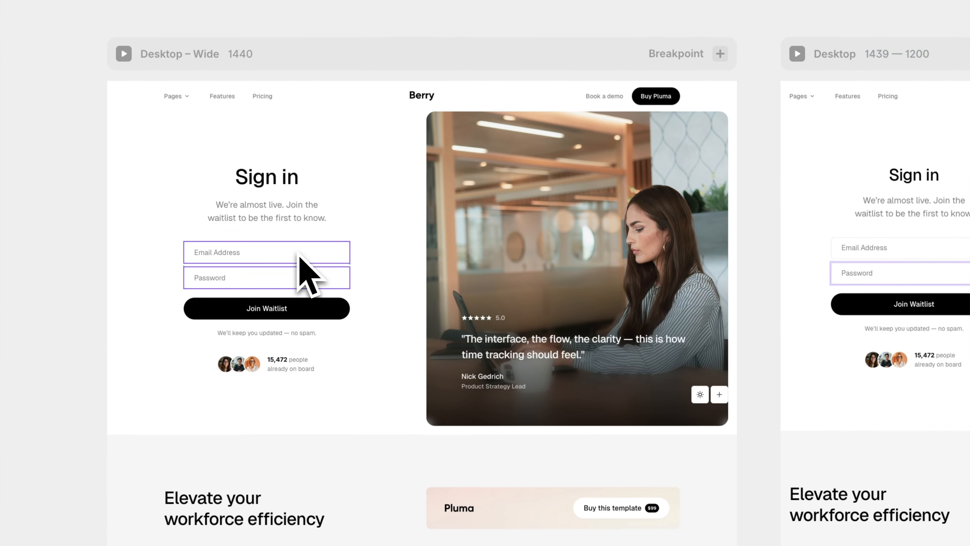
Change the Join Waitlist button's title to 'Sign in'
click(299, 251)
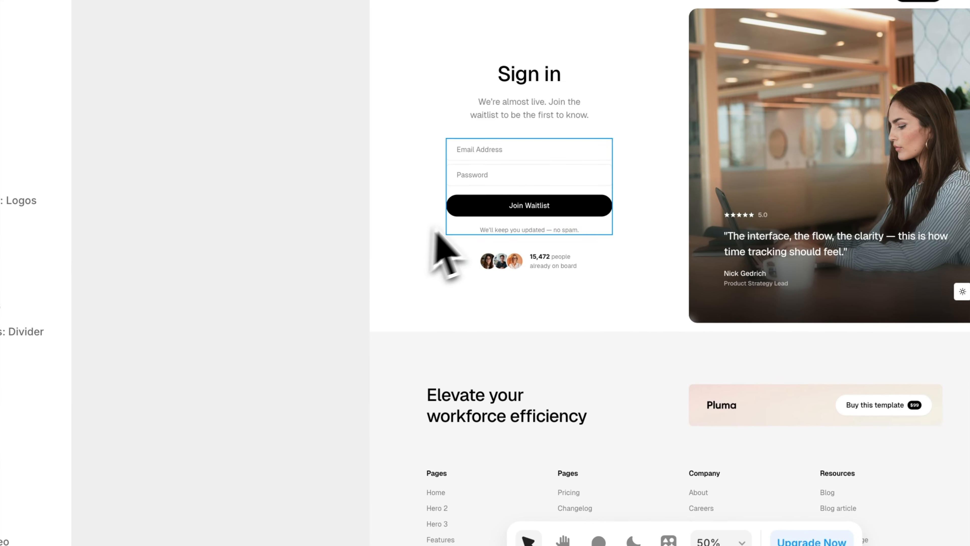
click(460, 213)
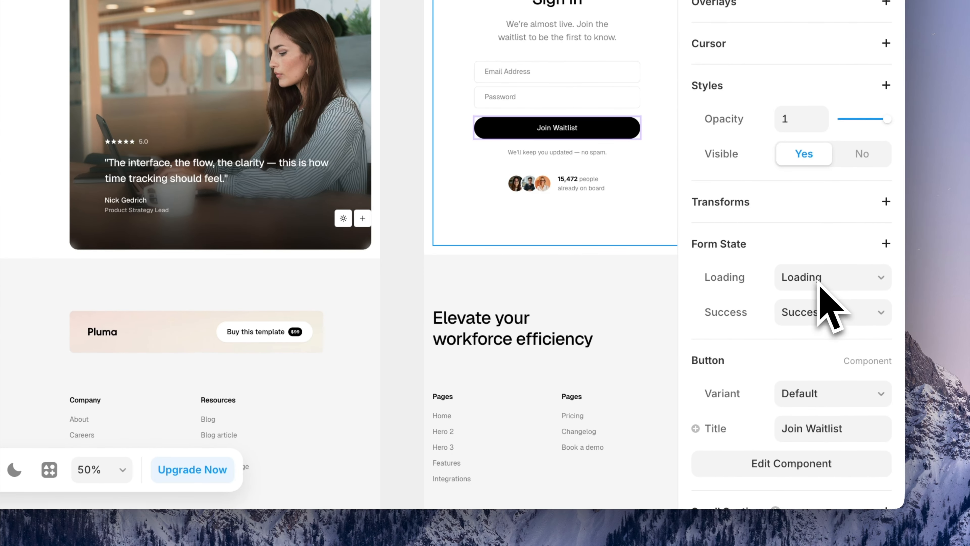
scroll(818, 284, down, 3)
click(815, 306)
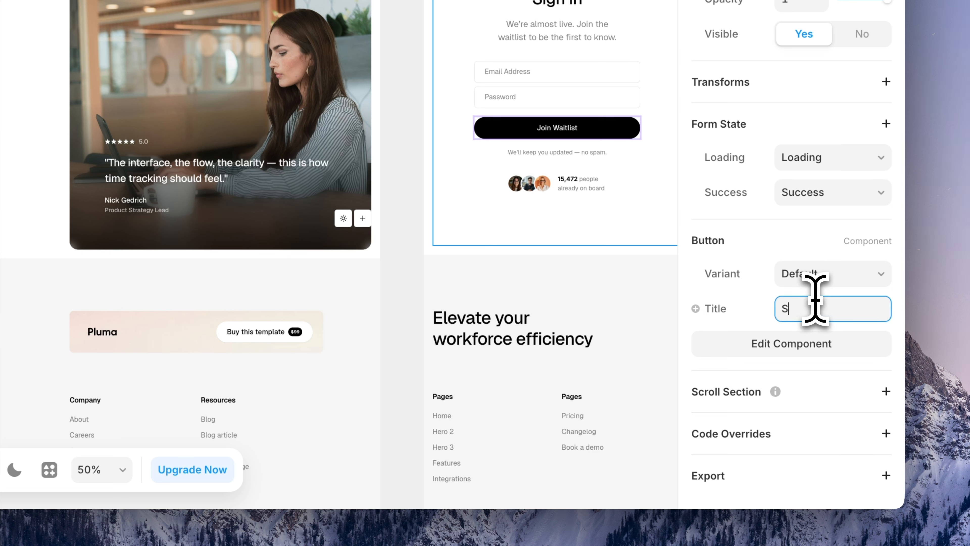
text(Sign in)
key(Return)
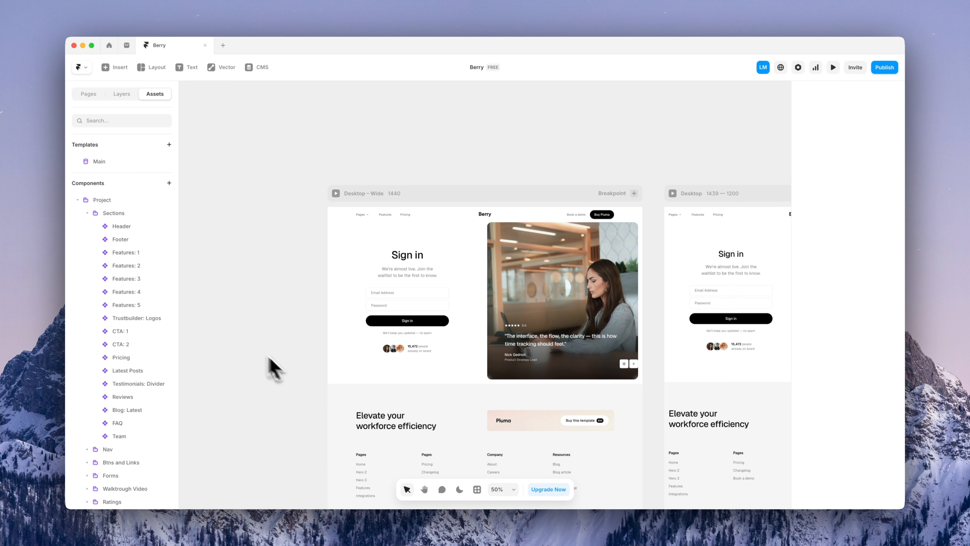
Take the /sign-in page out of draft in the Pages list
click(88, 94)
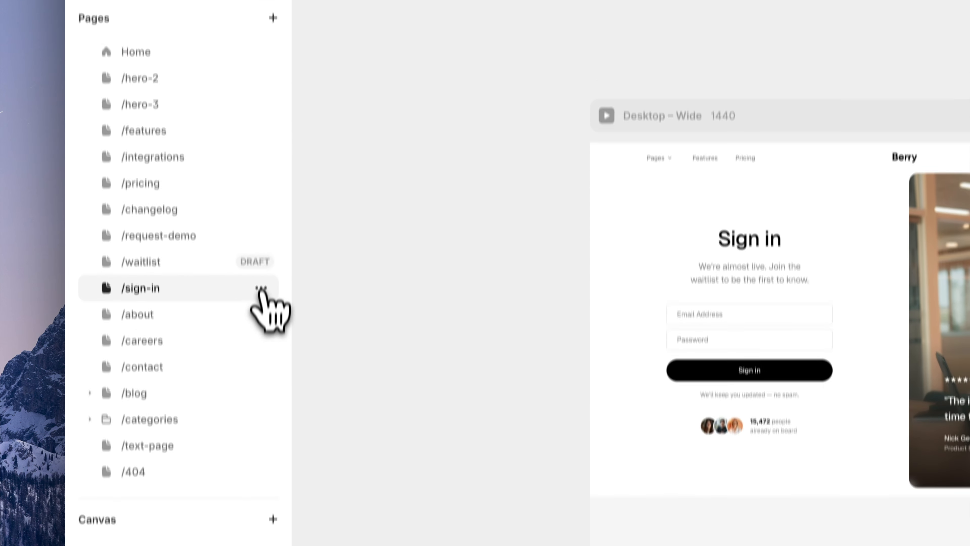
click(262, 290)
click(271, 319)
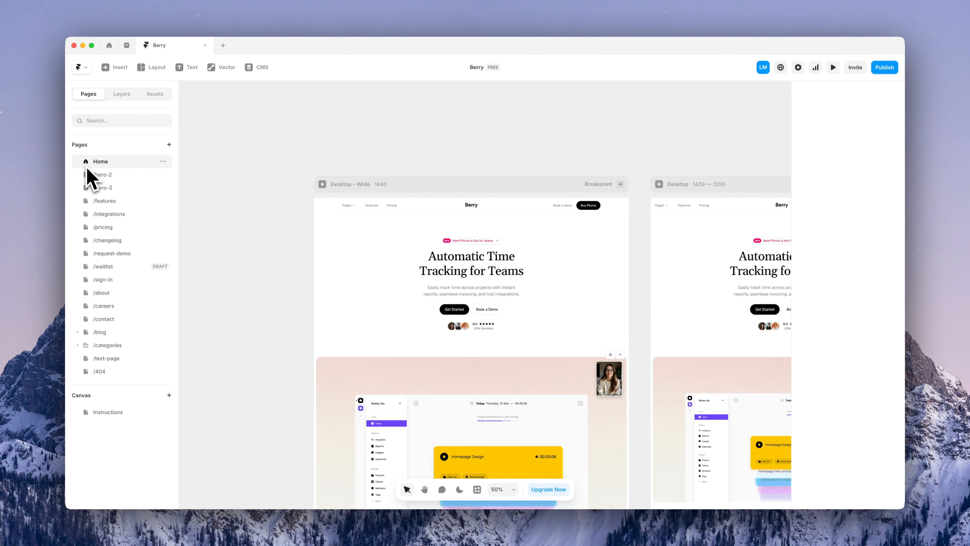
After previewing /hero-3 and /hero-2, set /hero-2 as the home page
click(108, 188)
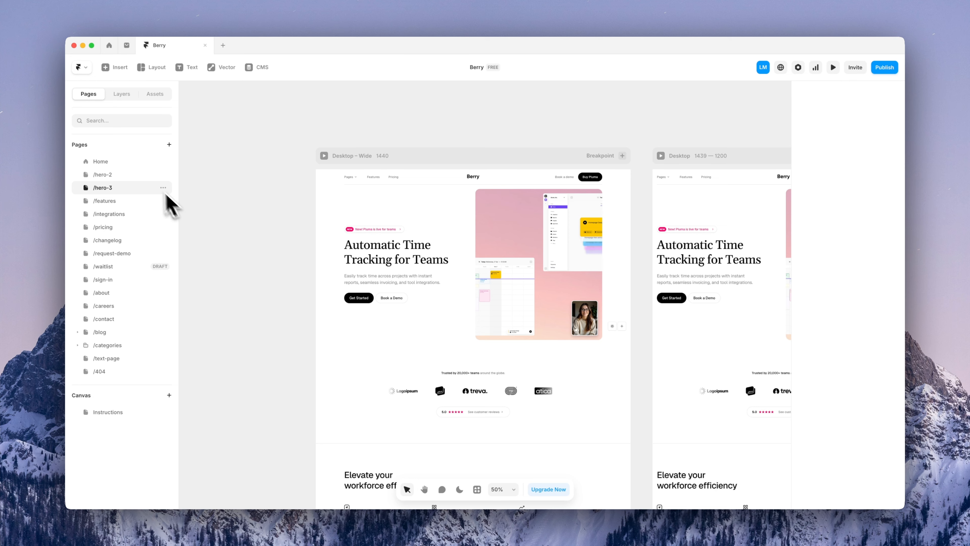
click(149, 175)
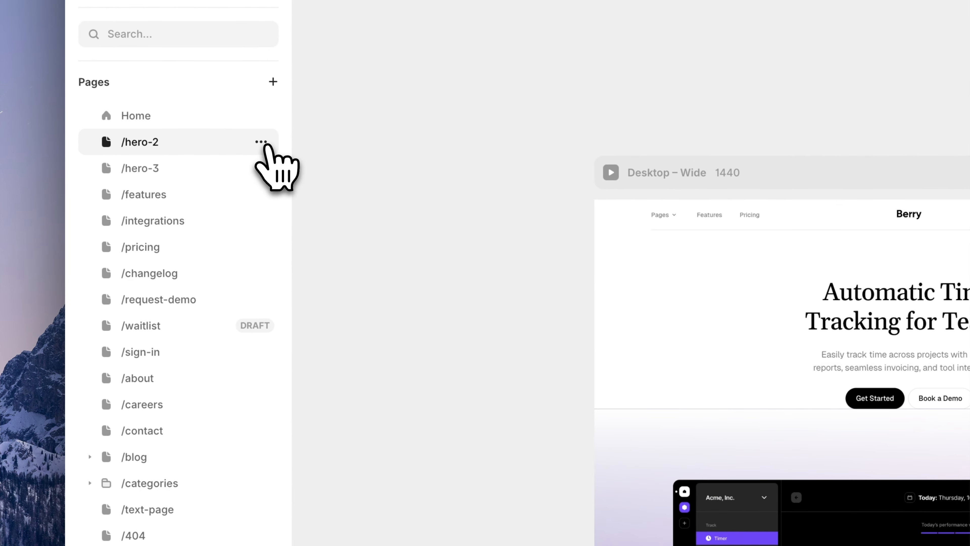
click(261, 142)
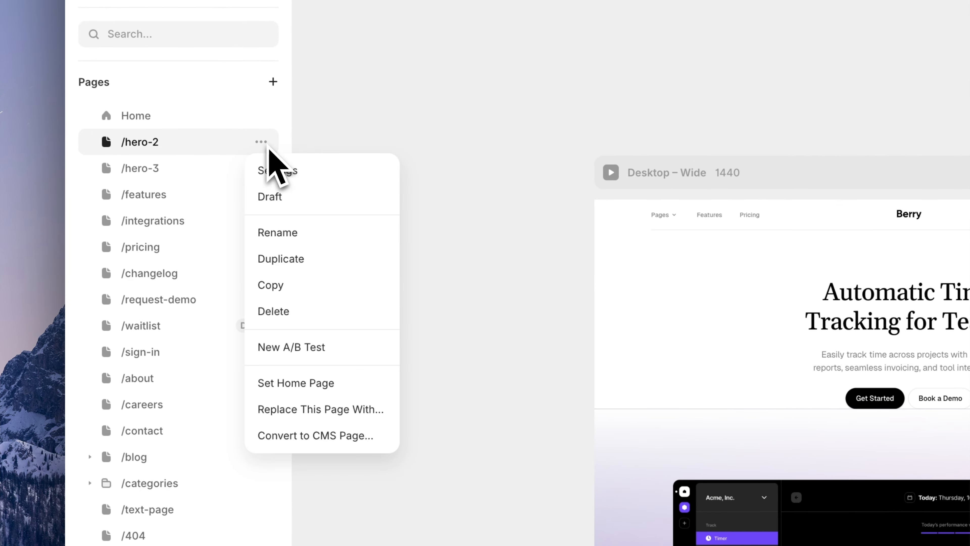
click(273, 383)
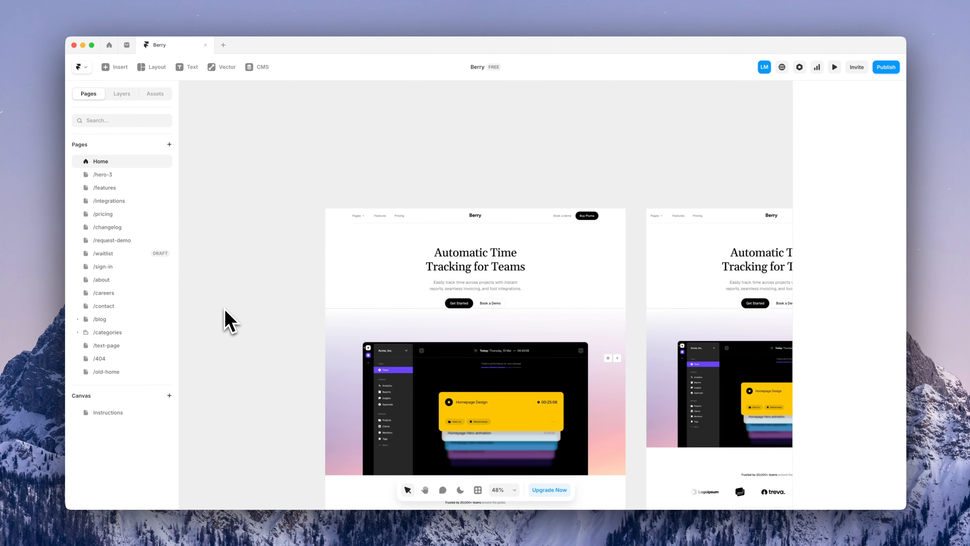
scroll(229, 321, down, 2)
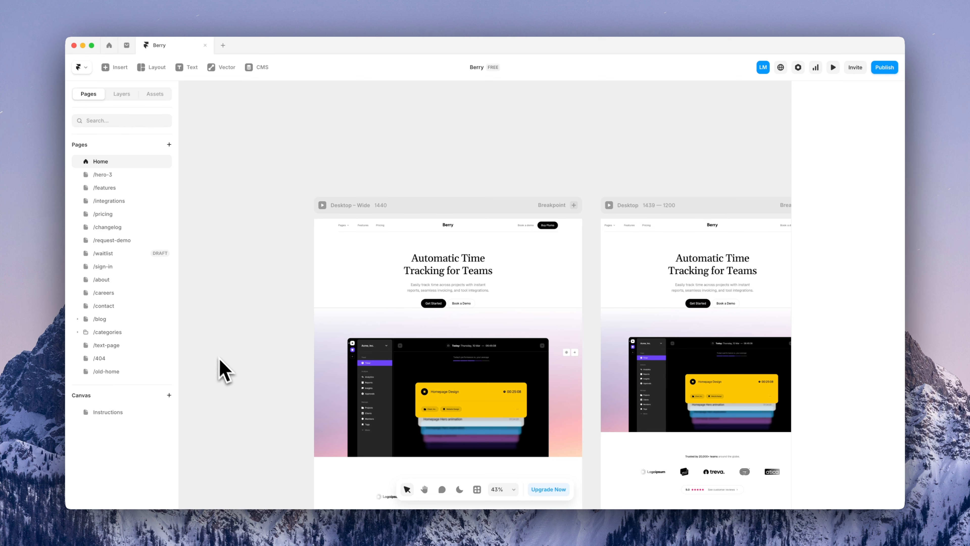
Scroll through the new home page, select the hero dashboard image and show its layer tree
scroll(225, 371, down, 2)
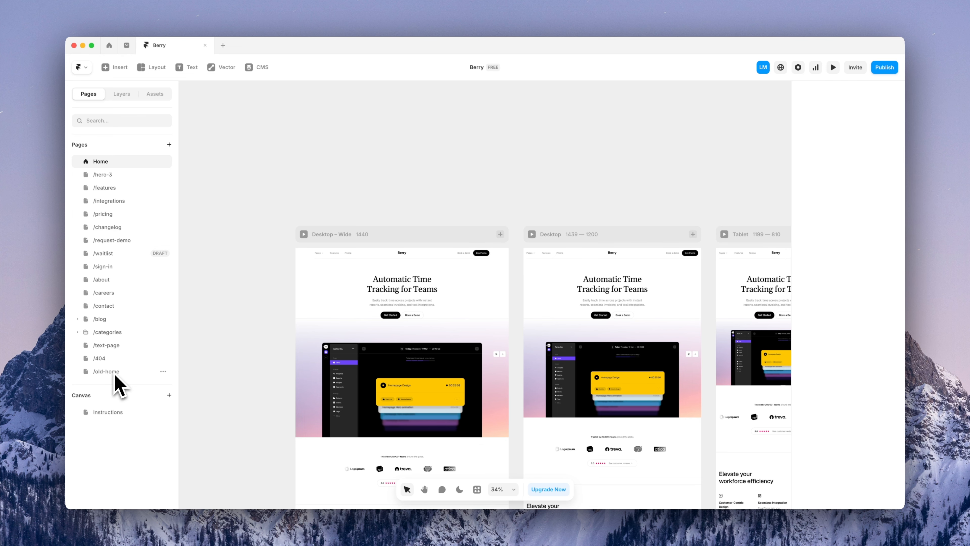
scroll(312, 384, down, 10)
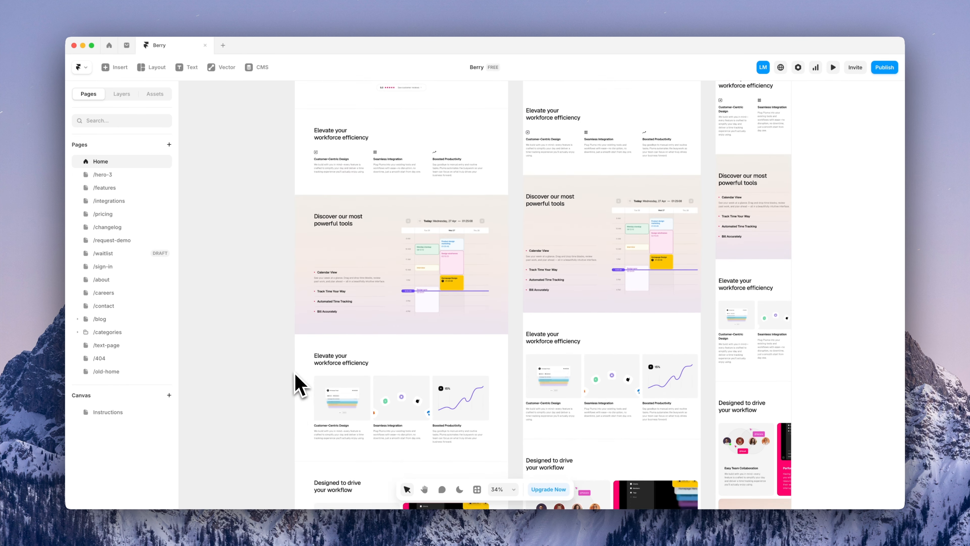
scroll(297, 377, down, 9)
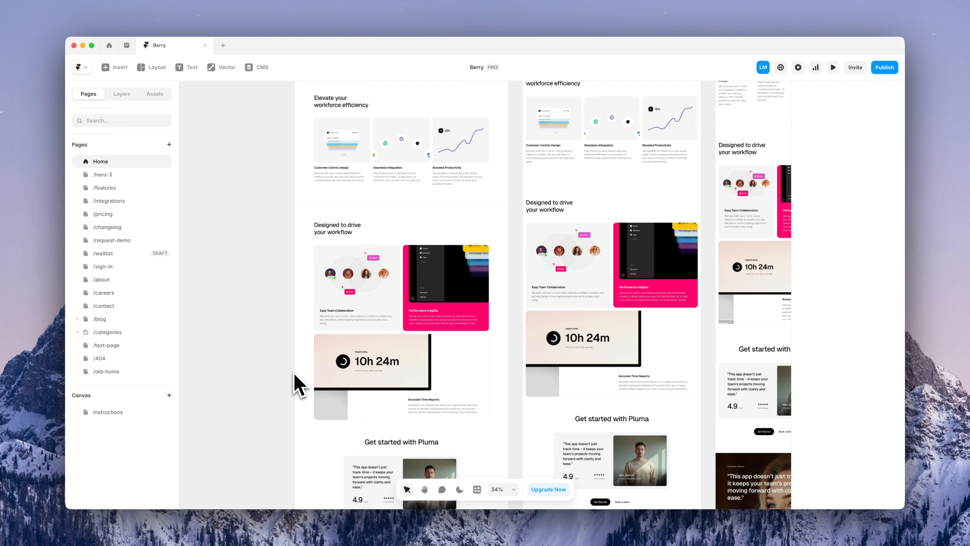
scroll(297, 382, up, 20)
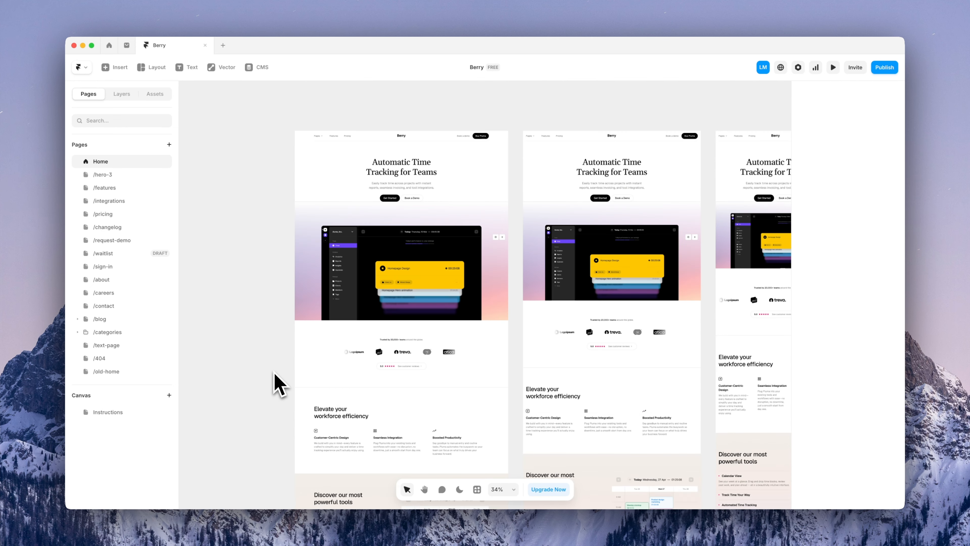
scroll(332, 187, up, 5)
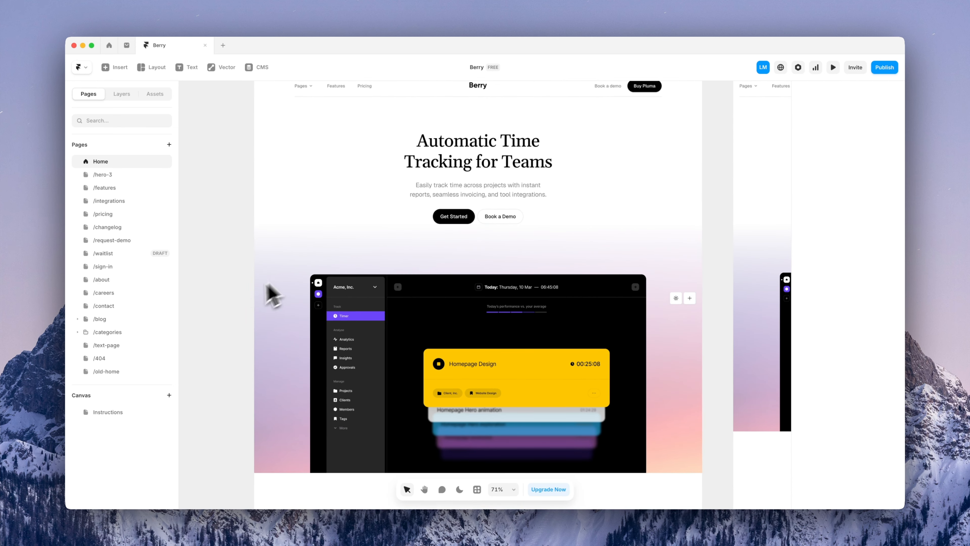
scroll(244, 290, down, 2)
click(421, 302)
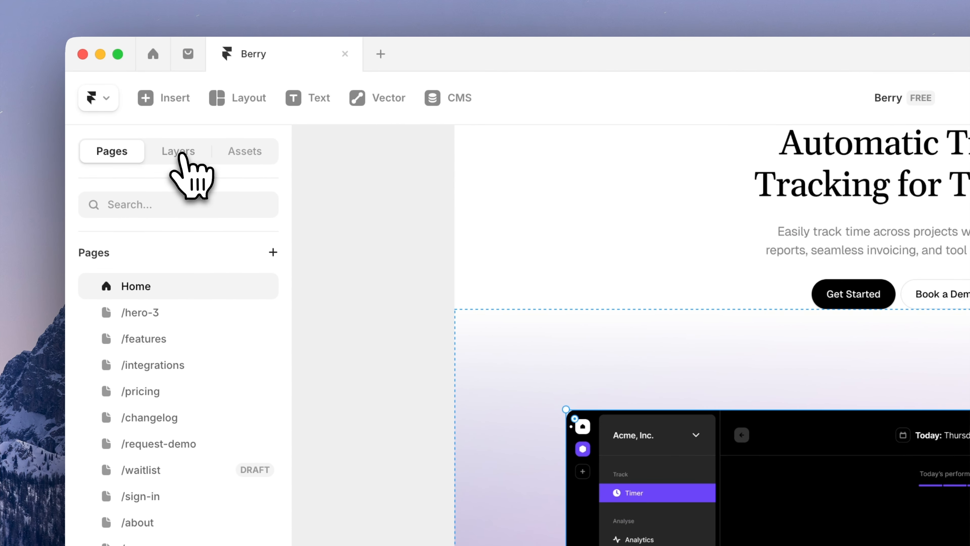
click(90, 2)
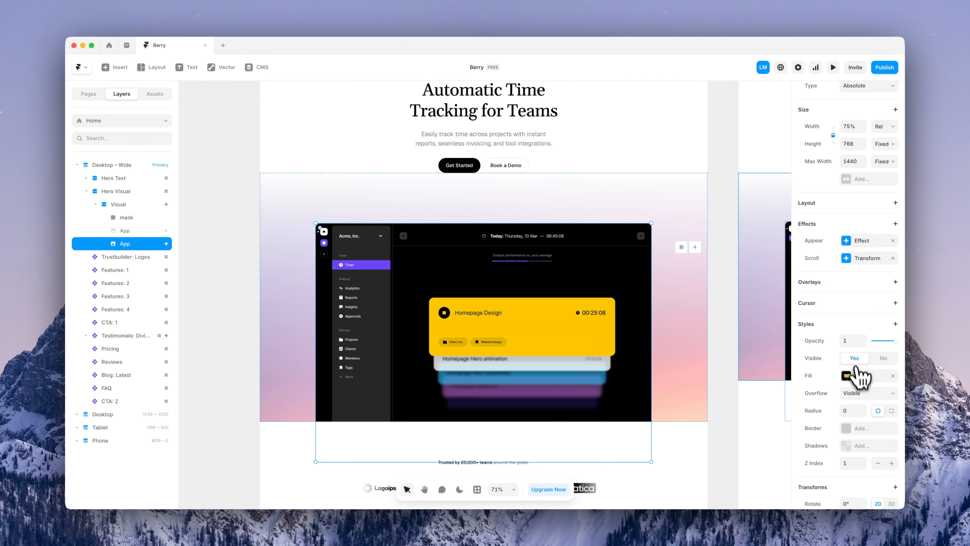
Upload dashboard.jpg as the hero App image fill, then edit its corner radius
click(860, 374)
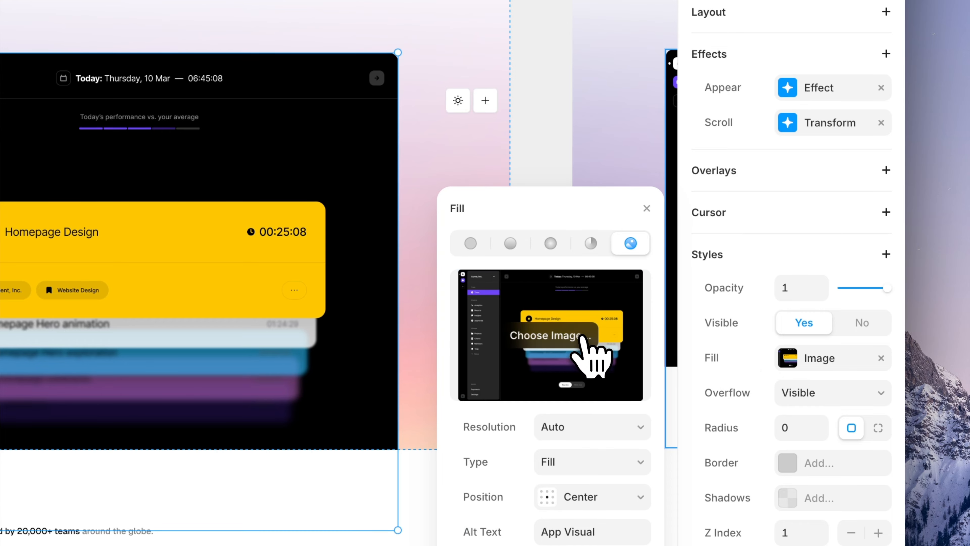
click(584, 340)
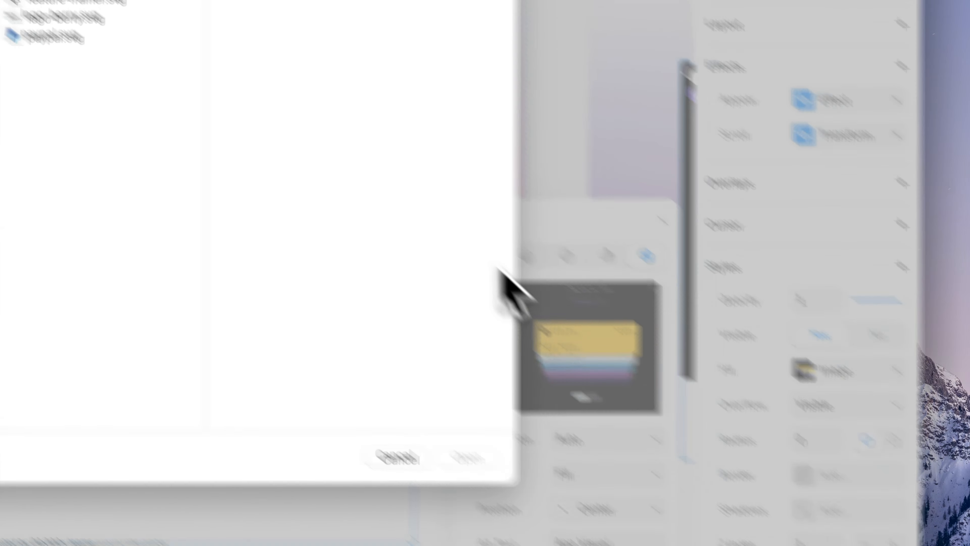
click(341, 163)
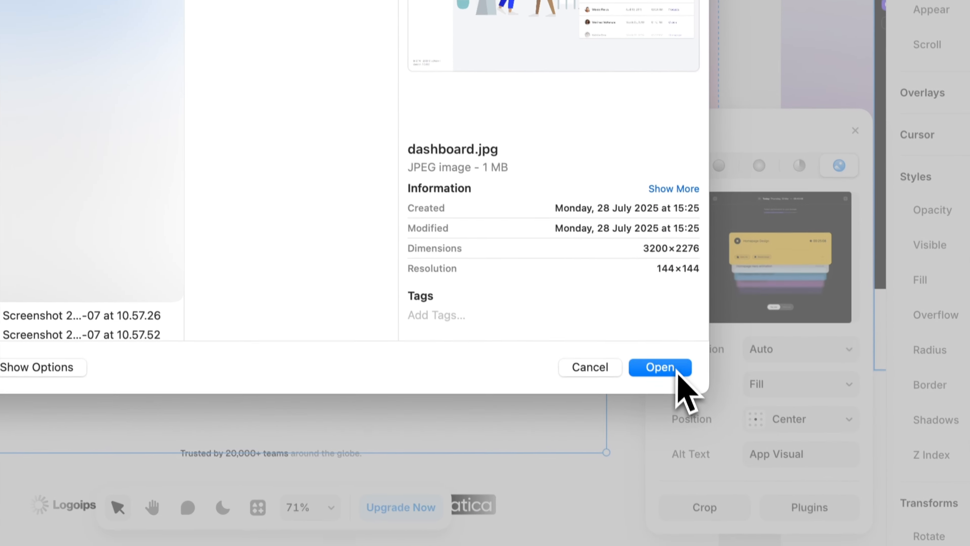
click(676, 370)
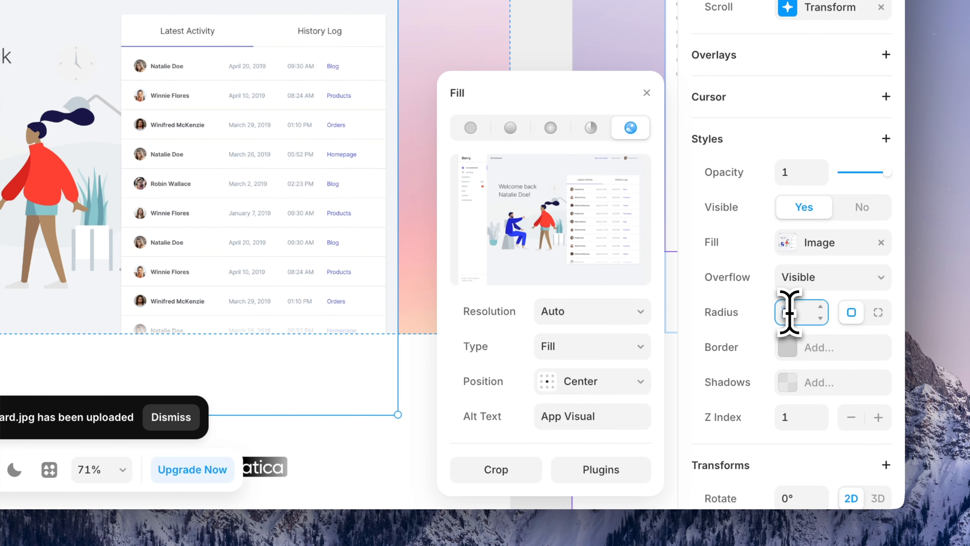
click(789, 312)
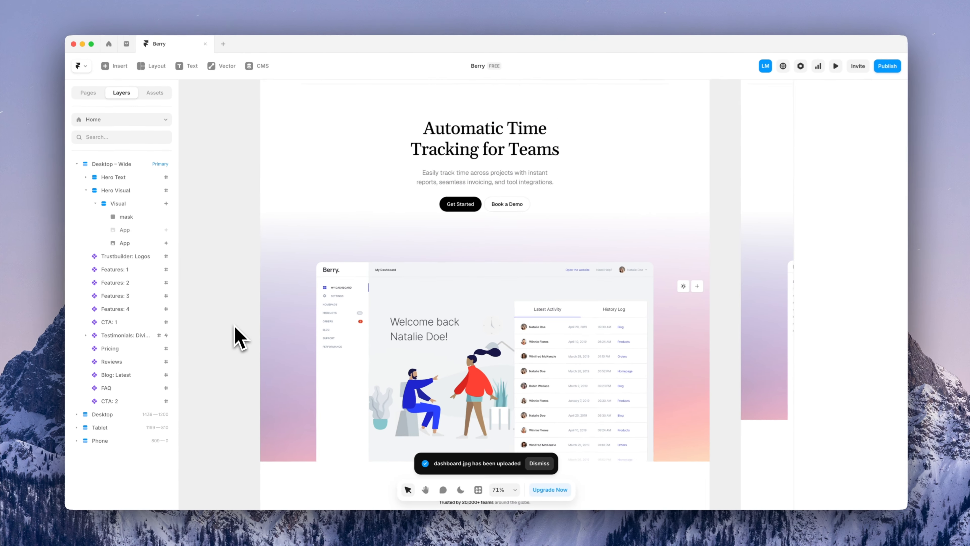
Look at the /old-home page, switch the canvas back to Home, and open the Assets panel
scroll(235, 325, up, 5)
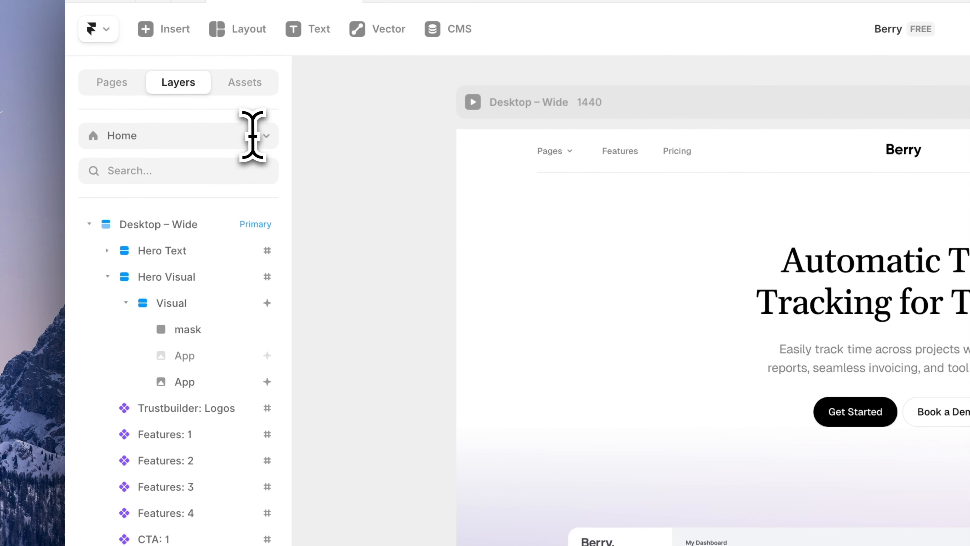
click(252, 136)
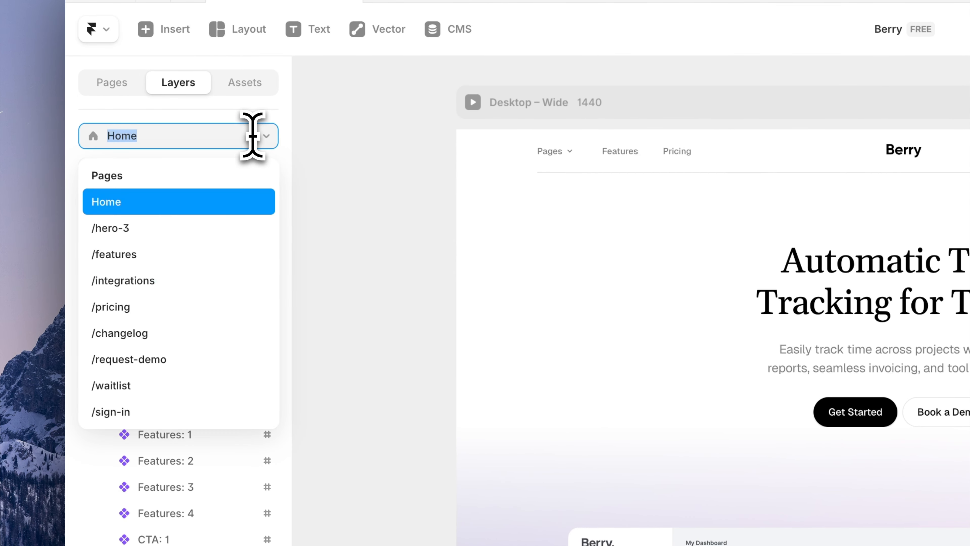
scroll(267, 334, down, 2)
scroll(265, 338, down, 3)
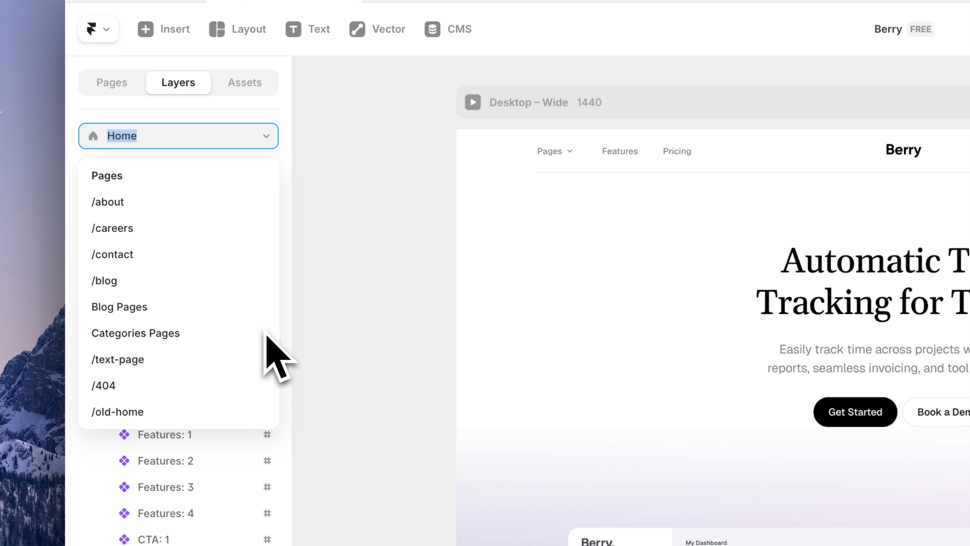
click(201, 411)
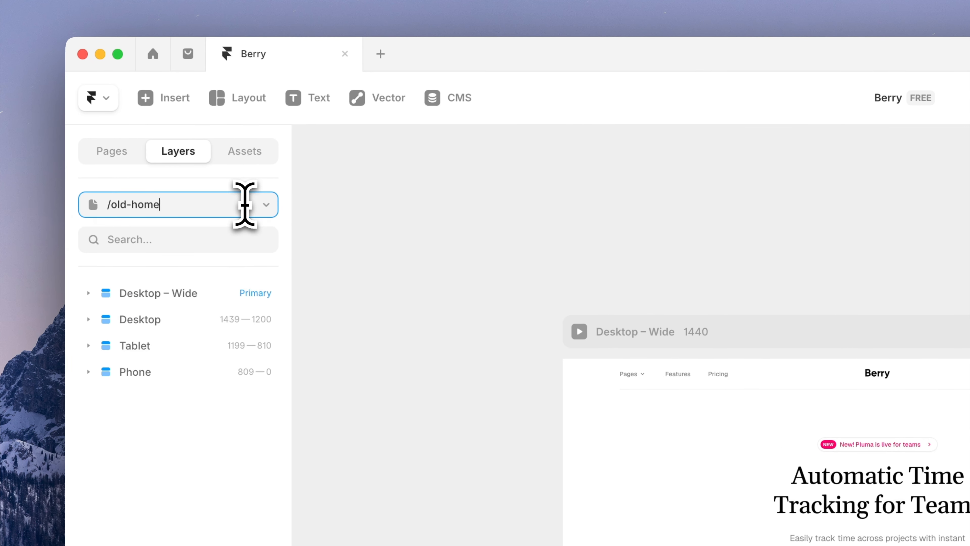
click(245, 204)
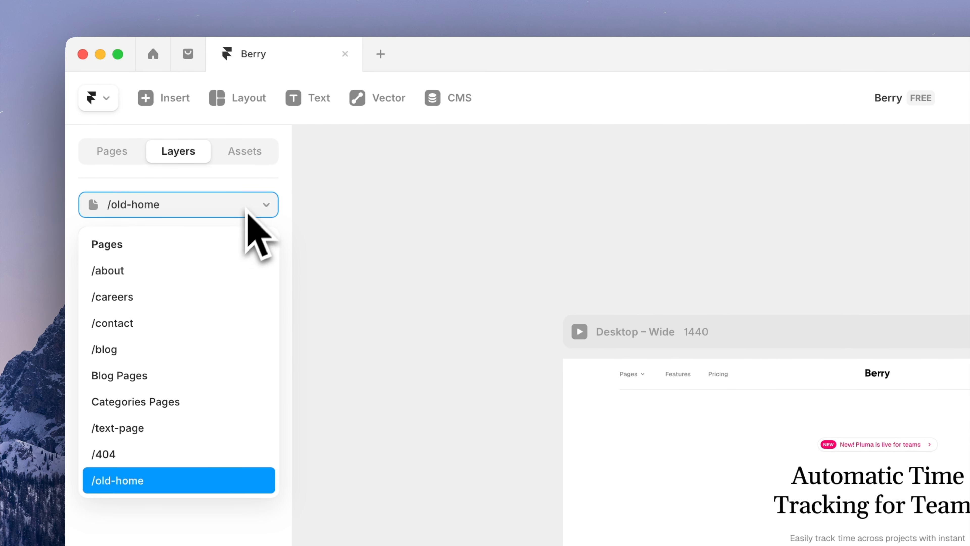
scroll(225, 288, up, 5)
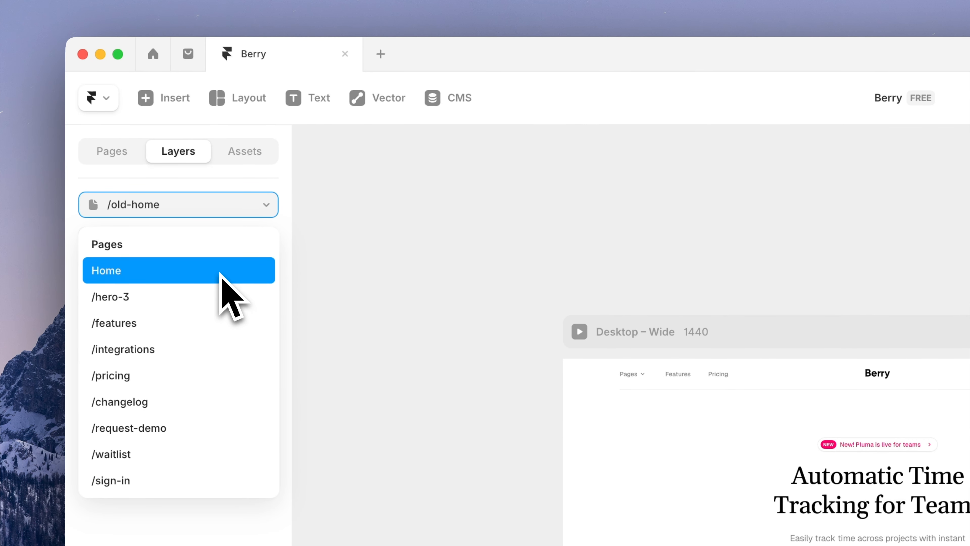
click(220, 280)
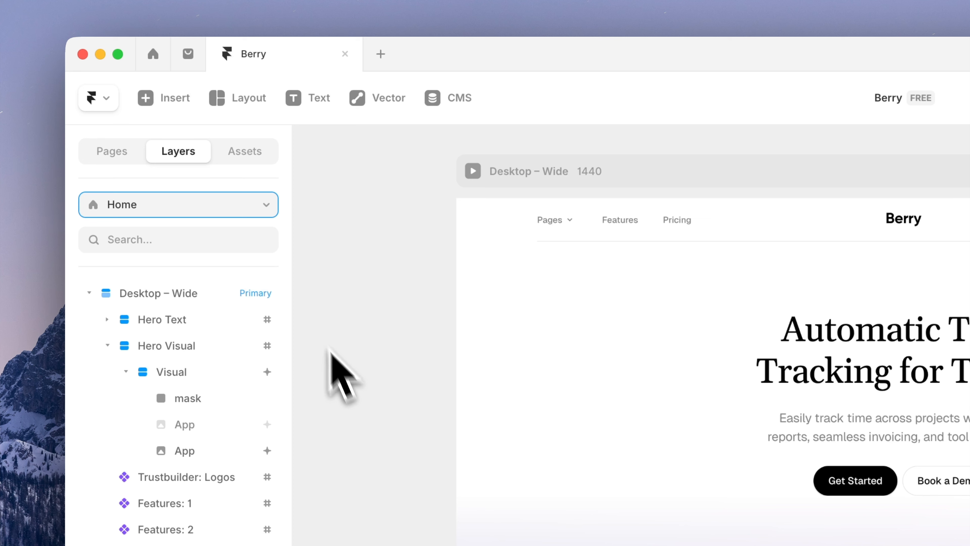
click(264, 162)
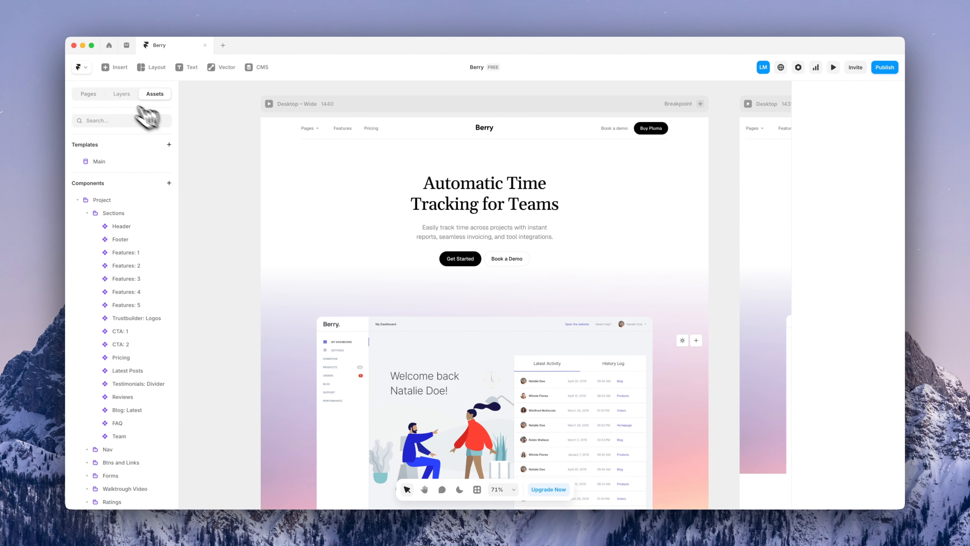
Insert the News Tag component via a 'news' Cmd+K search and move it above the hero heading
click(121, 94)
click(476, 231)
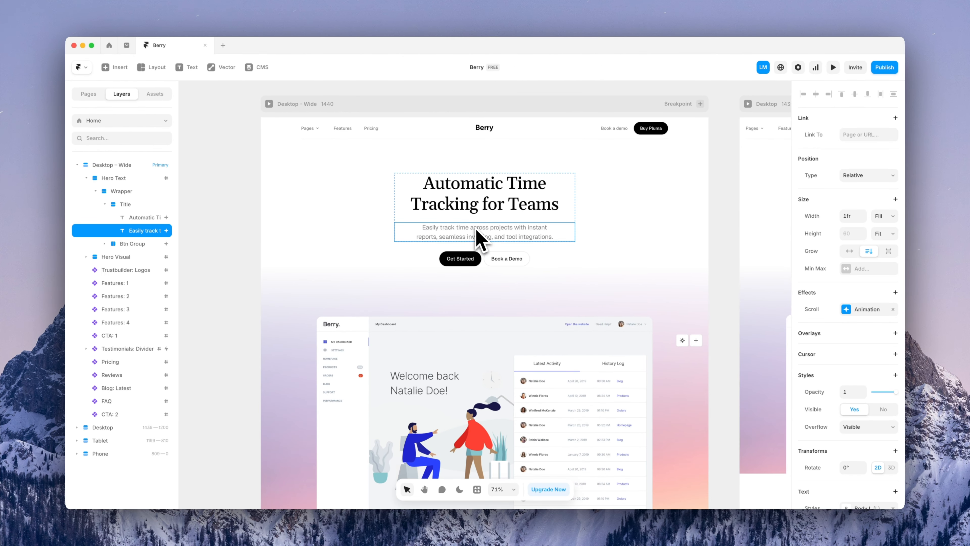
key(super+k)
text(ne)
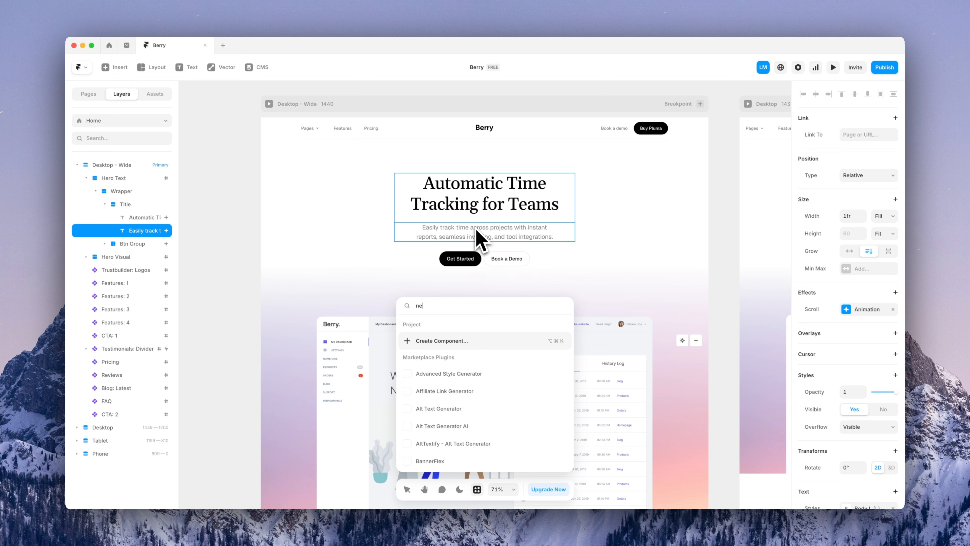
text(ws)
key(Return)
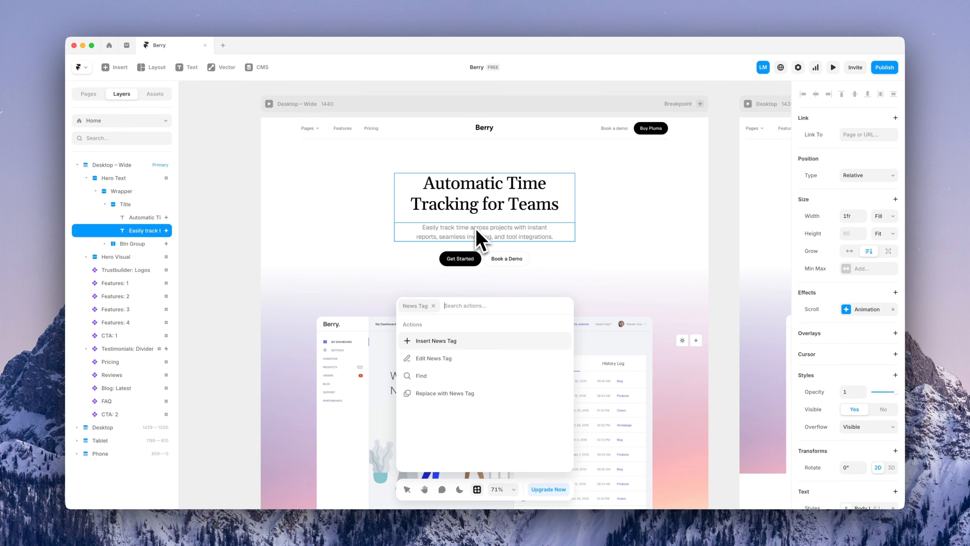
key(Return)
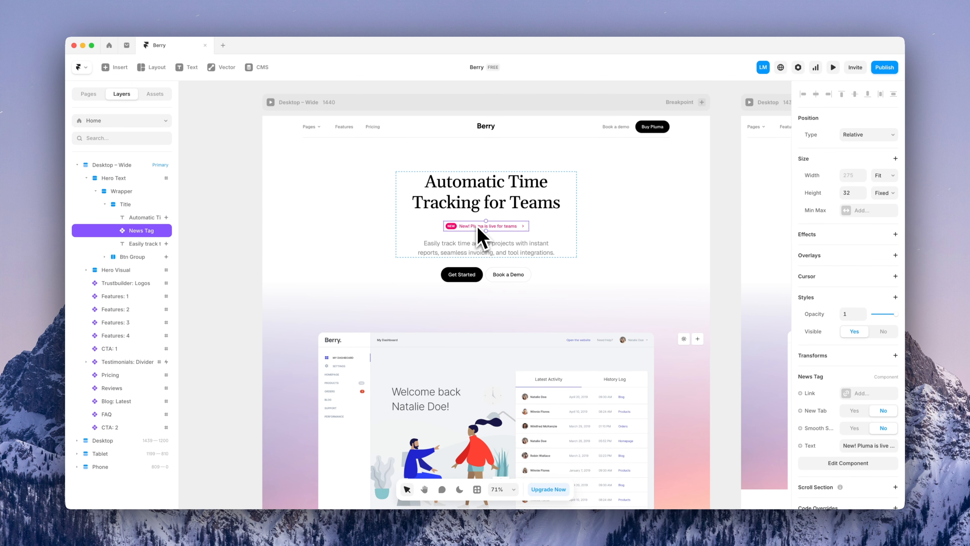
drag(477, 228, 478, 192)
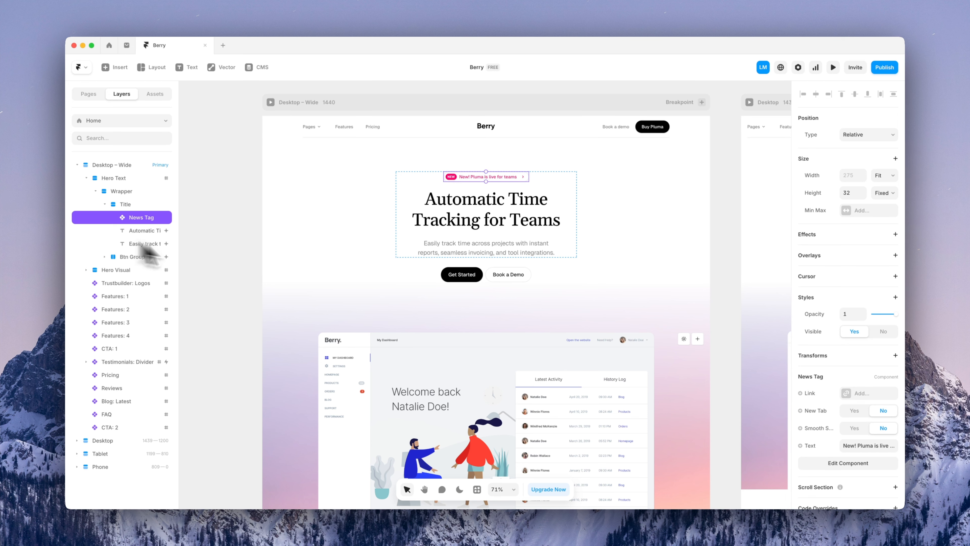
scroll(843, 378, down, 1)
Change the news tag's text to 'Berry is now in beta'
scroll(842, 384, down, 1)
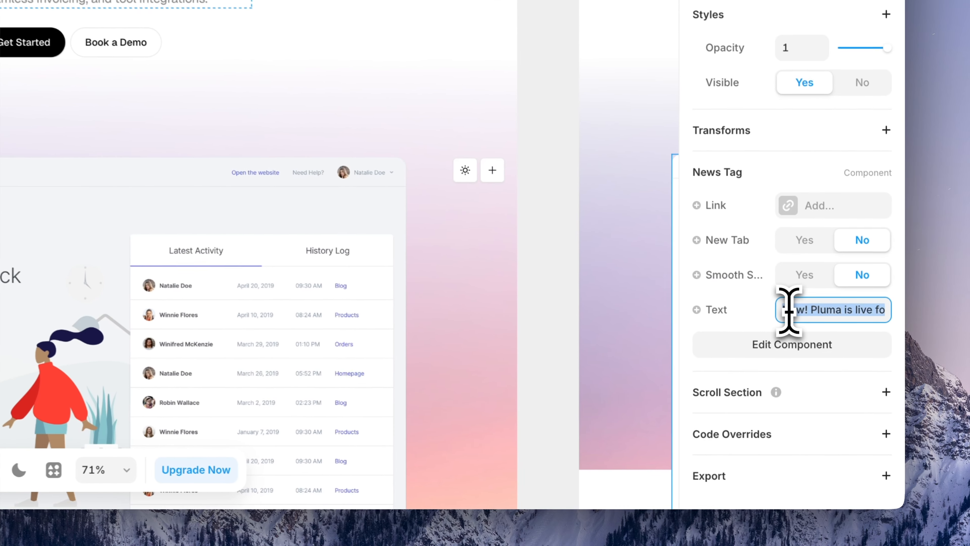
click(848, 408)
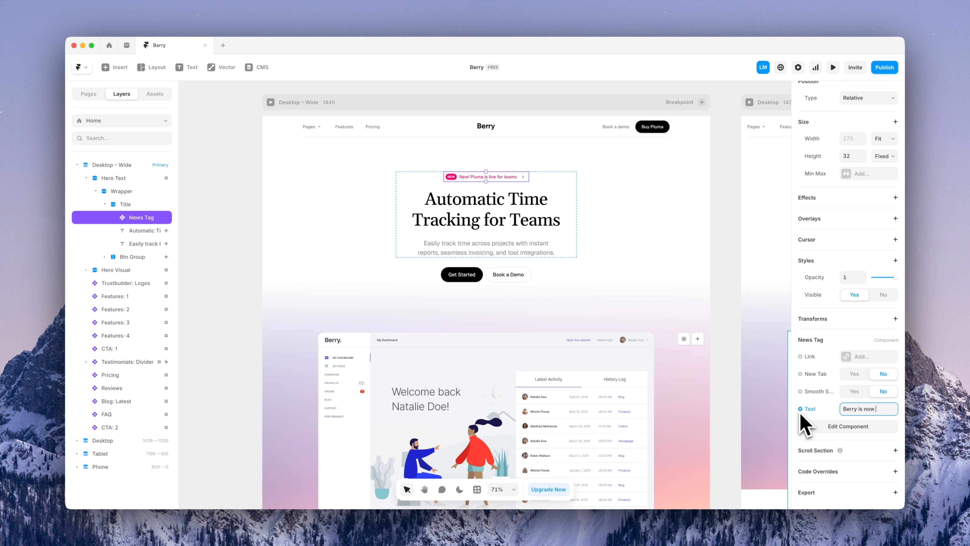
text(a.)
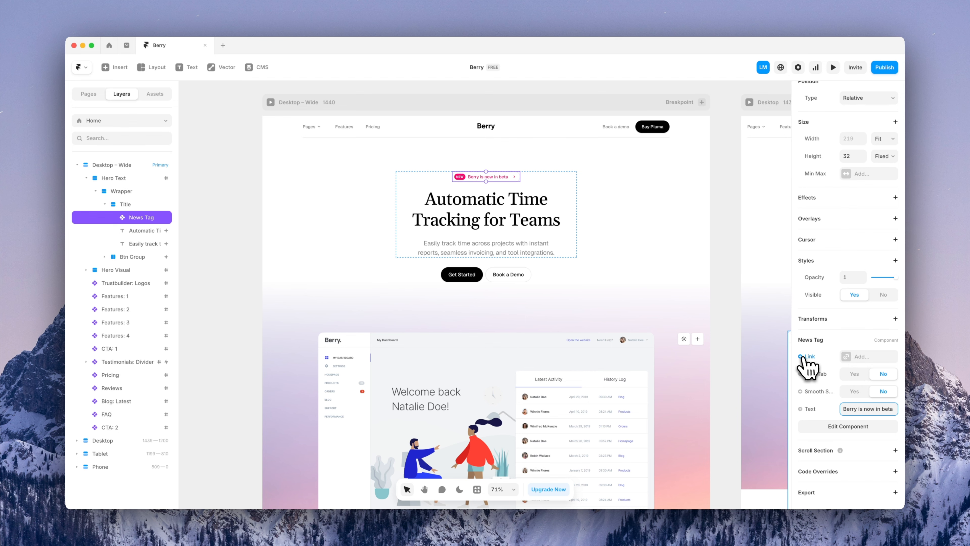
Link the news tag to the /blog/:slug page with the whats-new slug
click(846, 357)
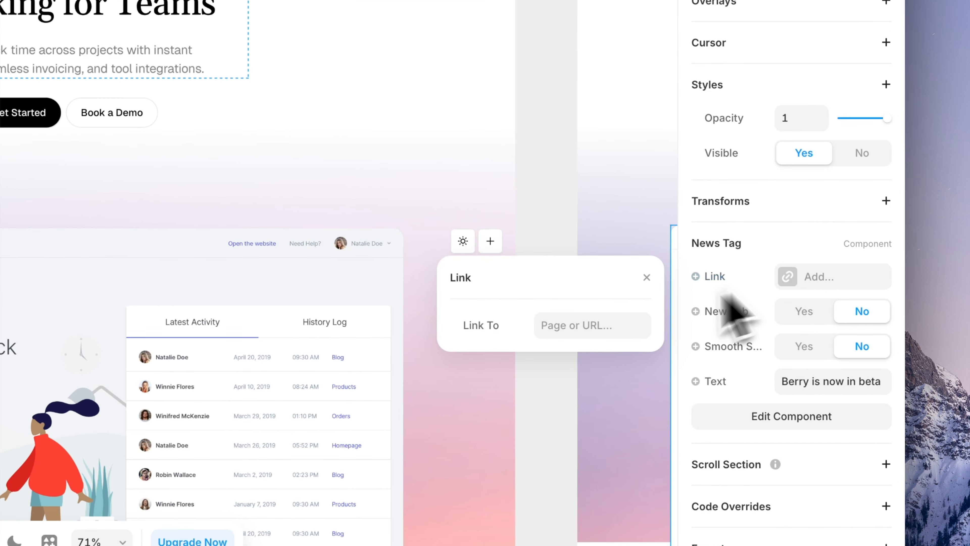
click(605, 325)
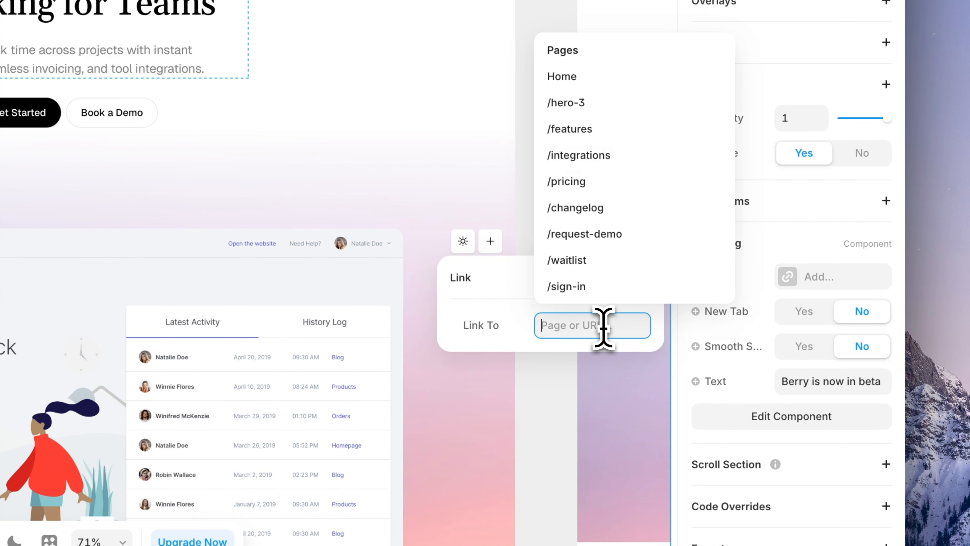
scroll(645, 260, down, 5)
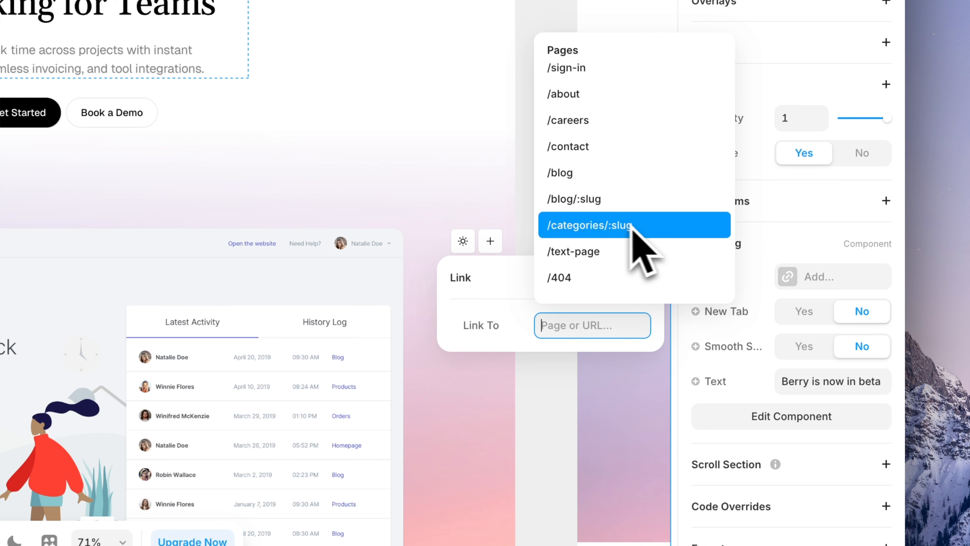
click(599, 204)
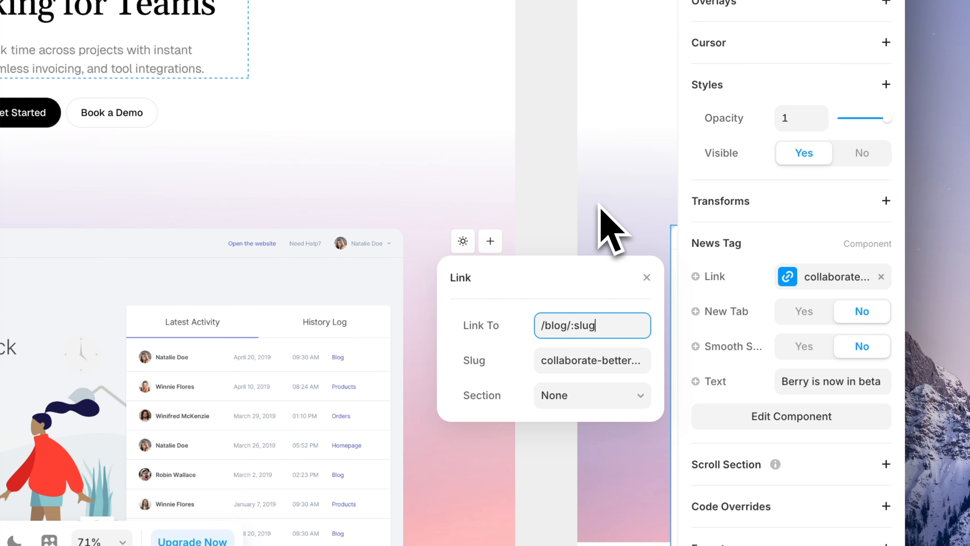
click(594, 358)
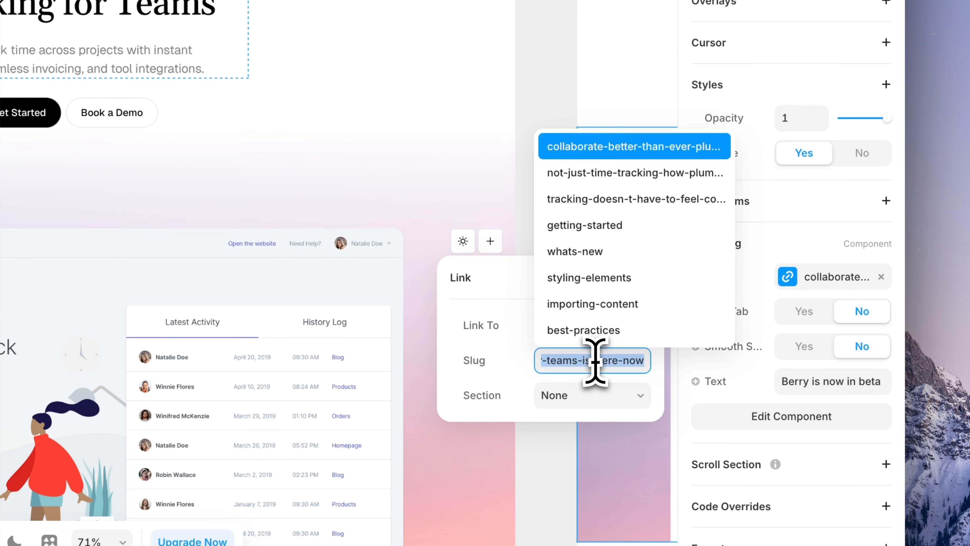
click(611, 249)
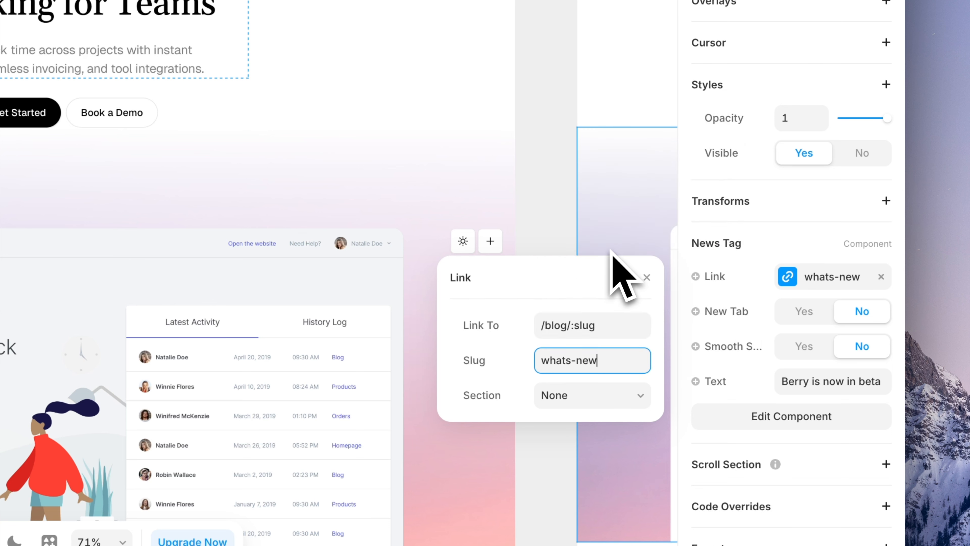
click(646, 278)
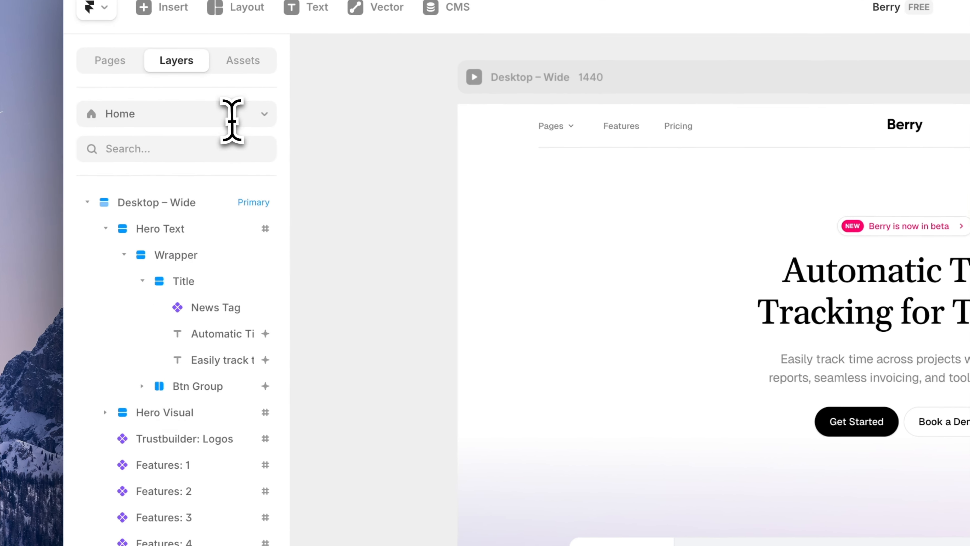
Delete the Video walkthrough layer from the /old-home hero, then go back to Home
click(232, 120)
scroll(225, 279, down, 5)
click(202, 388)
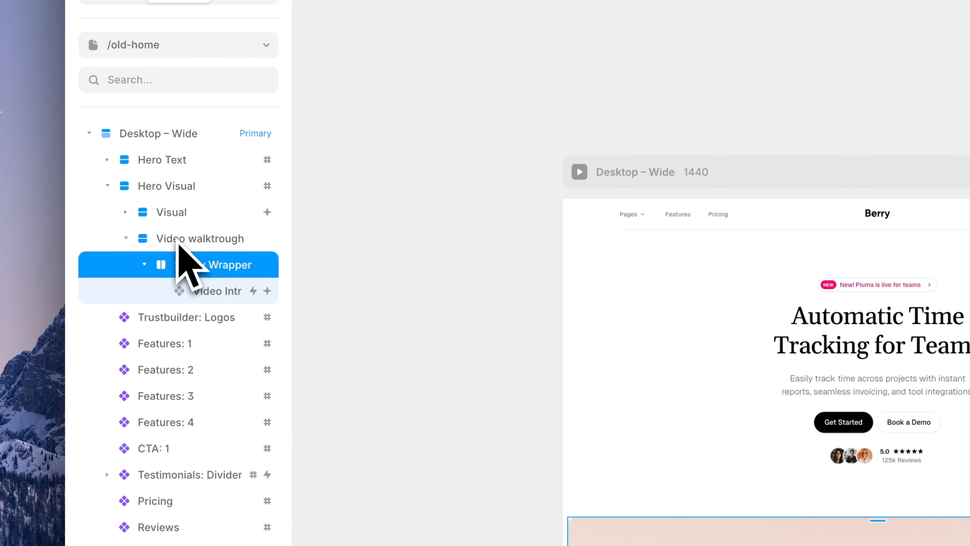
click(181, 238)
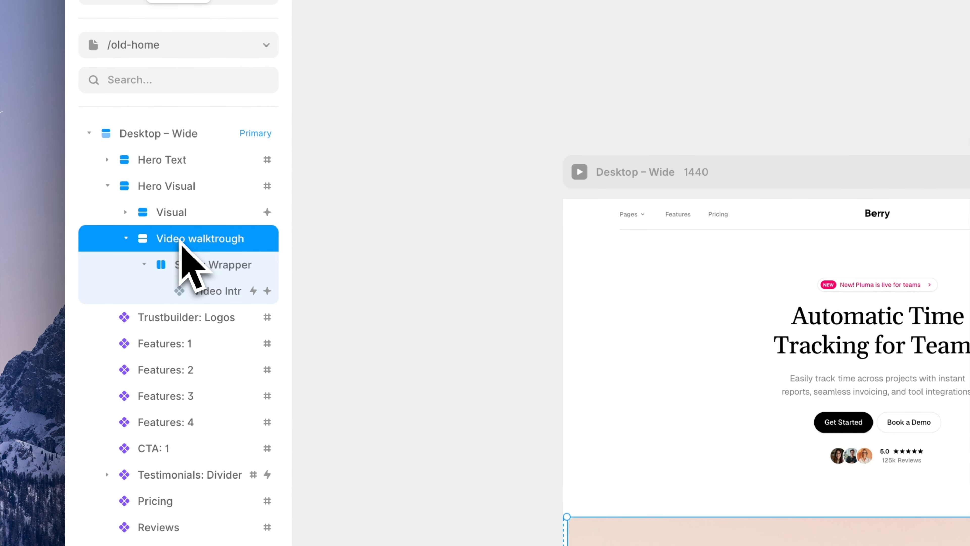
key(Delete)
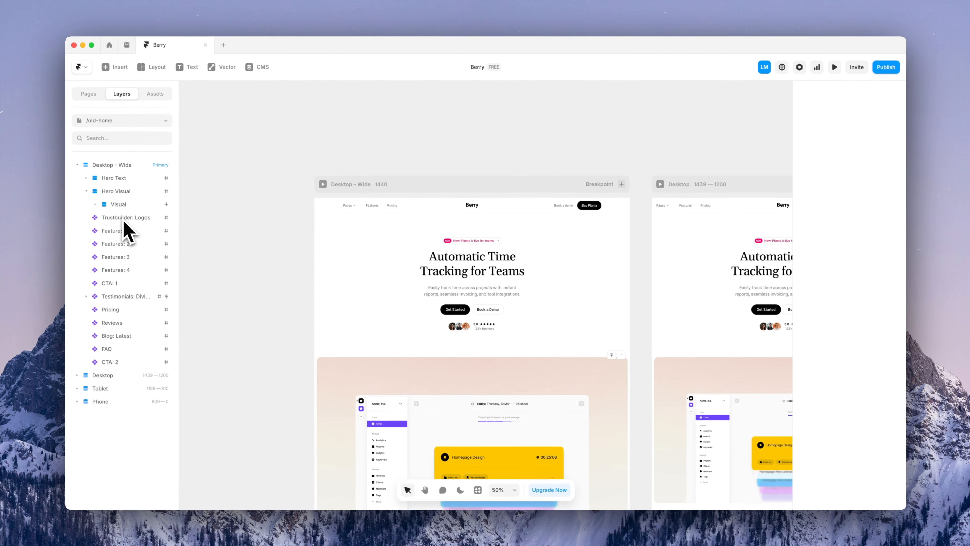
click(158, 120)
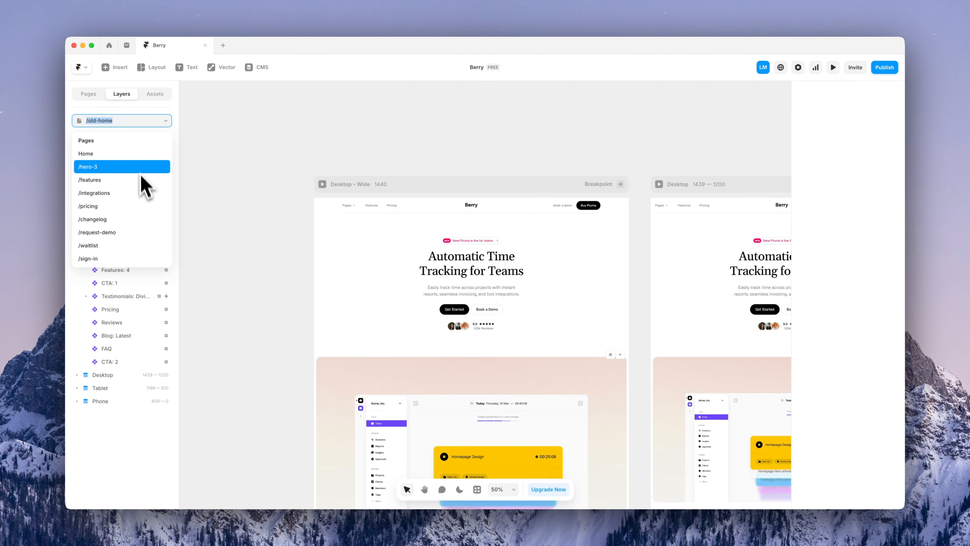
click(142, 162)
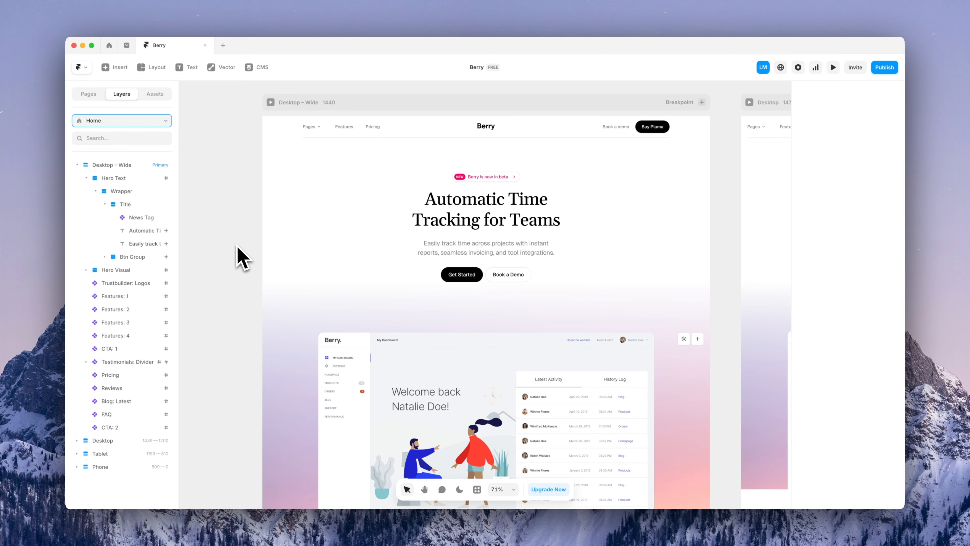
Scroll to the logos row and open Ticker: Logos inside the Trustbuilder: Logos section
scroll(240, 259, down, 10)
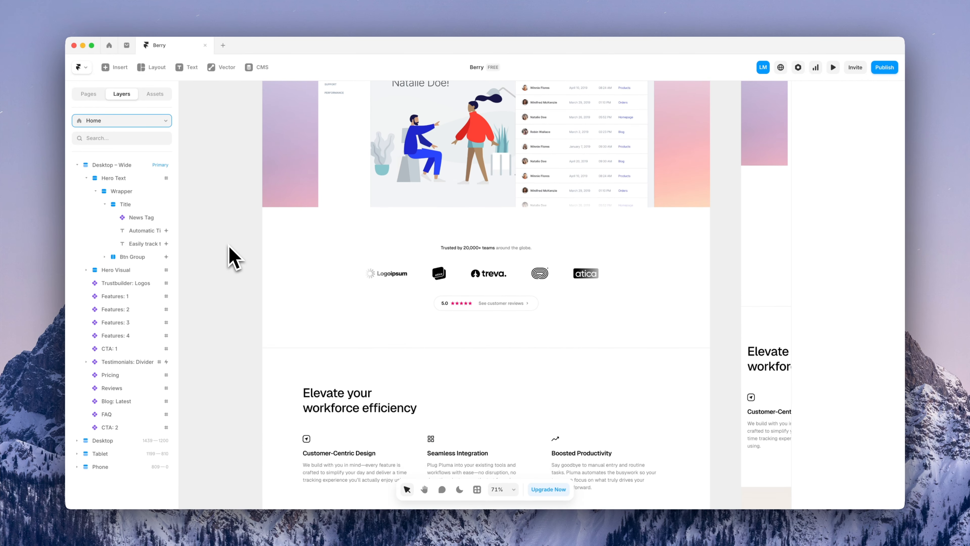
scroll(234, 258, down, 1)
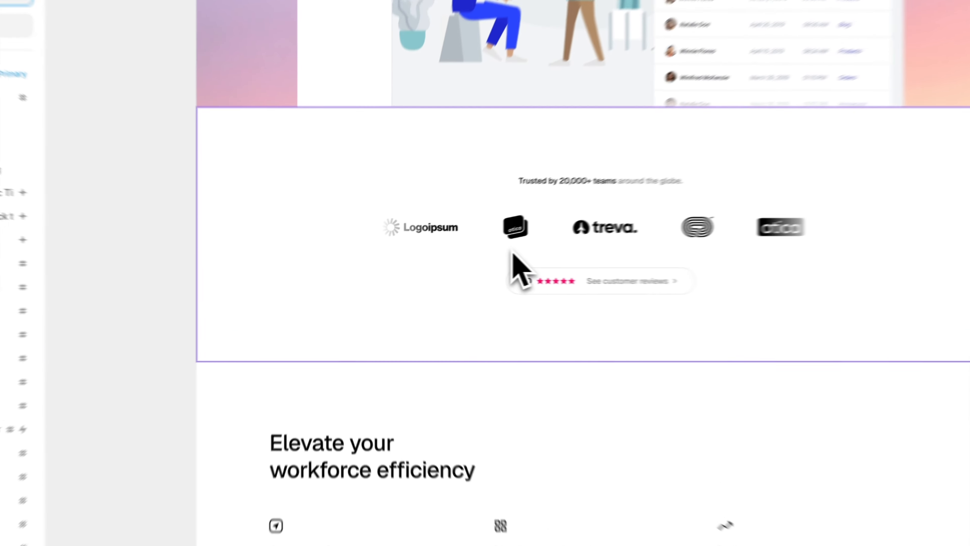
double_click(437, 263)
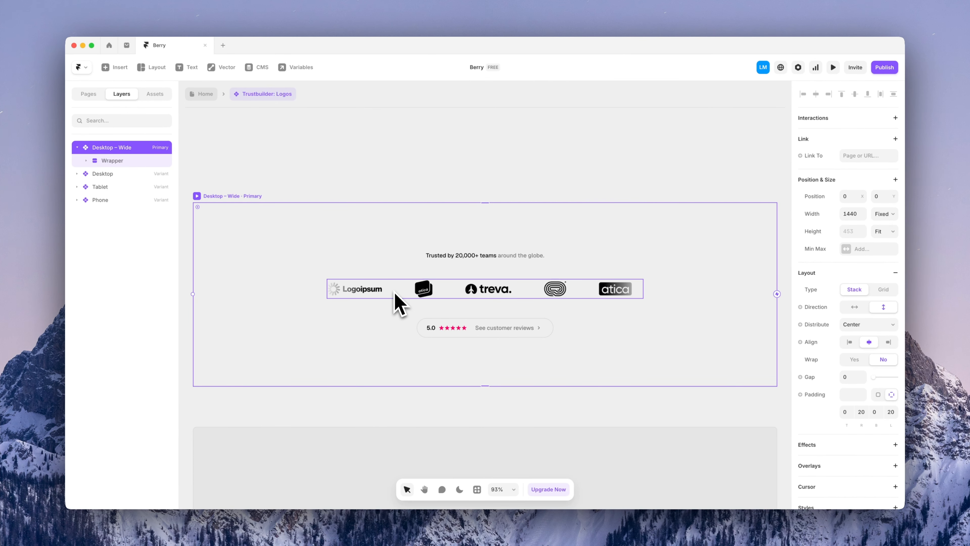
double_click(394, 292)
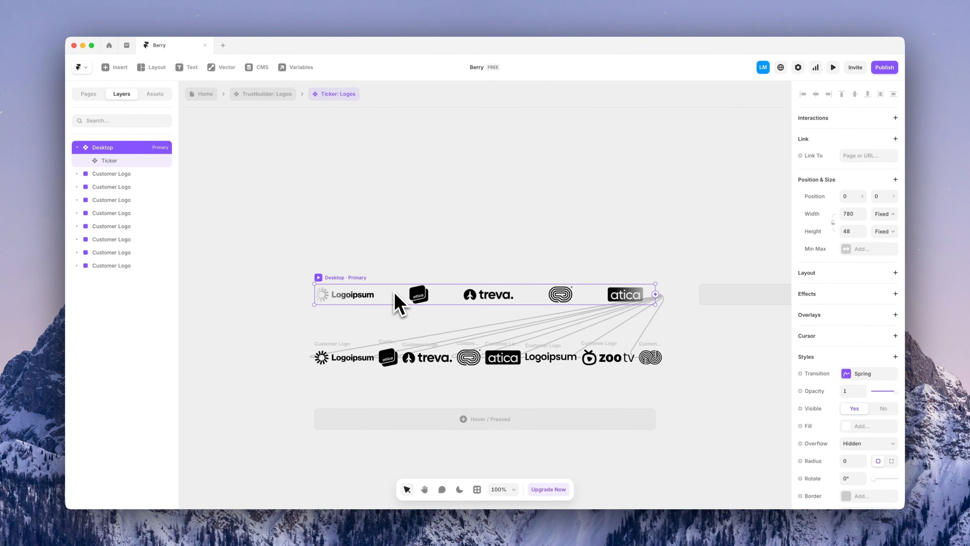
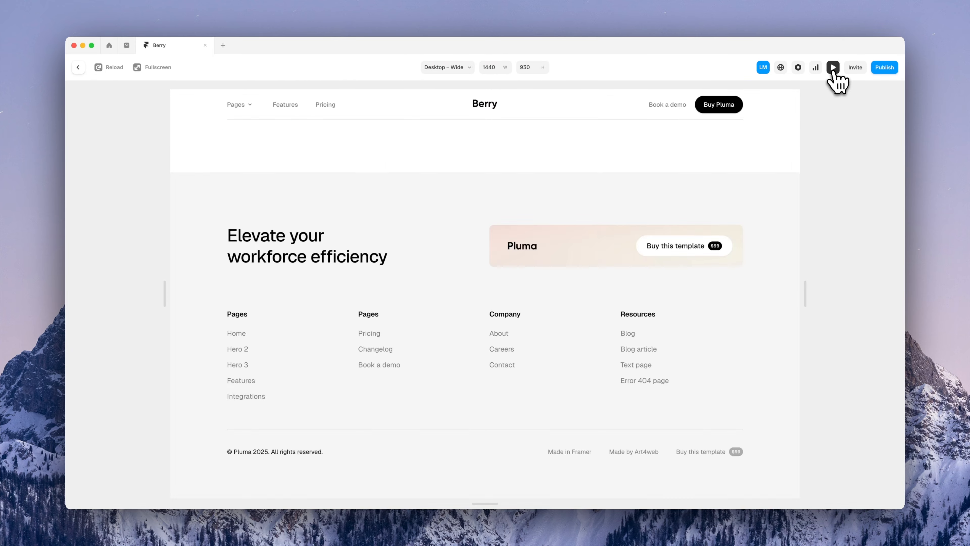
Scroll through the live Berry site preview, then close it to return to the editor
scroll(416, 302, down, 10)
scroll(416, 308, down, 2)
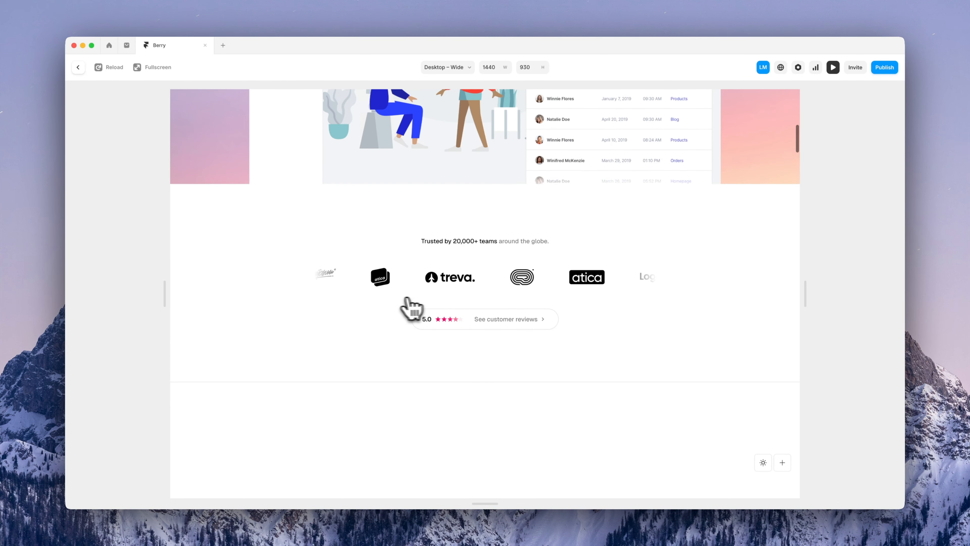
key(Escape)
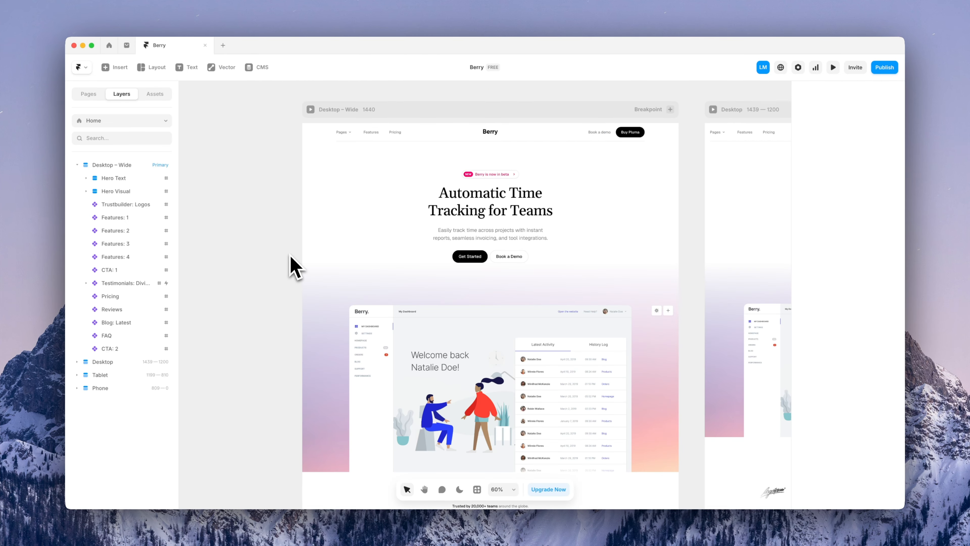
Select each of the Features 1 through 4 sections in turn and glance at the project assets
scroll(290, 255, down, 10)
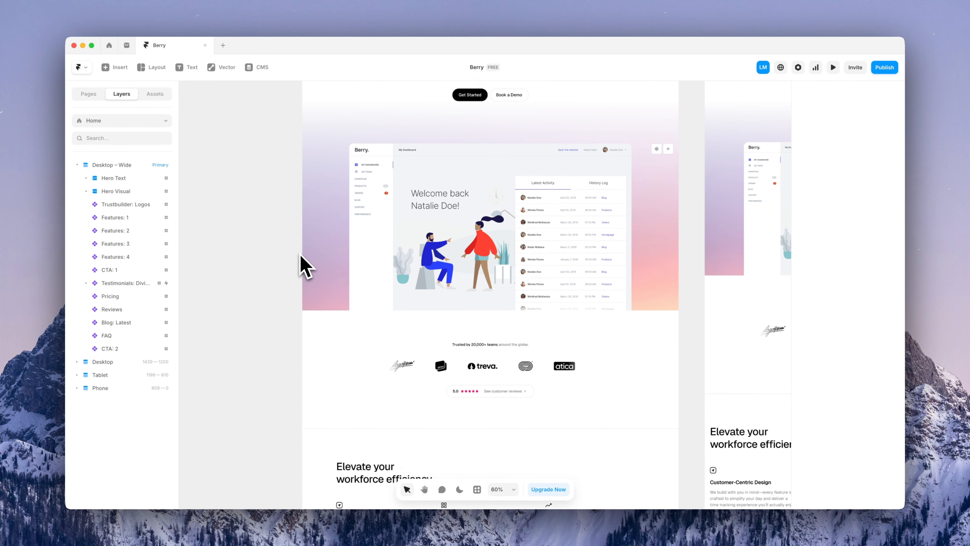
scroll(300, 260, down, 6)
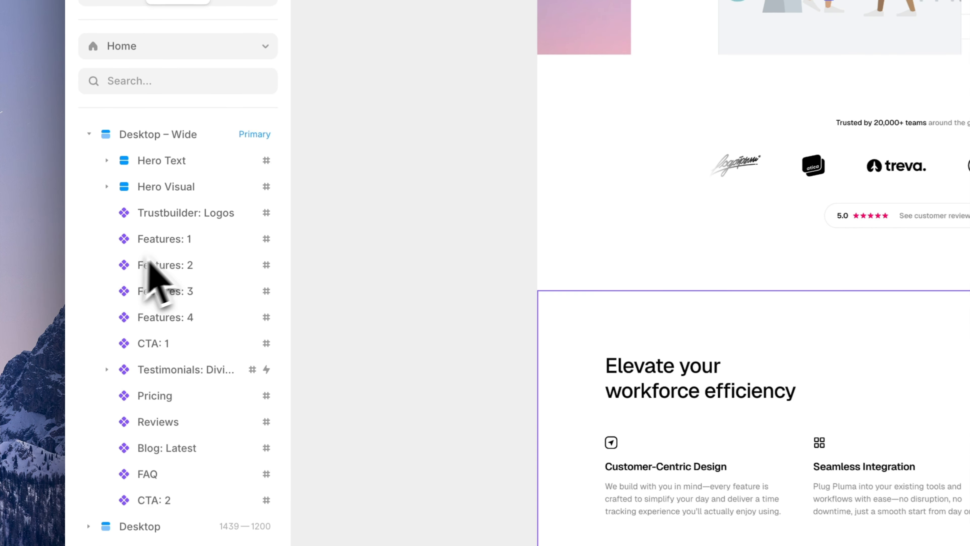
click(116, 218)
click(168, 272)
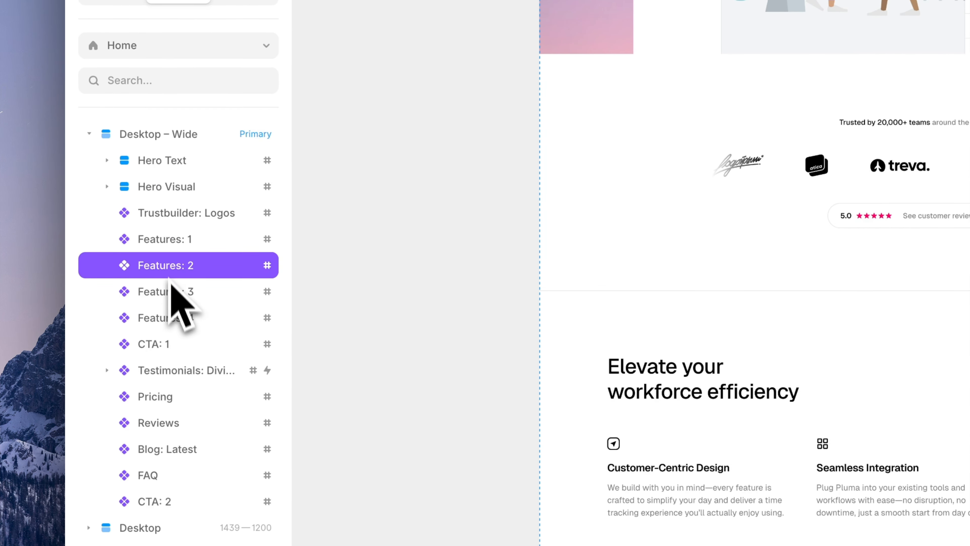
click(170, 294)
click(172, 322)
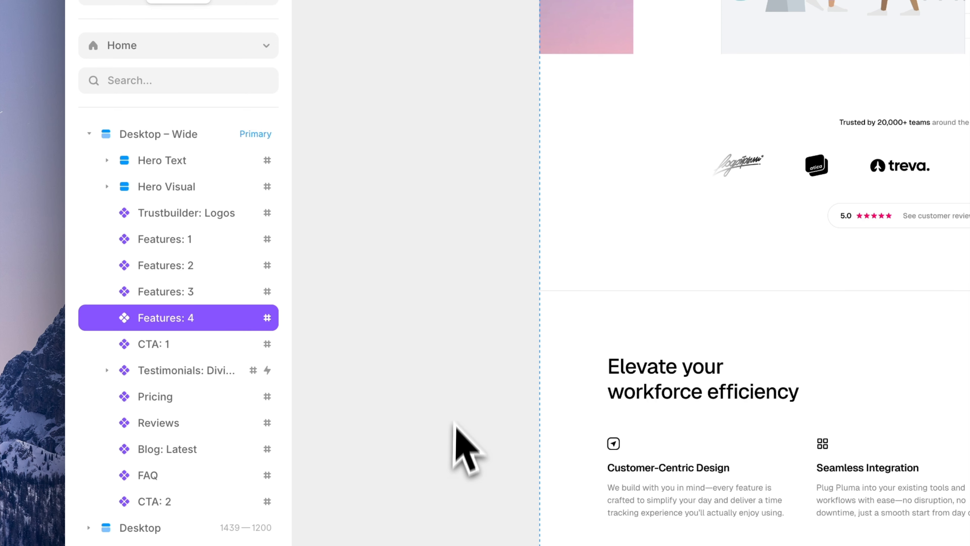
click(251, 1)
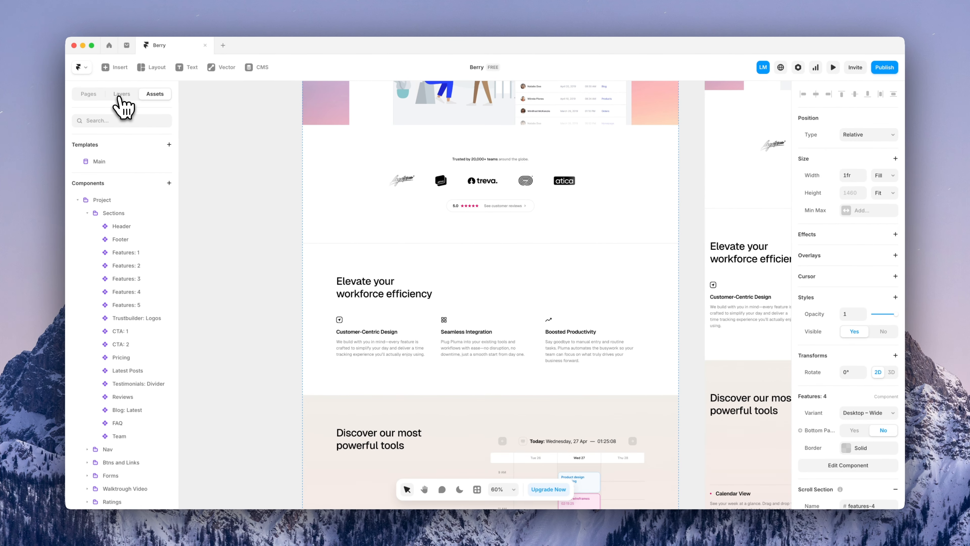
Back in the layer tree, select Features: 1 and open it on the canvas for editing
click(120, 98)
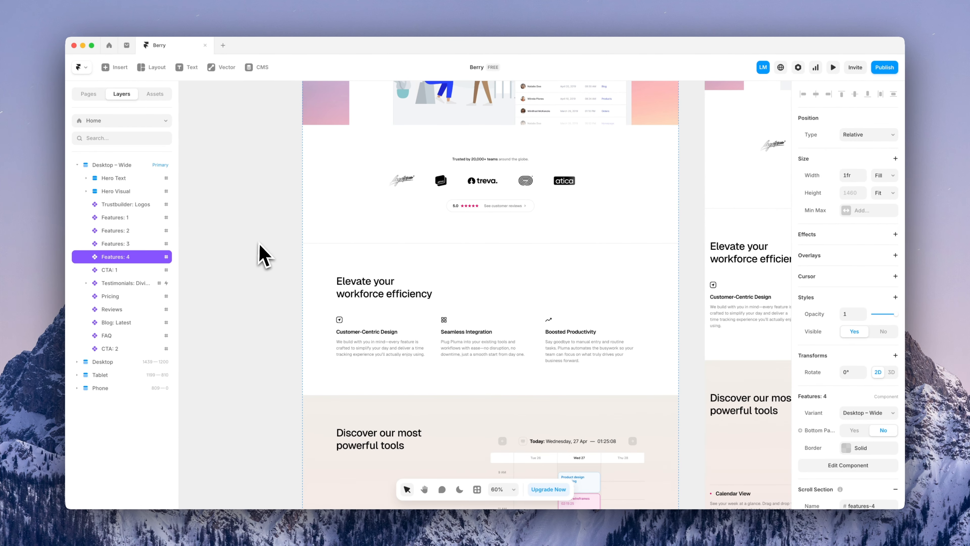
scroll(275, 267, down, 5)
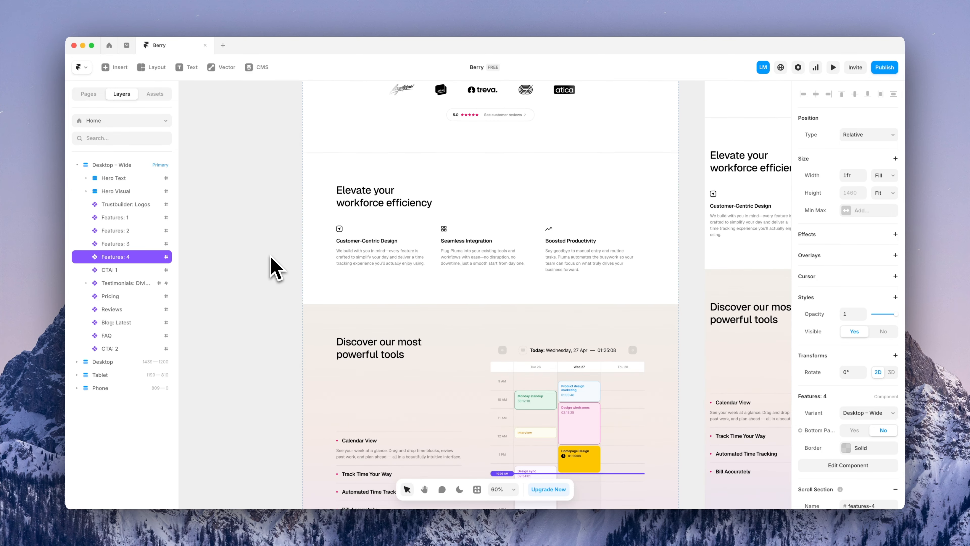
click(334, 259)
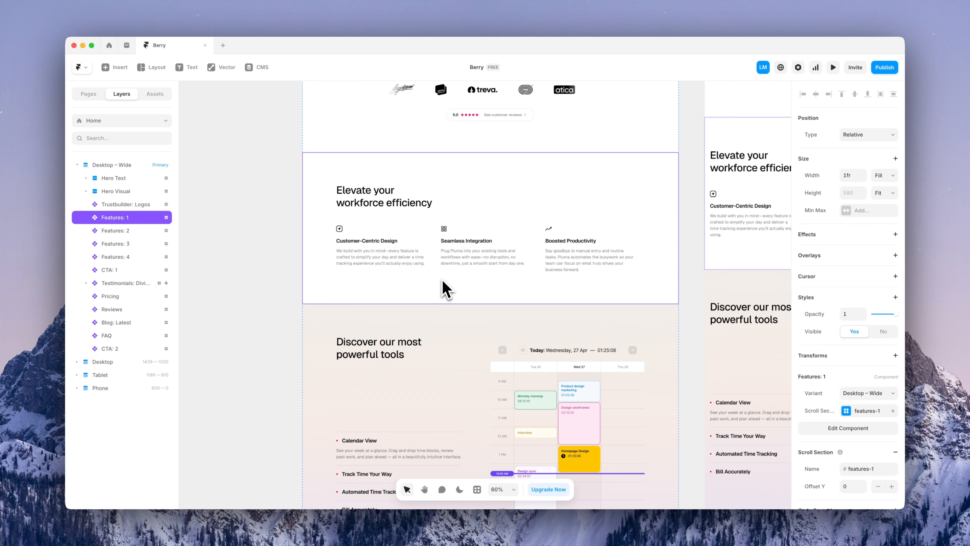
double_click(443, 290)
Replace the Features: 1 heading text with 'Boost productivity with Berry'
click(334, 265)
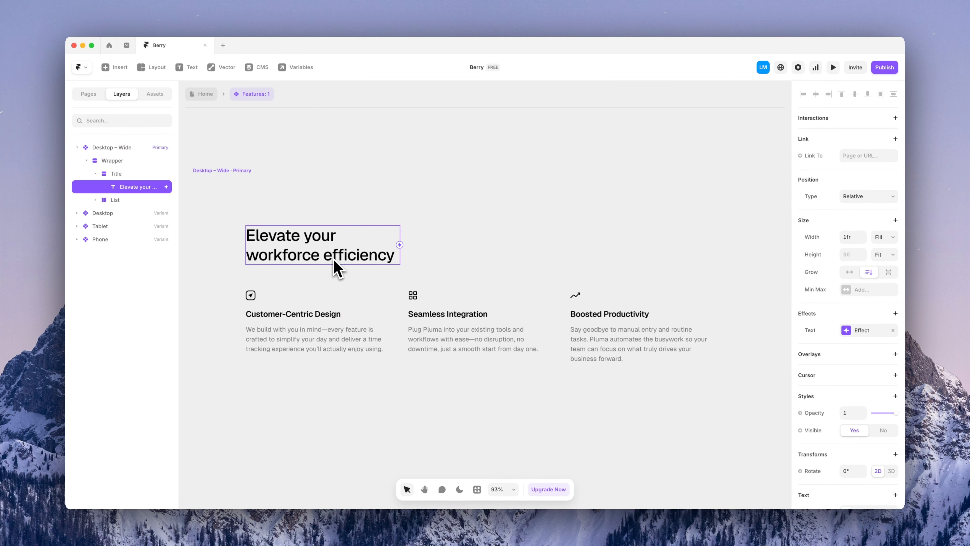
double_click(335, 261)
key(super+a)
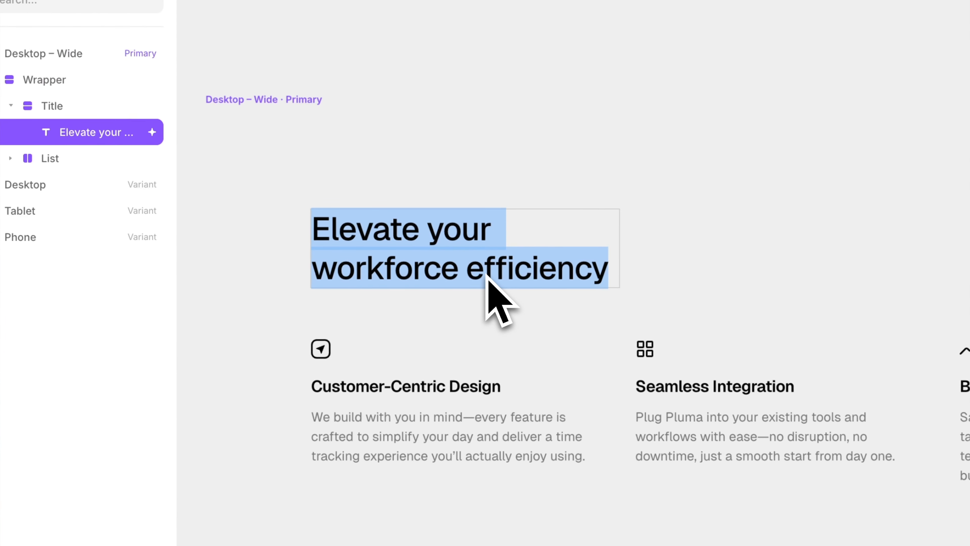
text(Boost prod)
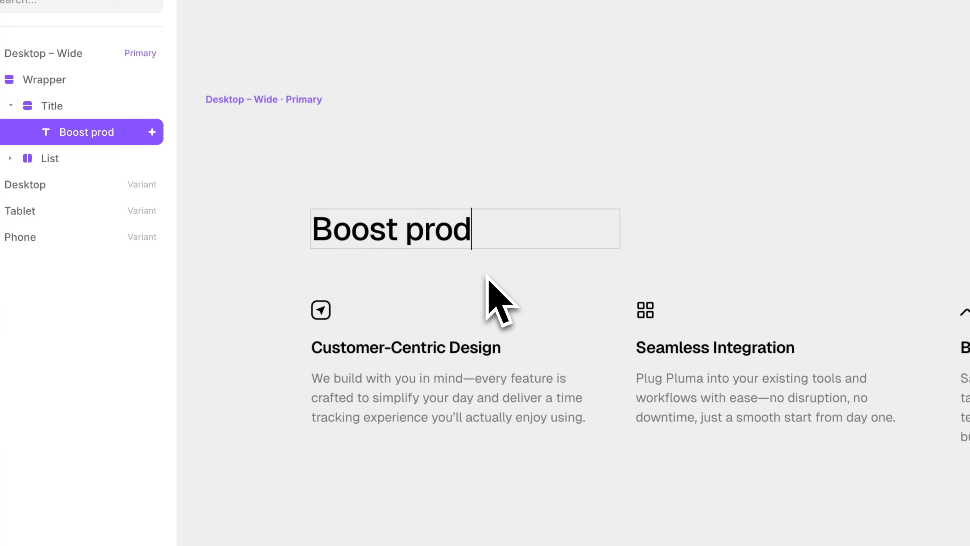
text(uctivity )
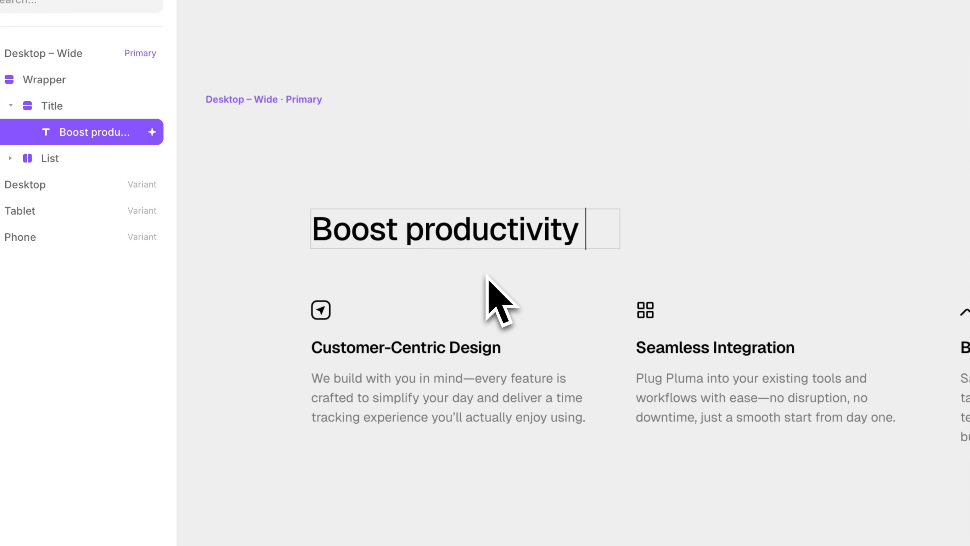
text(with Berry)
key(Escape)
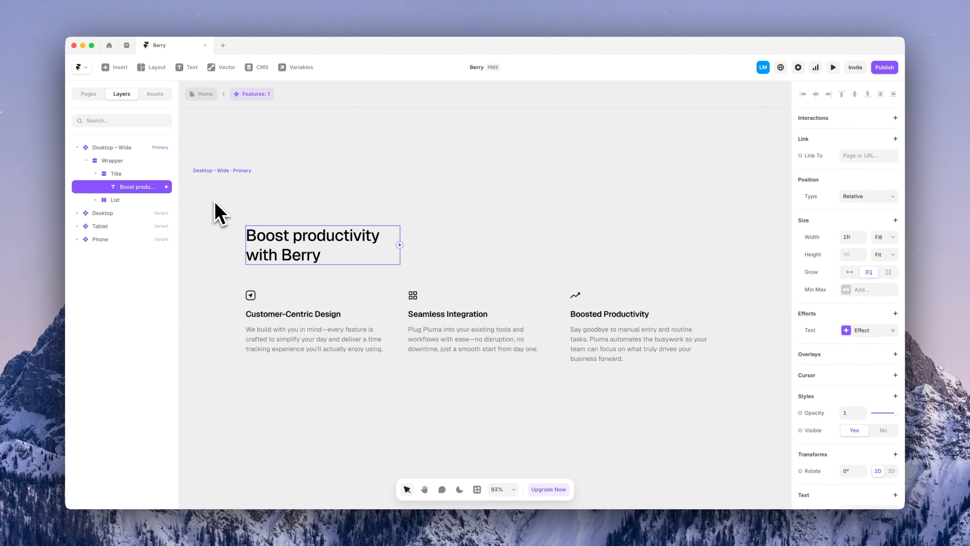
click(218, 212)
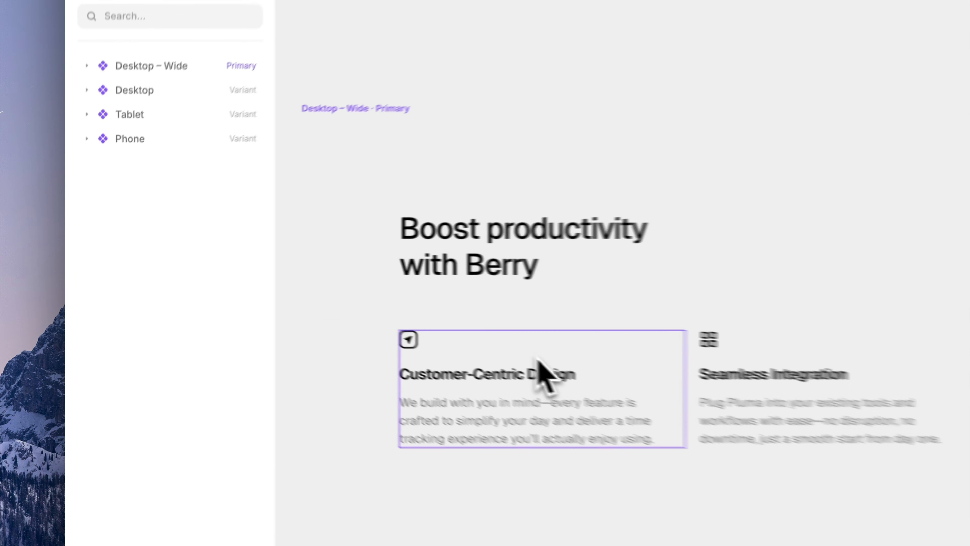
Widen the layer list and select the Customer-Centric Design feature card
click(321, 307)
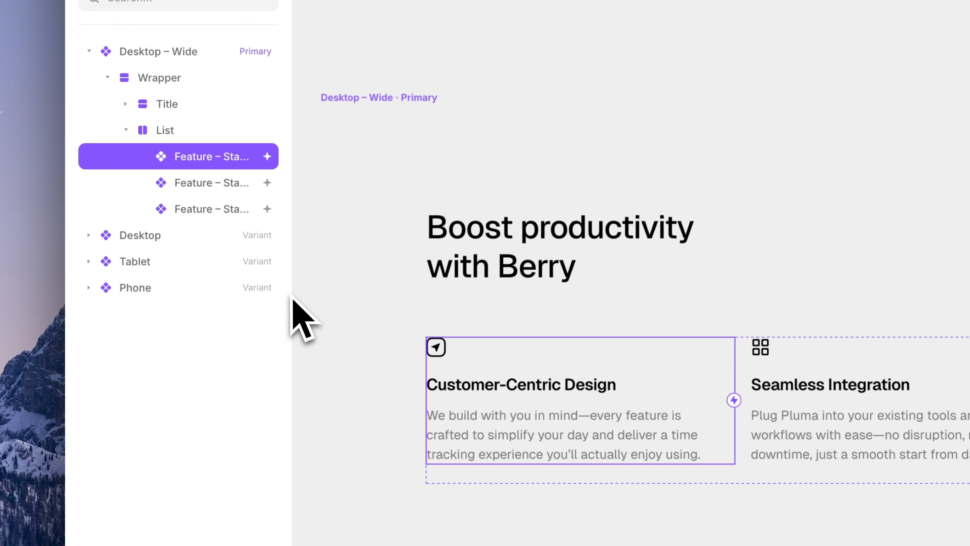
drag(293, 308, 339, 294)
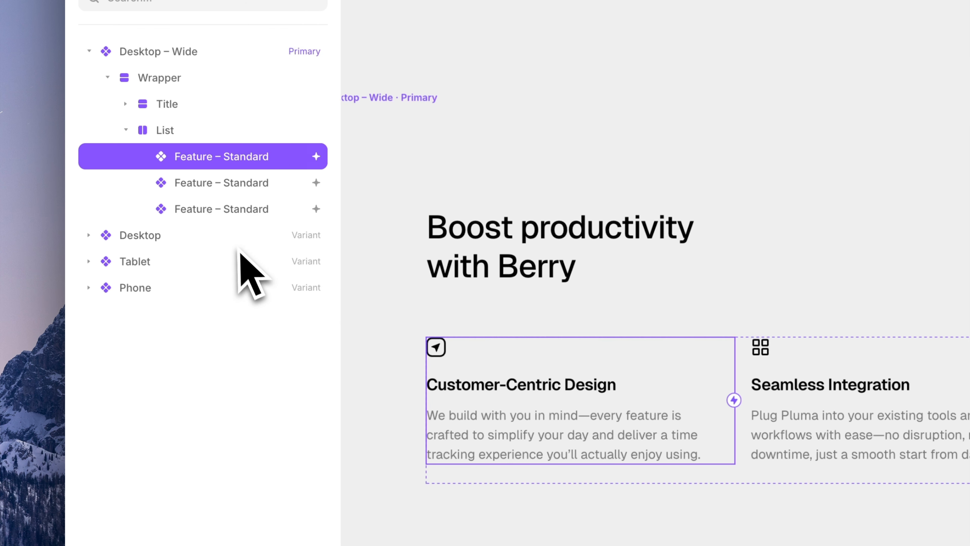
click(268, 190)
click(269, 208)
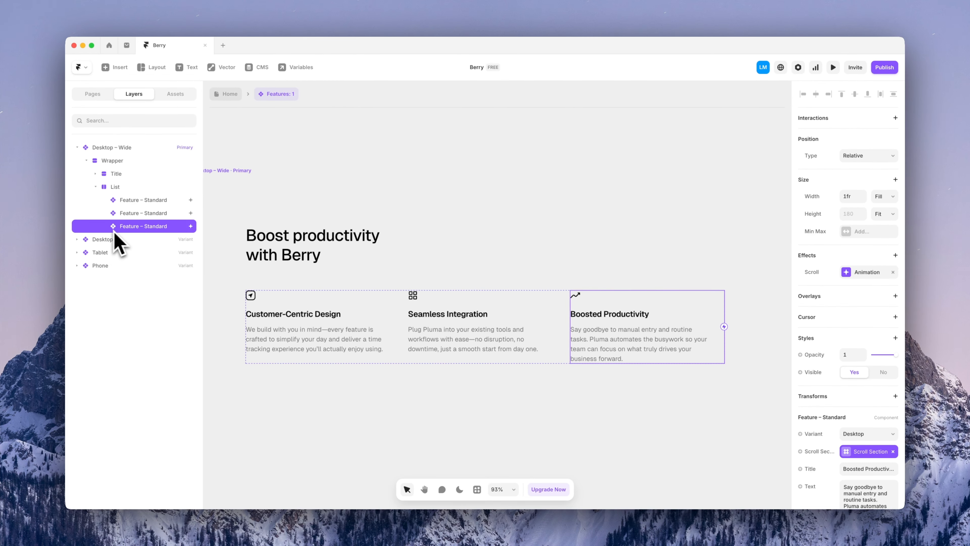
click(278, 349)
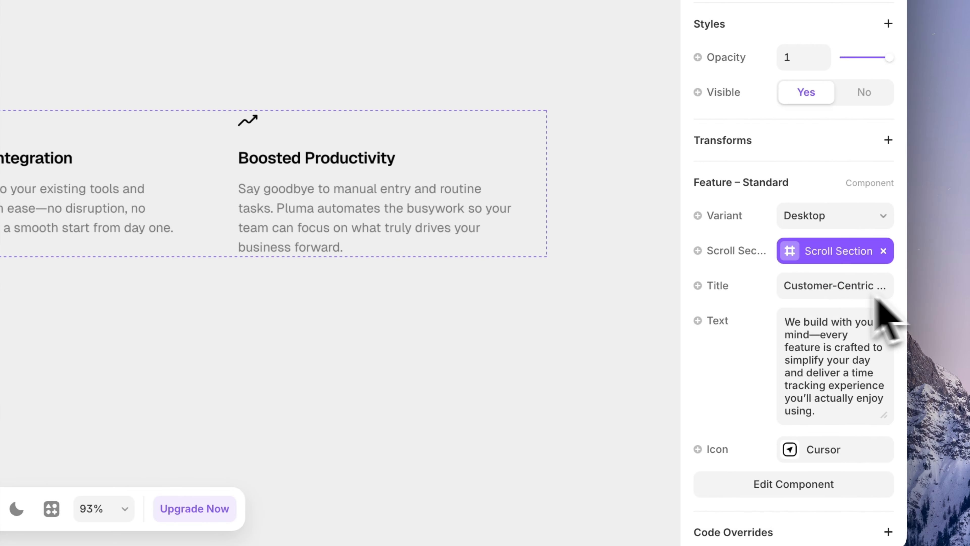
scroll(859, 313, down, 3)
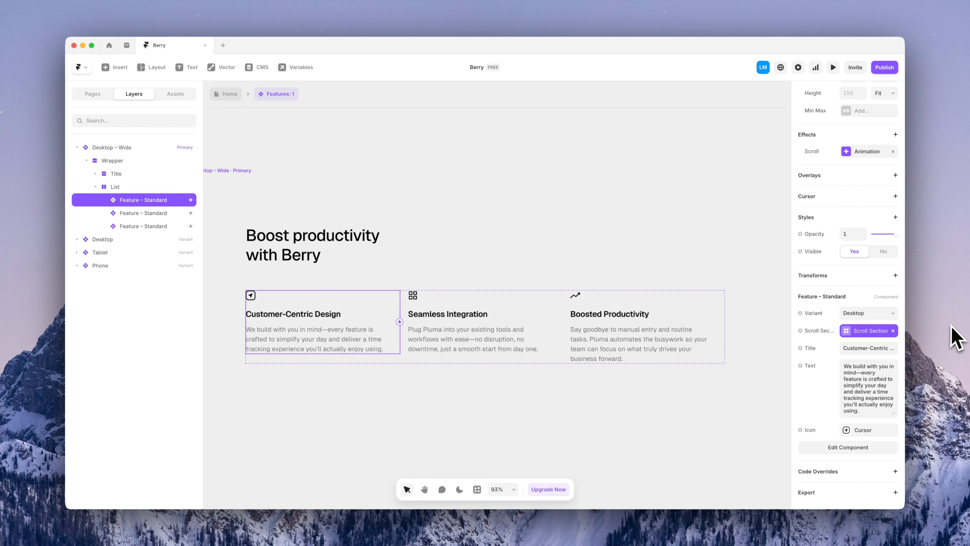
Retitle the card 'Built for Framer' and paste in its new description
click(861, 348)
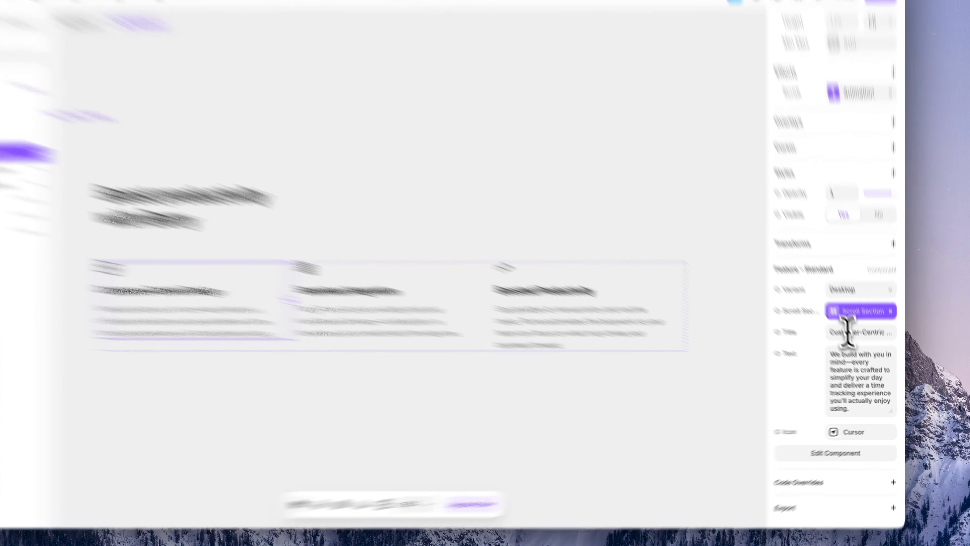
text(Built for Framer)
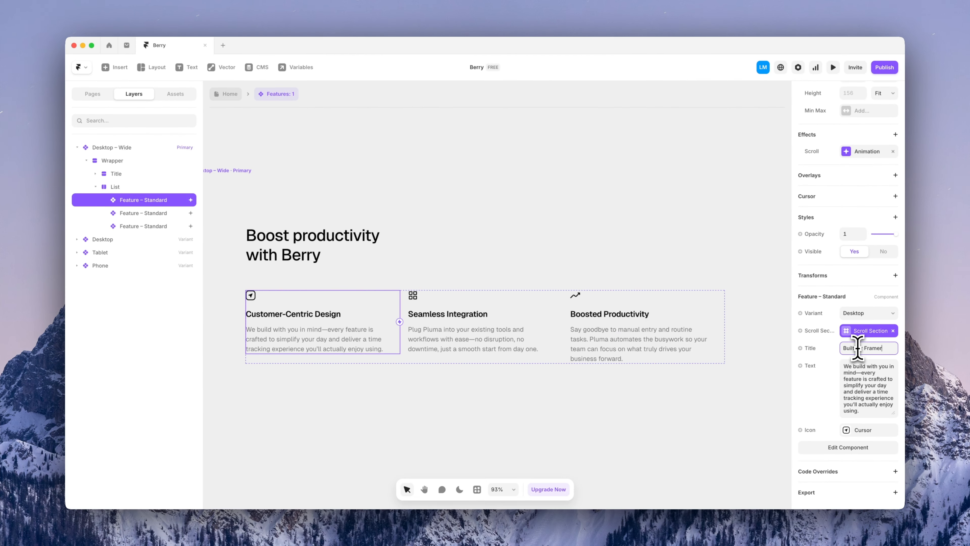
click(961, 294)
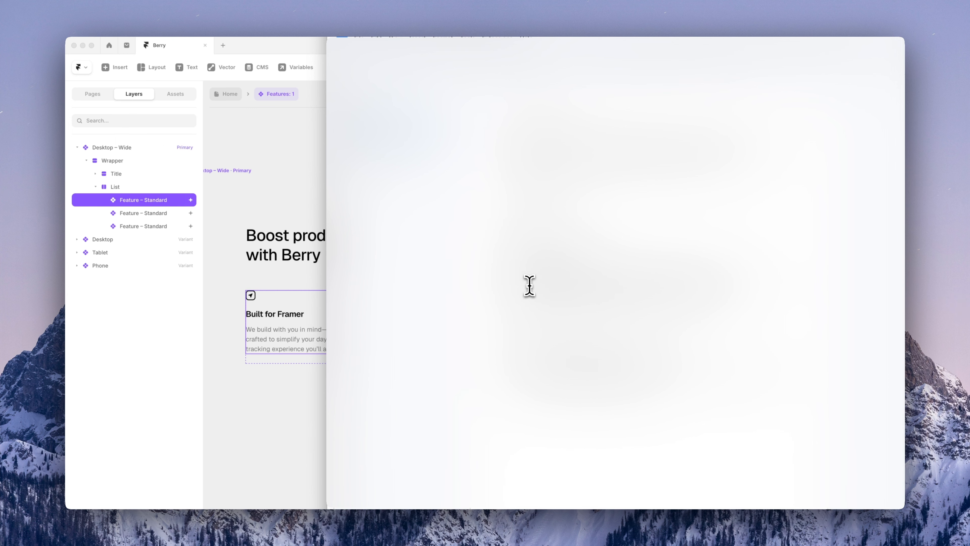
click(249, 407)
click(875, 387)
text(We build with you in mind—every feature is crafted to simplify your day and deliver a time tracking experience you’ll actually enjoy using.)
key(BackSpace)
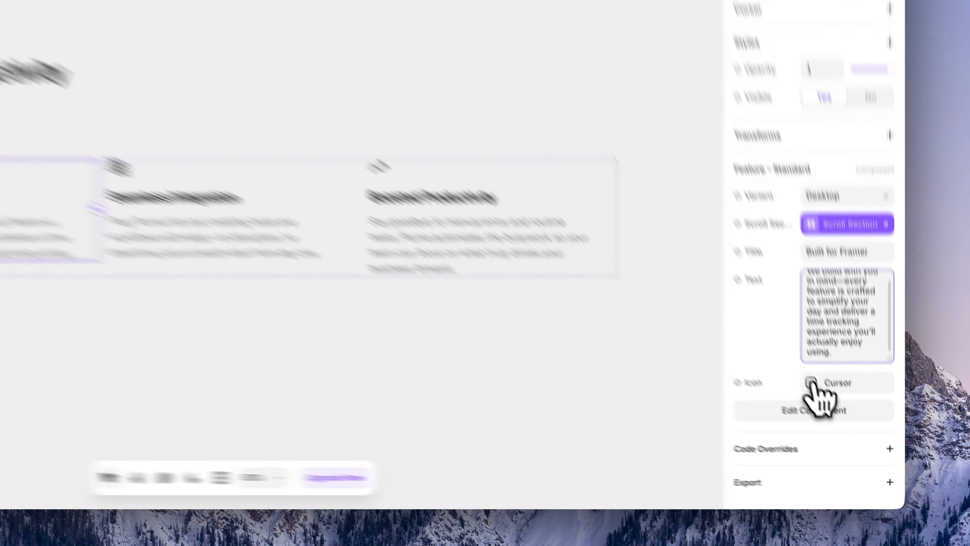
Switch the Built for Framer card's icon to the grid icon
click(847, 430)
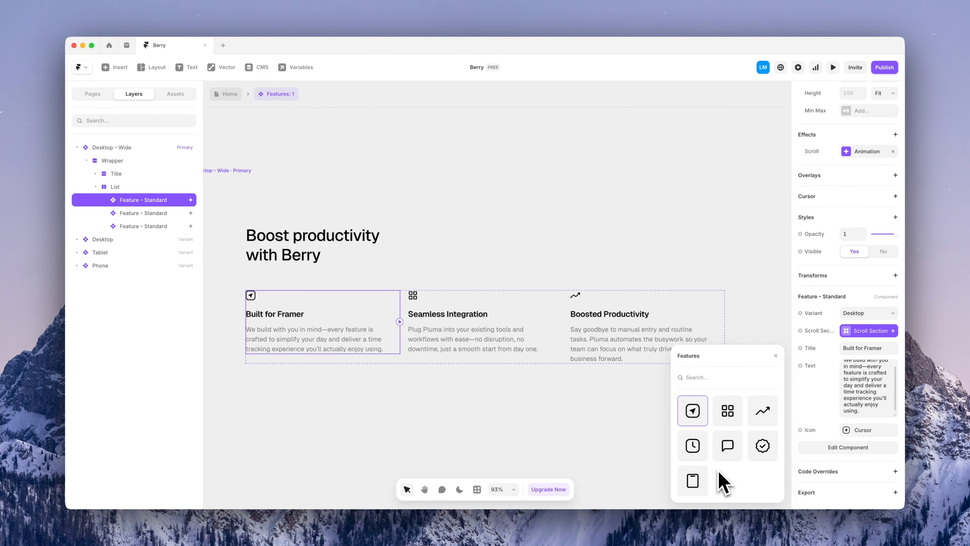
click(725, 419)
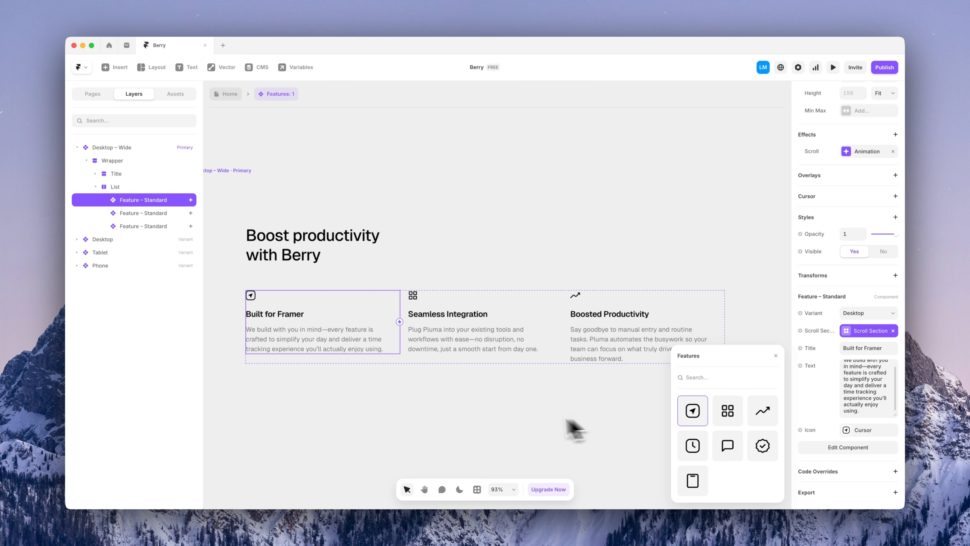
click(423, 418)
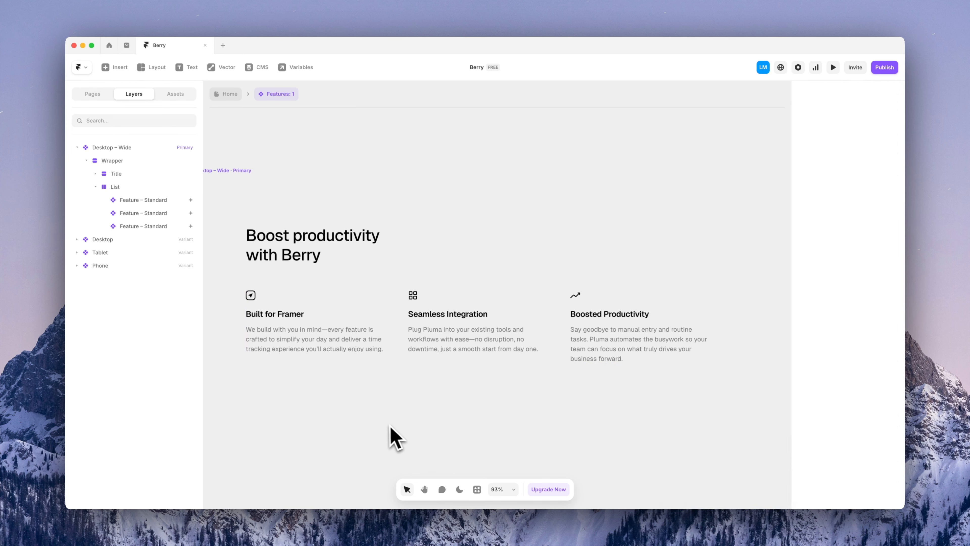
Open the Features vector set from the project's assets
click(173, 95)
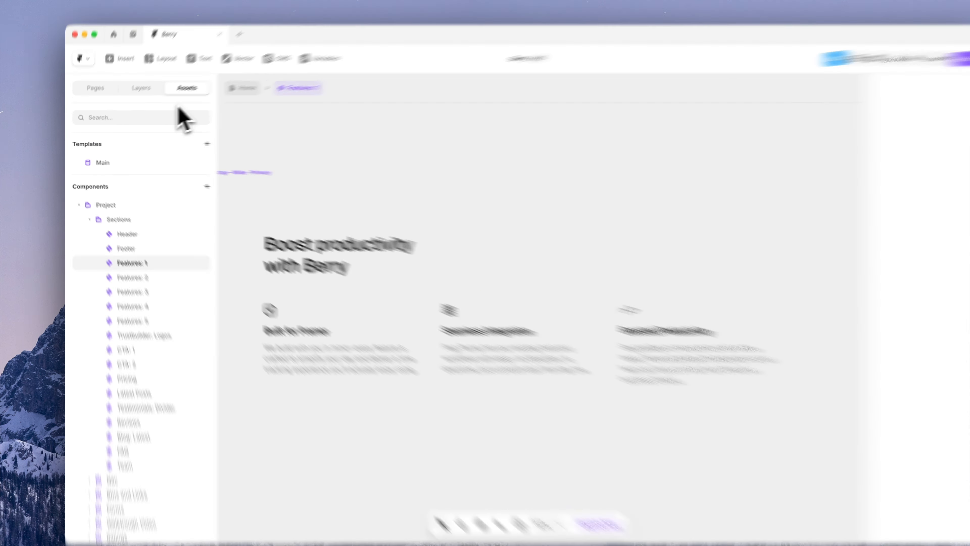
click(77, 200)
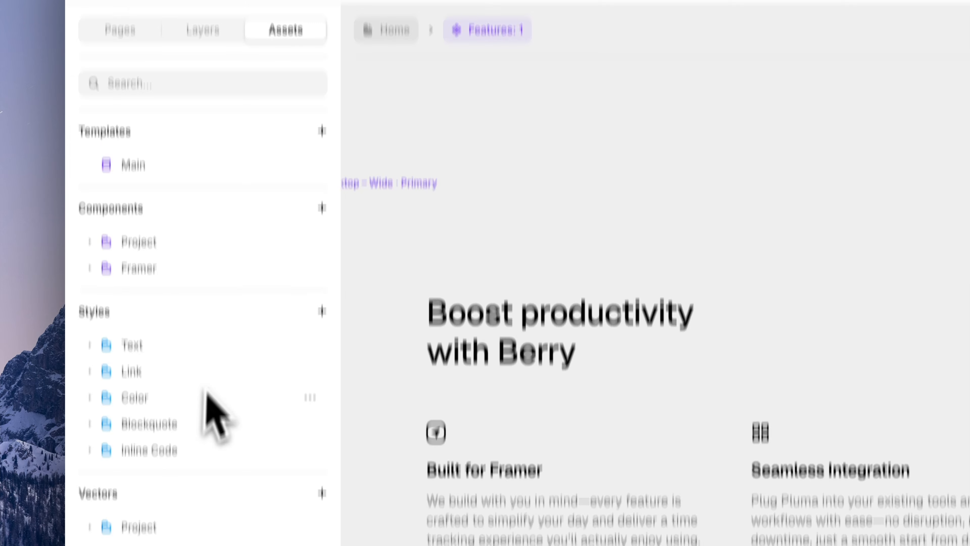
click(91, 286)
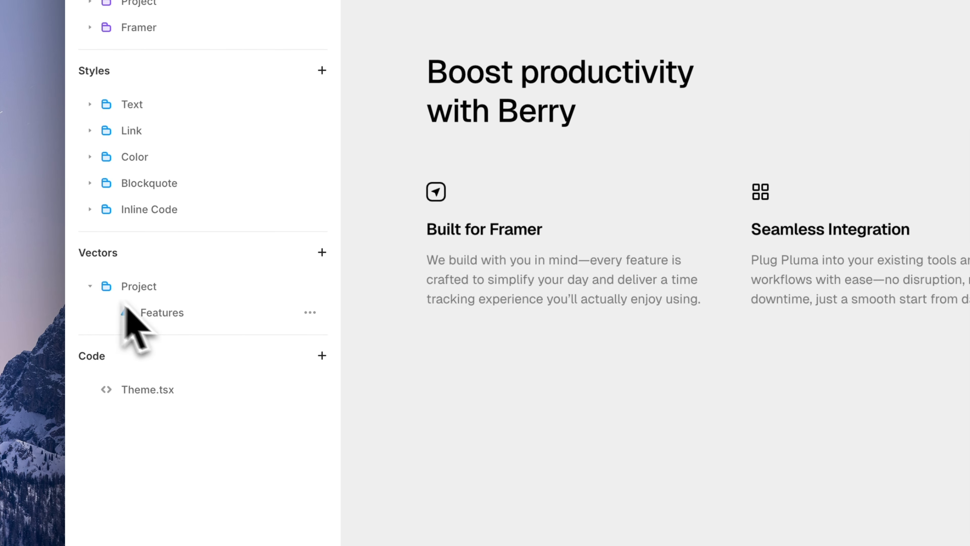
click(156, 316)
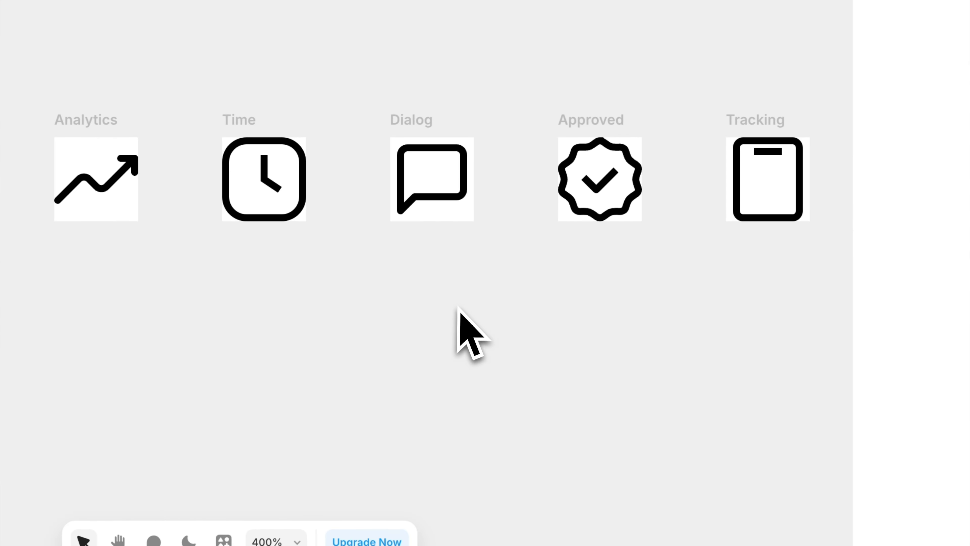
Duplicate the Tracking icon, delete its inner paths, and name the blank copy Framer
click(758, 145)
click(684, 232)
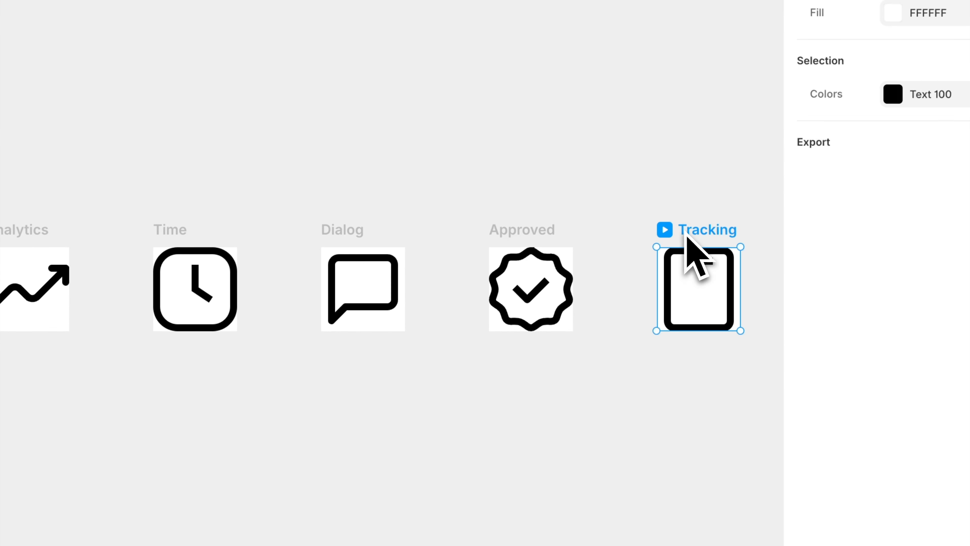
key(super+d)
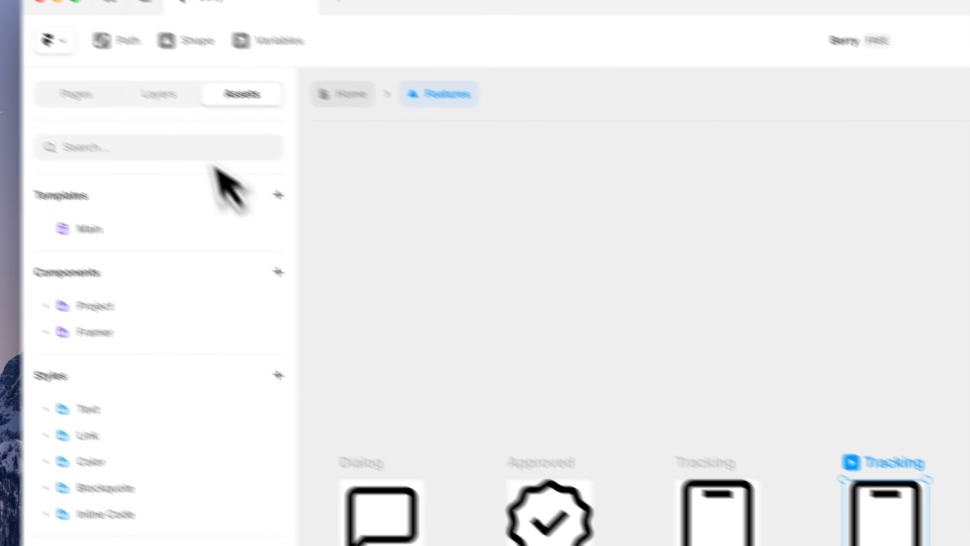
click(198, 115)
click(183, 431)
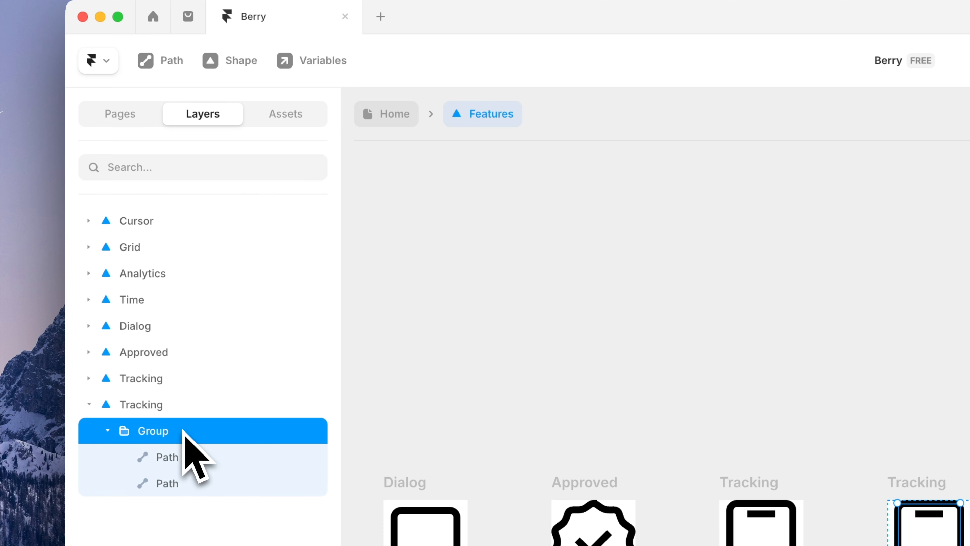
key(Delete)
double_click(923, 484)
text(Framer)
key(Return)
click(493, 281)
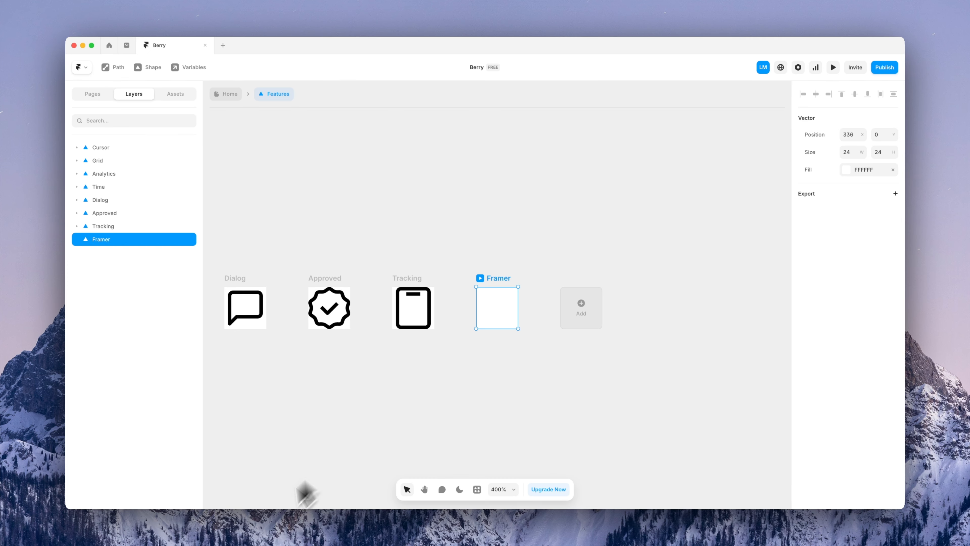
Import feature-framer.svg from the tutorial files onto the Framer canvas
key(super+Tab)
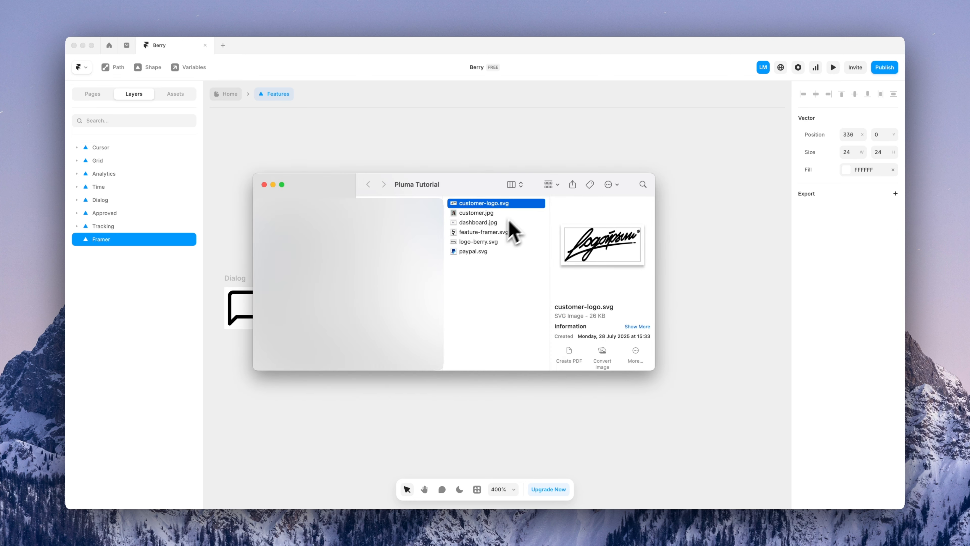
click(495, 232)
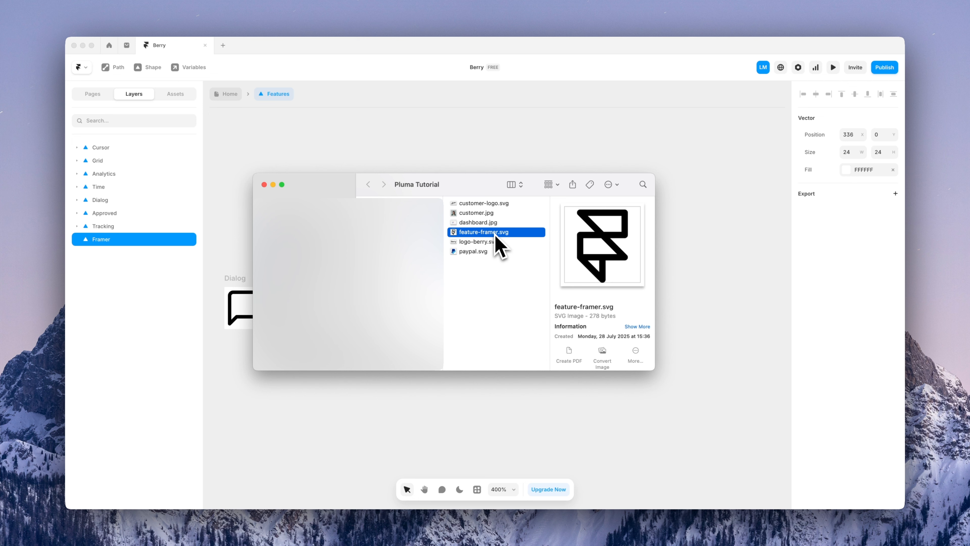
drag(496, 235, 704, 352)
key(super+Tab)
Nest the logo in the Framer icon, center it, and give its stroke the Text 100 colour
drag(667, 304, 730, 392)
drag(100, 262, 96, 240)
click(816, 95)
click(855, 95)
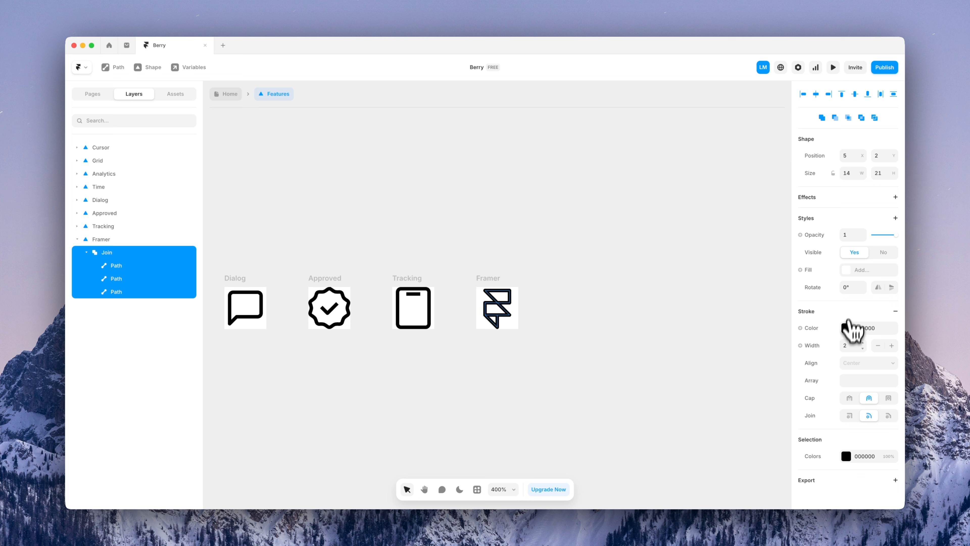
click(846, 327)
click(705, 433)
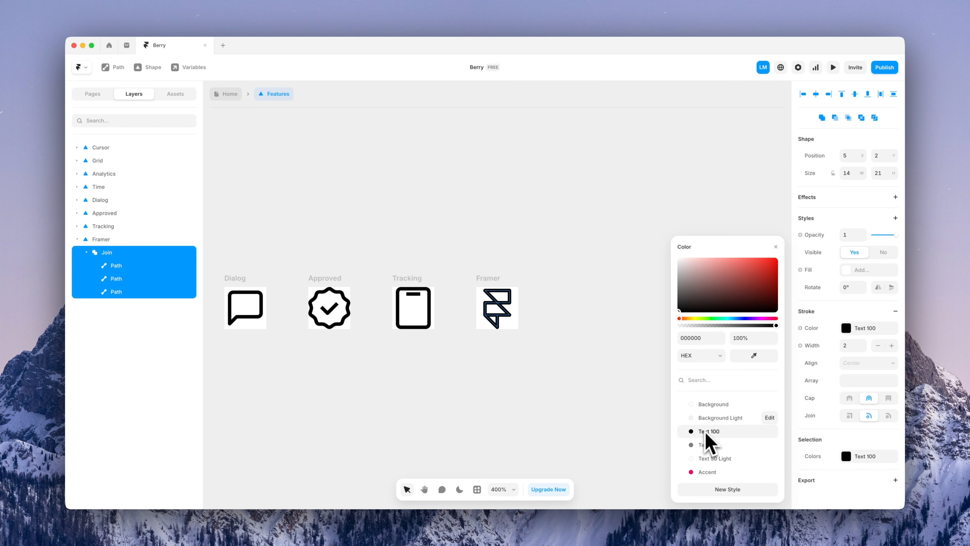
click(778, 246)
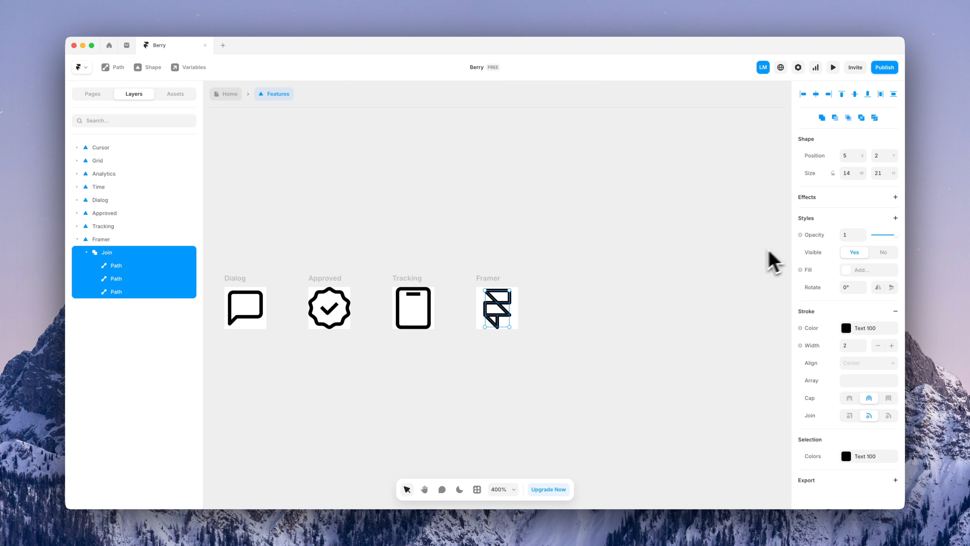
click(586, 251)
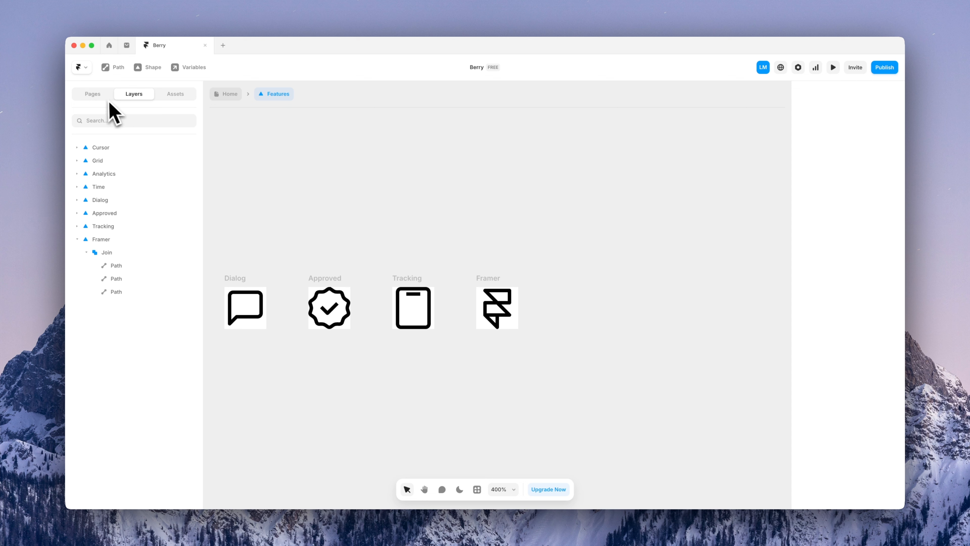
On the Home page features component, set the Built for Framer card's icon to Framer
click(93, 95)
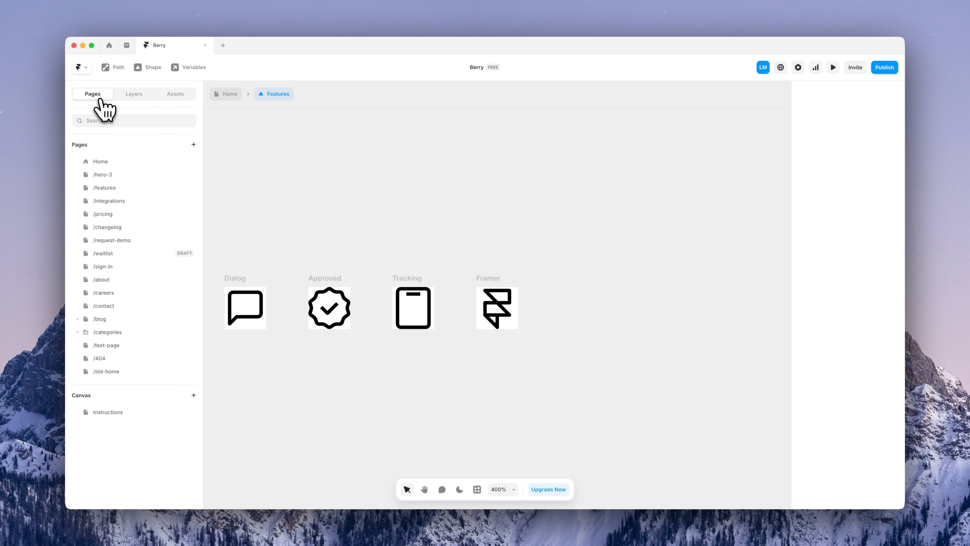
click(228, 95)
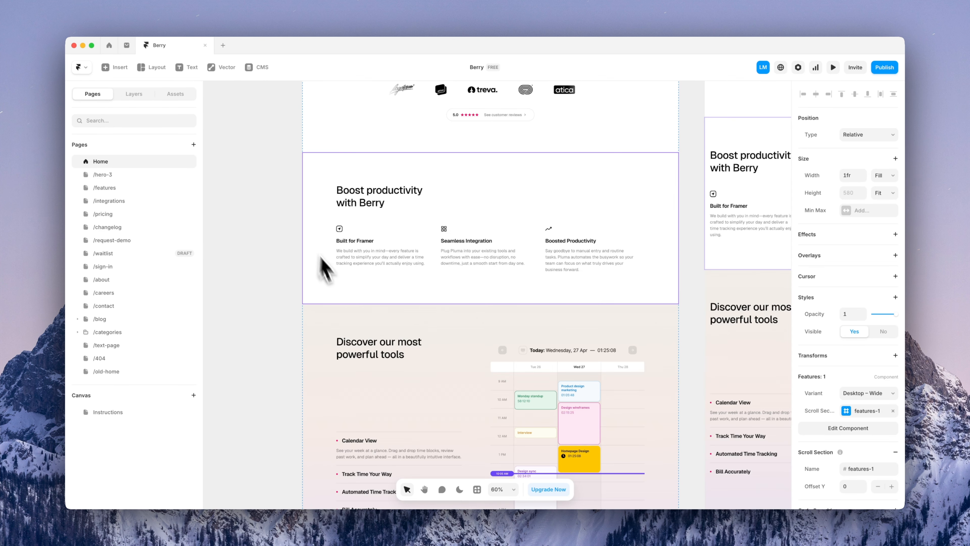
double_click(386, 284)
click(296, 315)
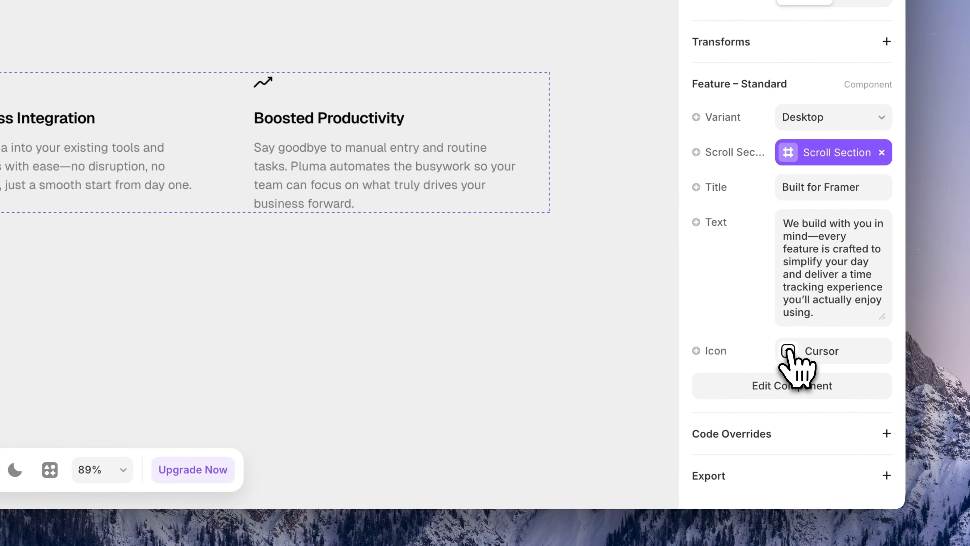
click(882, 365)
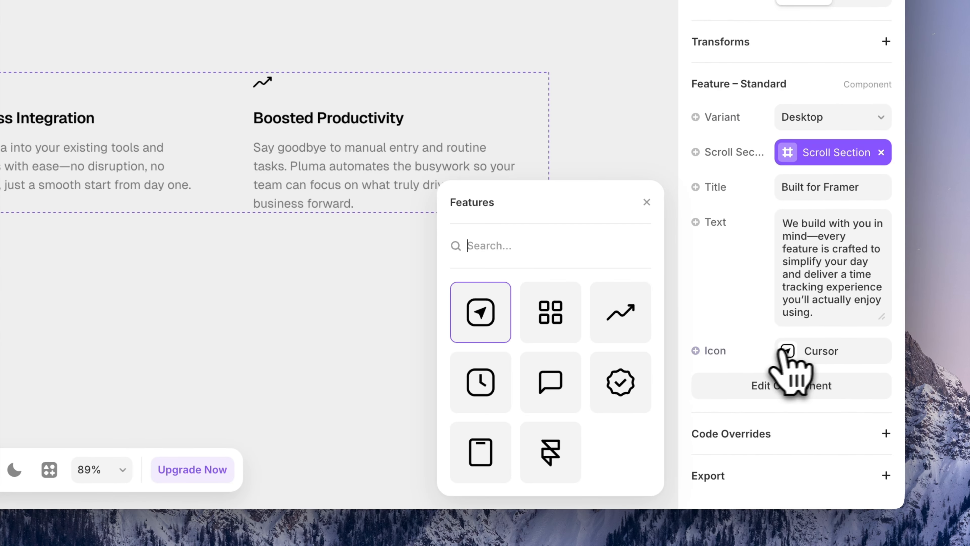
click(553, 445)
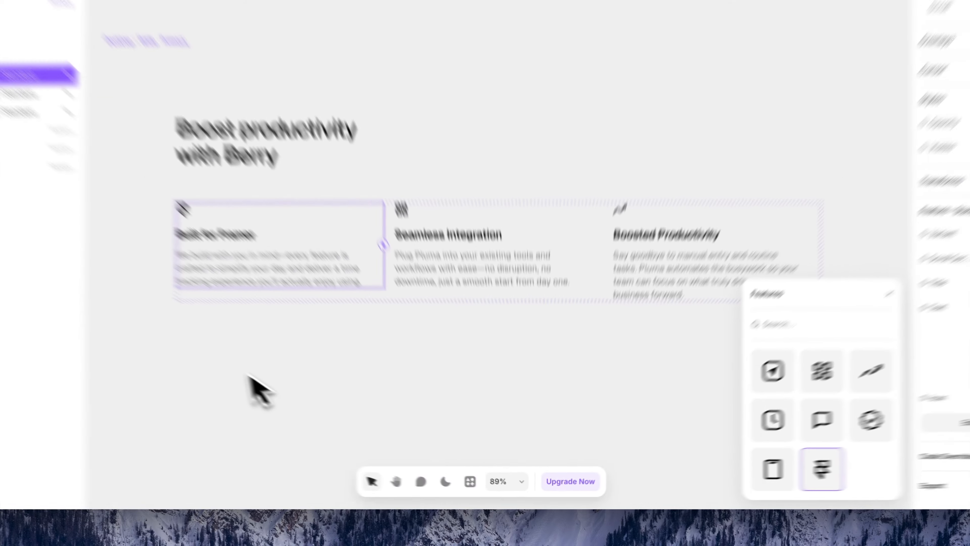
click(304, 411)
scroll(304, 408, down, 10)
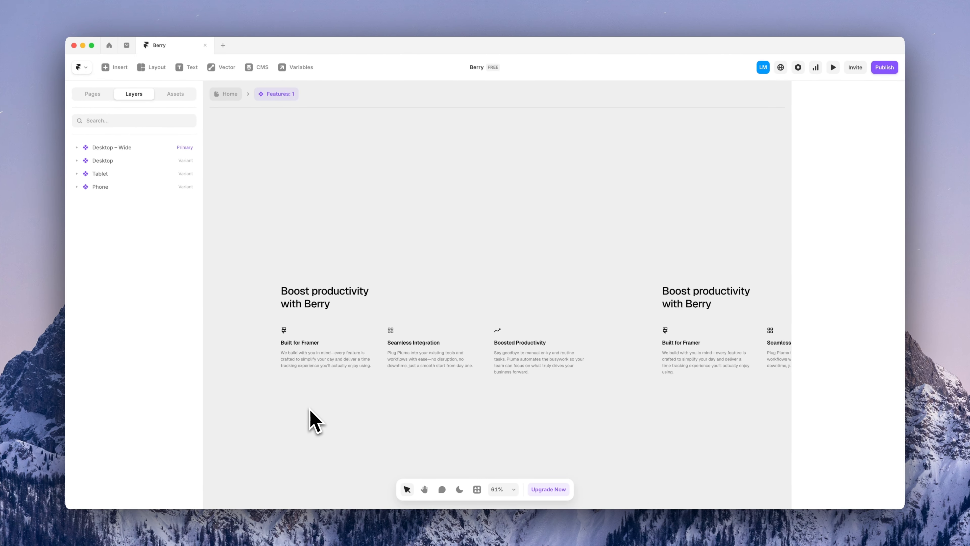
Return to the Home page and scroll down to the 'Trusted by the best' testimonials
click(225, 95)
scroll(296, 302, down, 8)
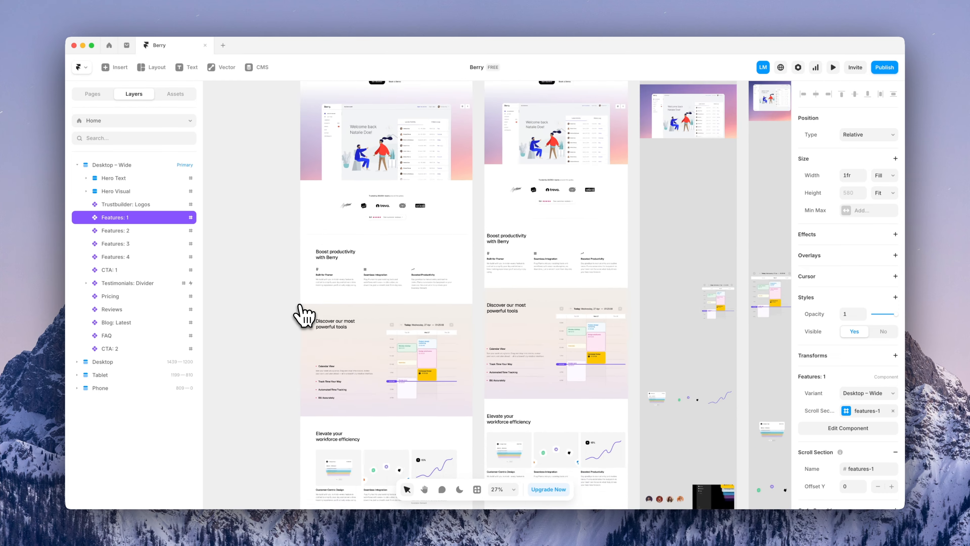
click(272, 282)
scroll(693, 252, up, 5)
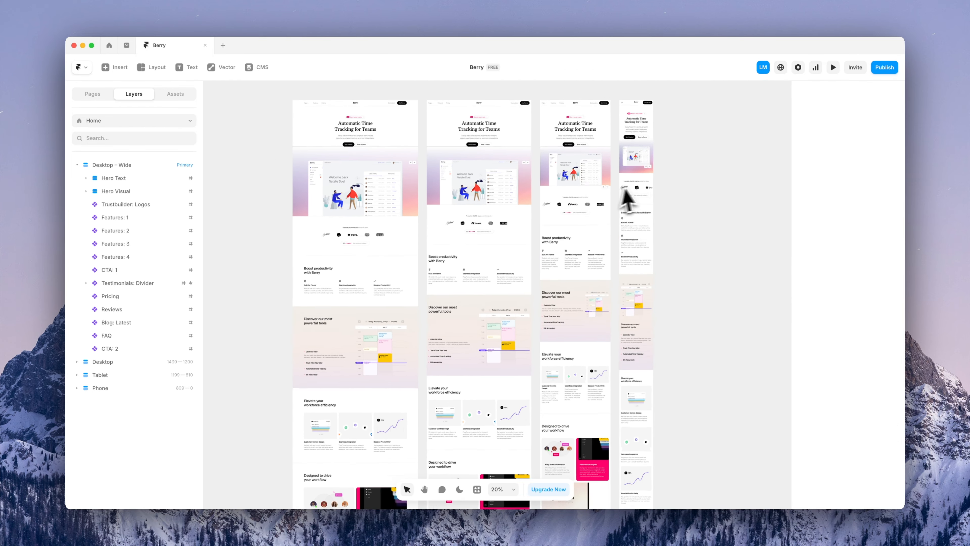
scroll(684, 228, up, 2)
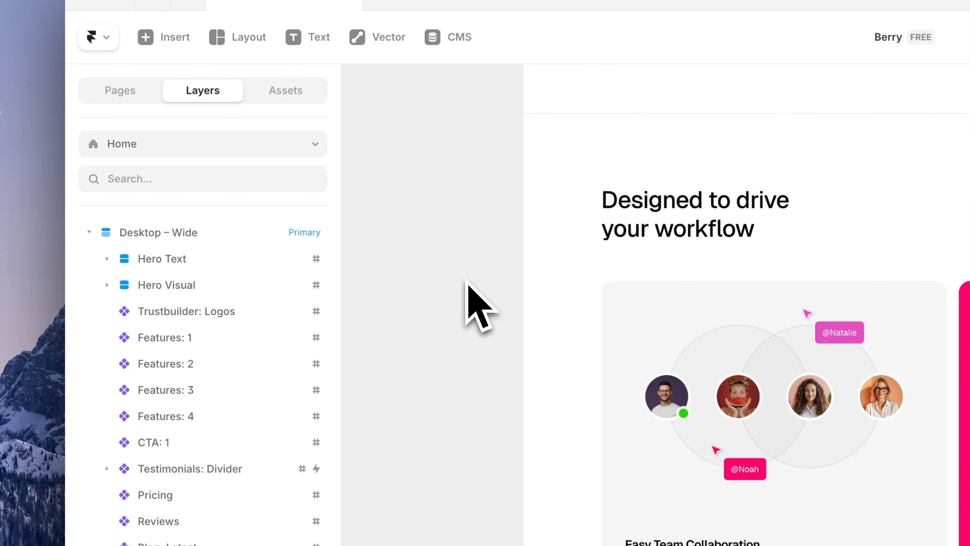
scroll(474, 285, down, 15)
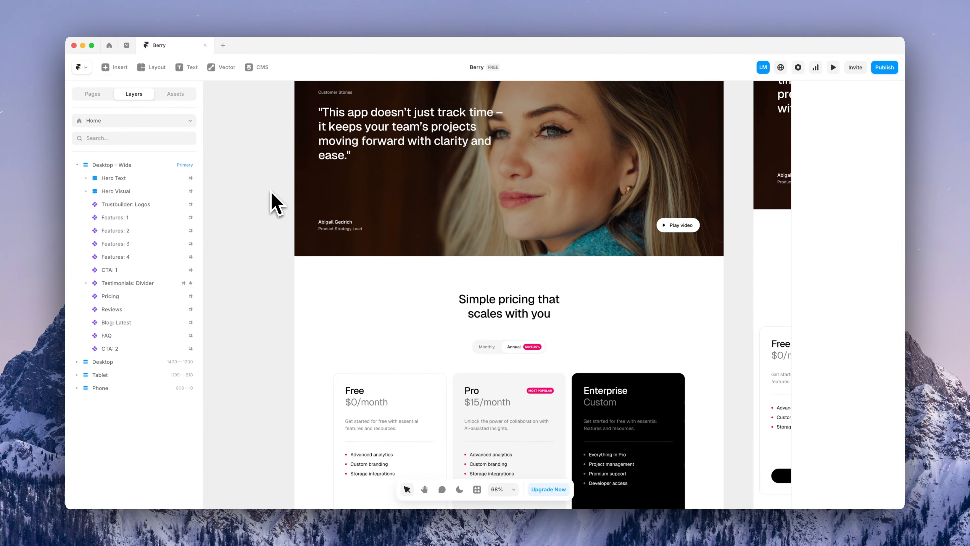
scroll(275, 204, down, 15)
Open Reviews, then Reviews Ticker, and inspect its three ticker columns and Mobile carousel
double_click(470, 277)
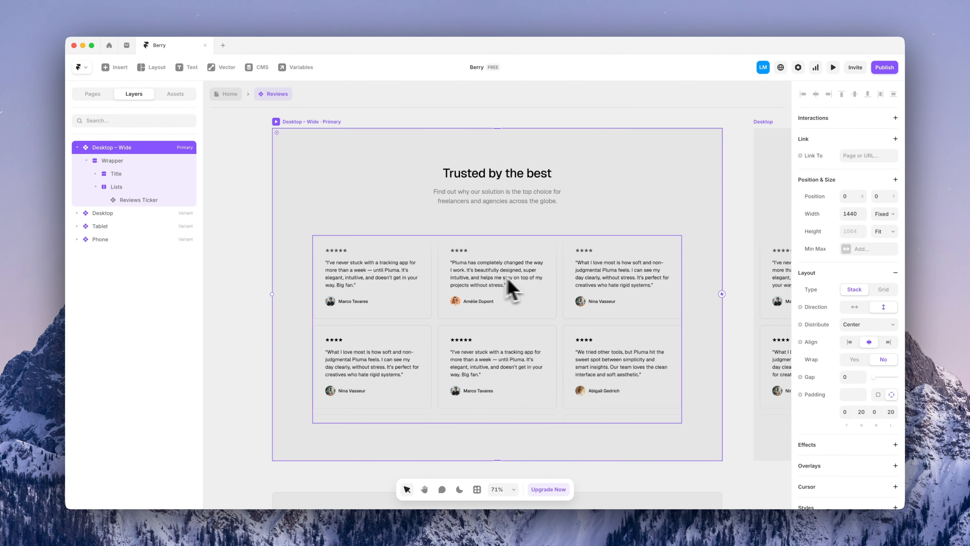
double_click(487, 276)
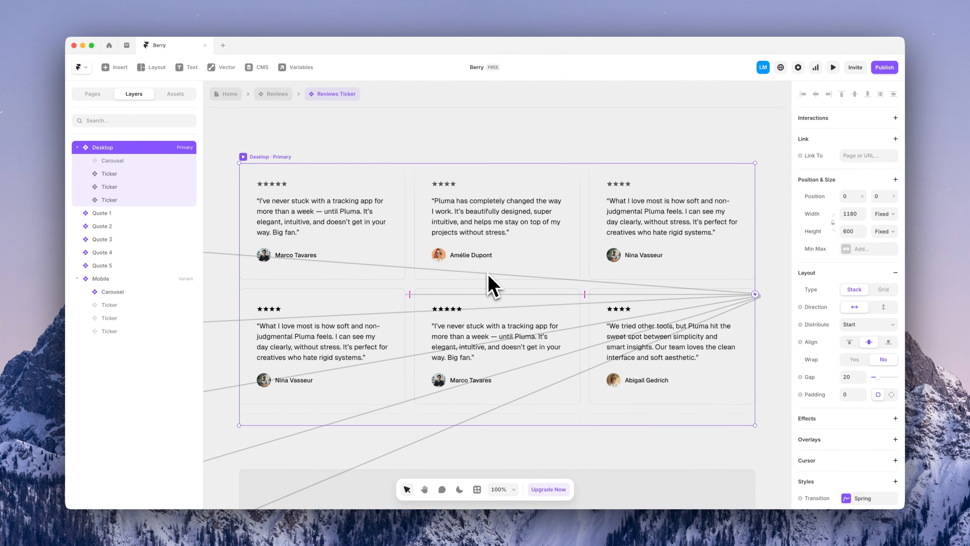
click(399, 262)
click(431, 249)
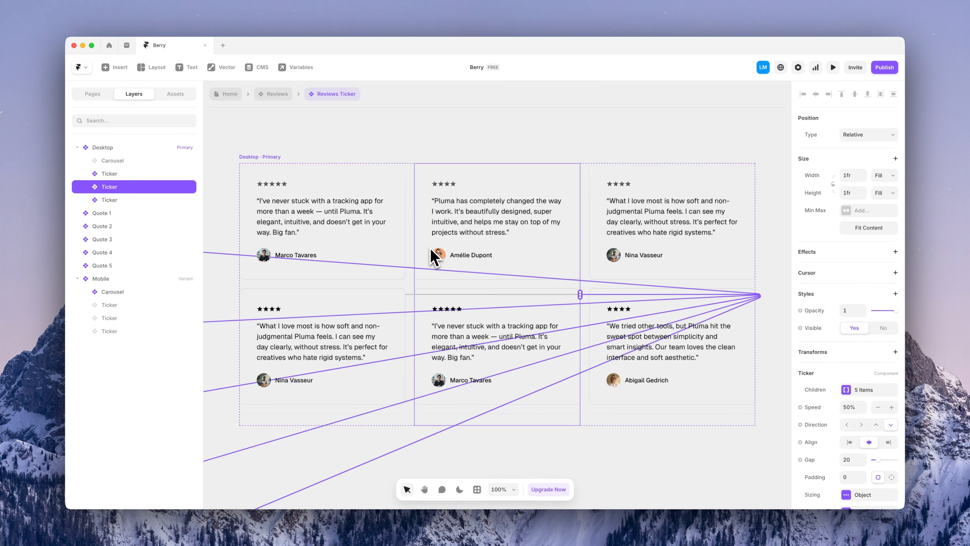
click(608, 250)
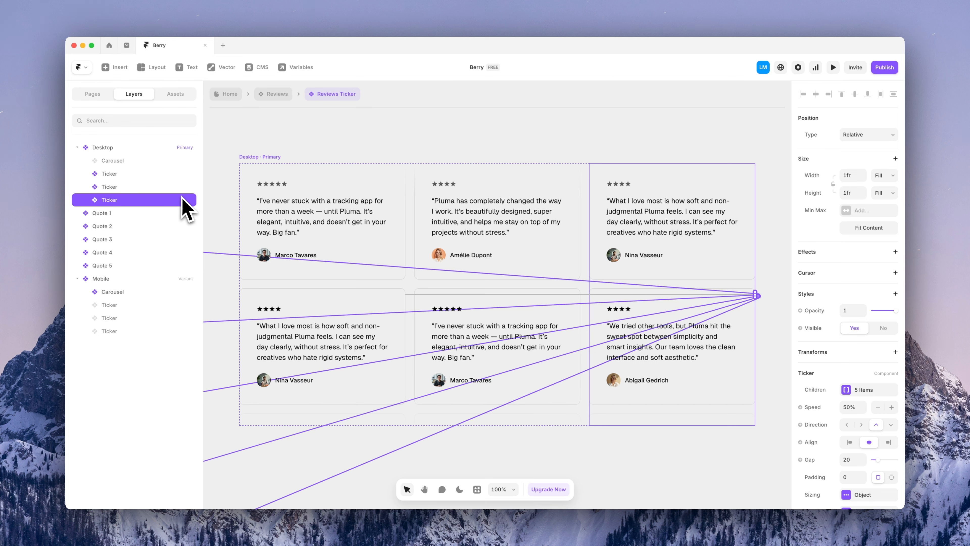
key(super+minus)
click(657, 288)
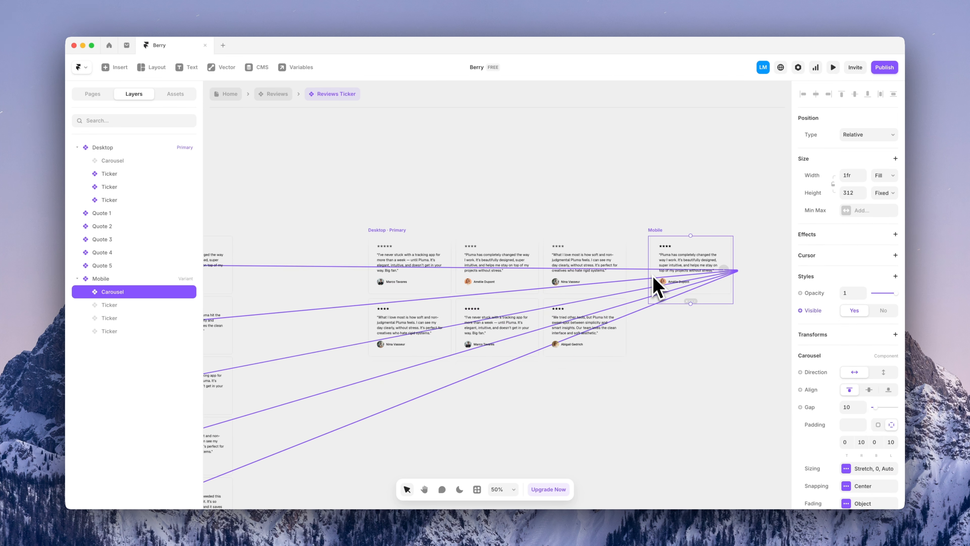
key(super+minus)
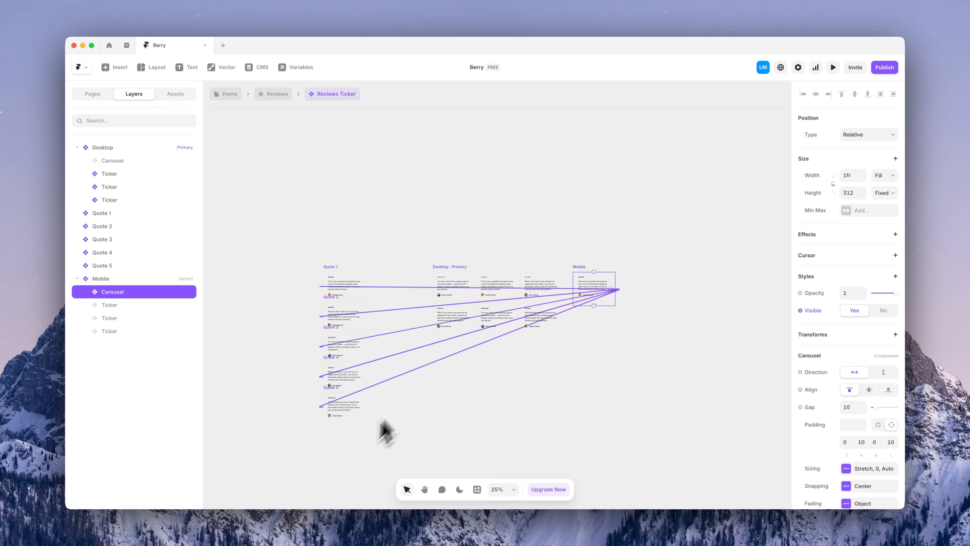
click(390, 462)
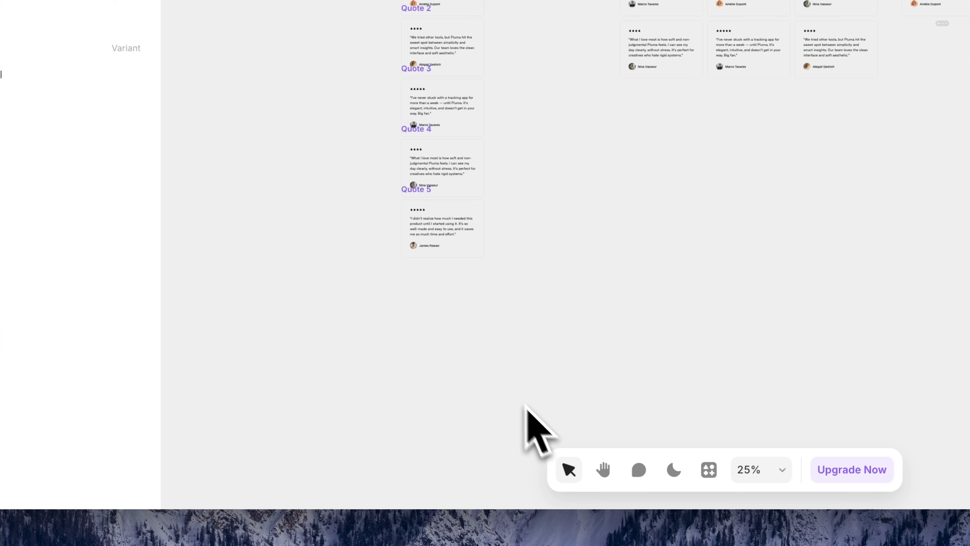
Duplicate the Quote 5 card just below itself to create Quote 6
click(441, 239)
drag(440, 237, 437, 296)
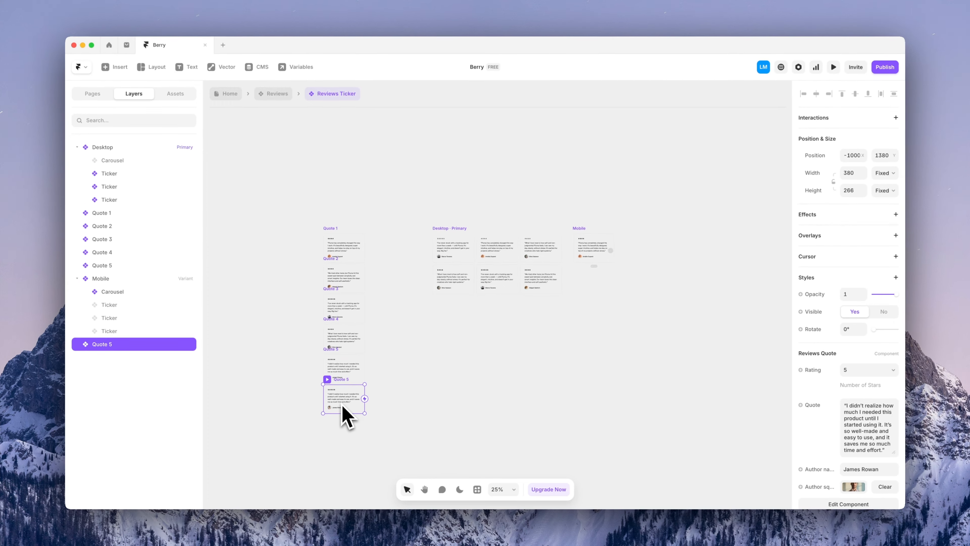
key(super+r)
key(Right)
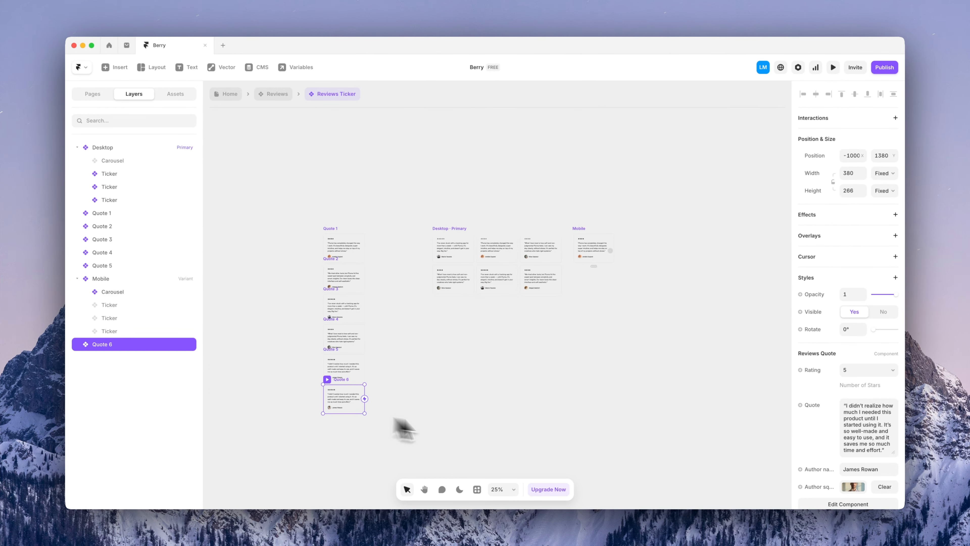
Give Quote 6 a 4-star rating, paste a new quote, and replace the author name
click(871, 370)
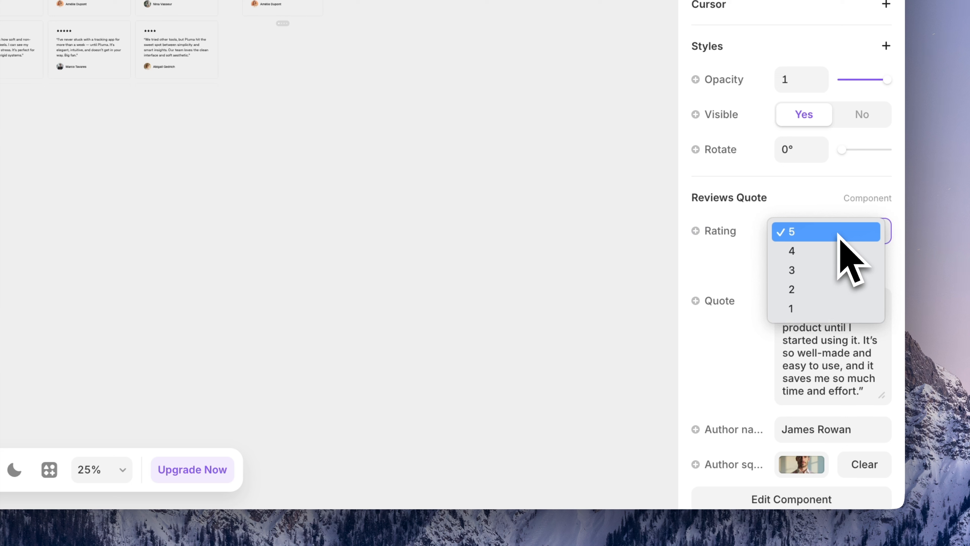
click(819, 251)
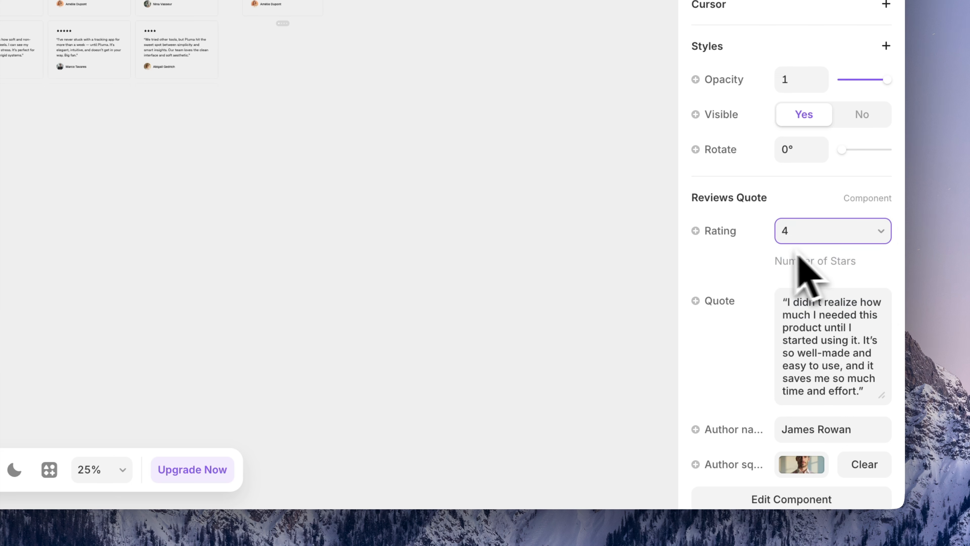
click(807, 347)
key(super+a)
key(super+v)
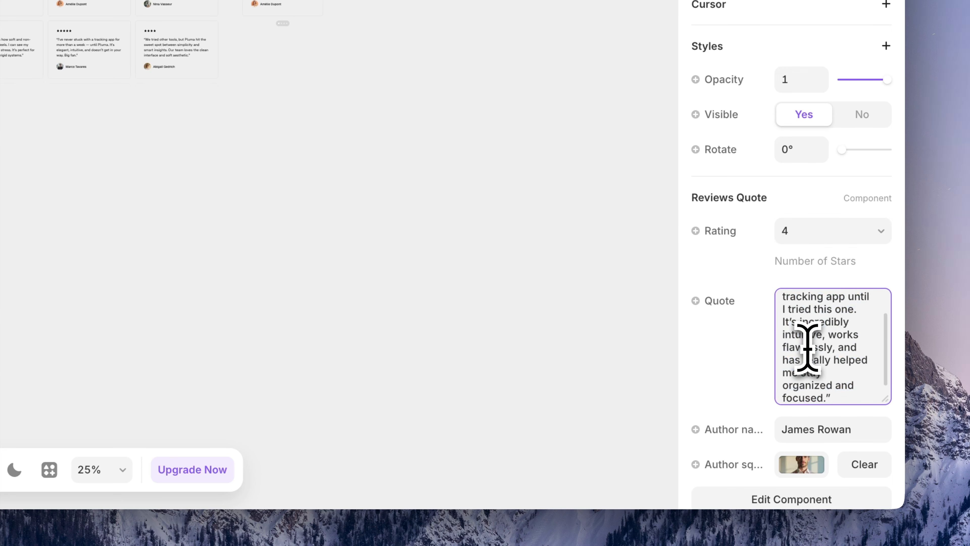
click(787, 434)
key(super+a)
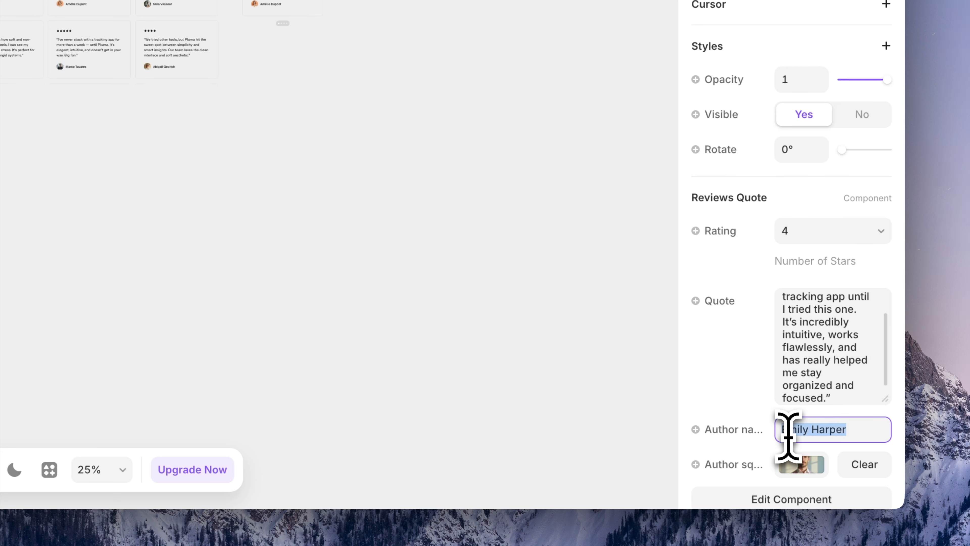
Upload customer.jpg as the Quote 6 author photo and set its alt text
scroll(806, 448, down, 3)
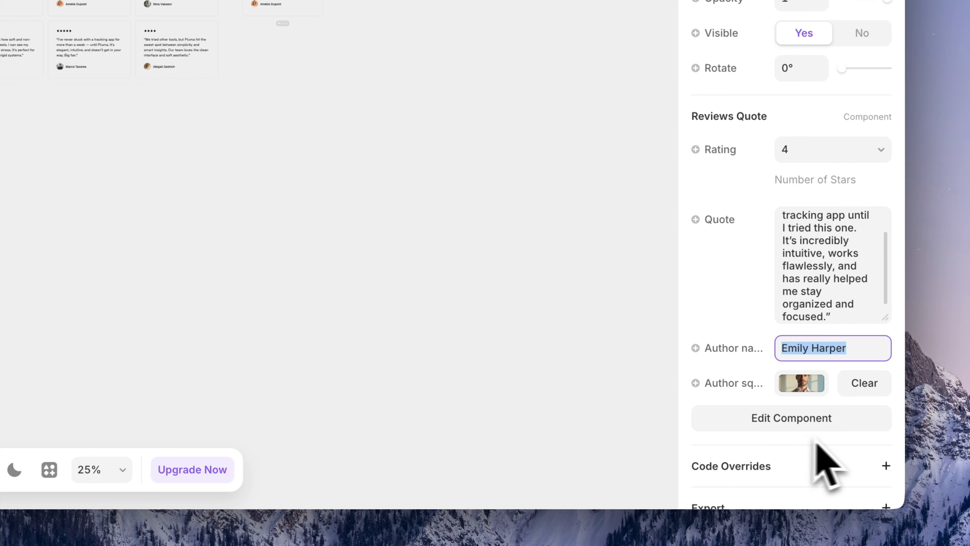
click(800, 388)
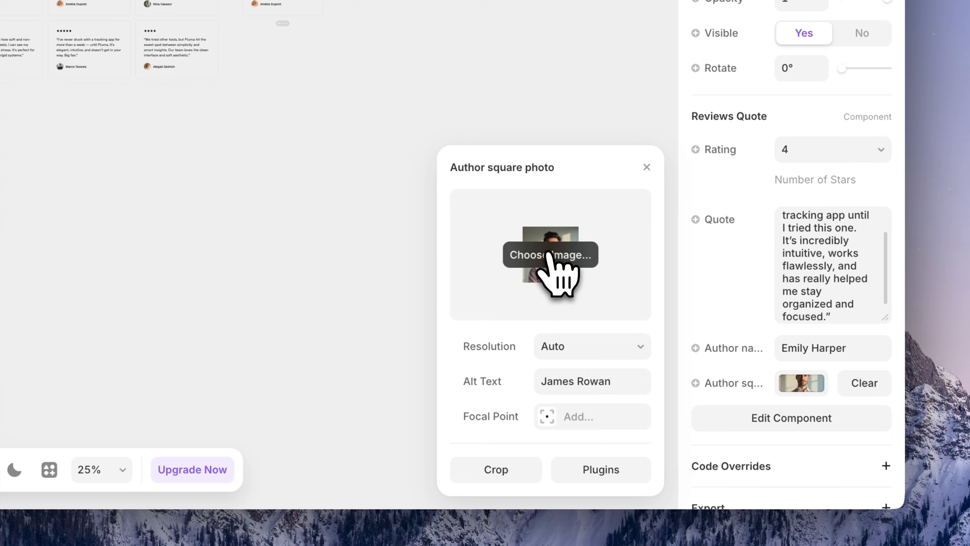
click(558, 260)
click(322, 128)
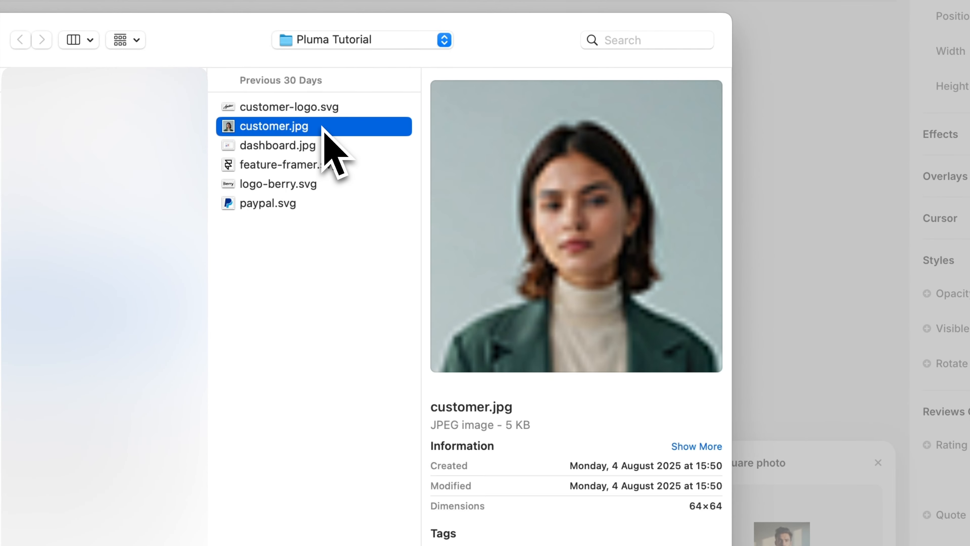
double_click(322, 127)
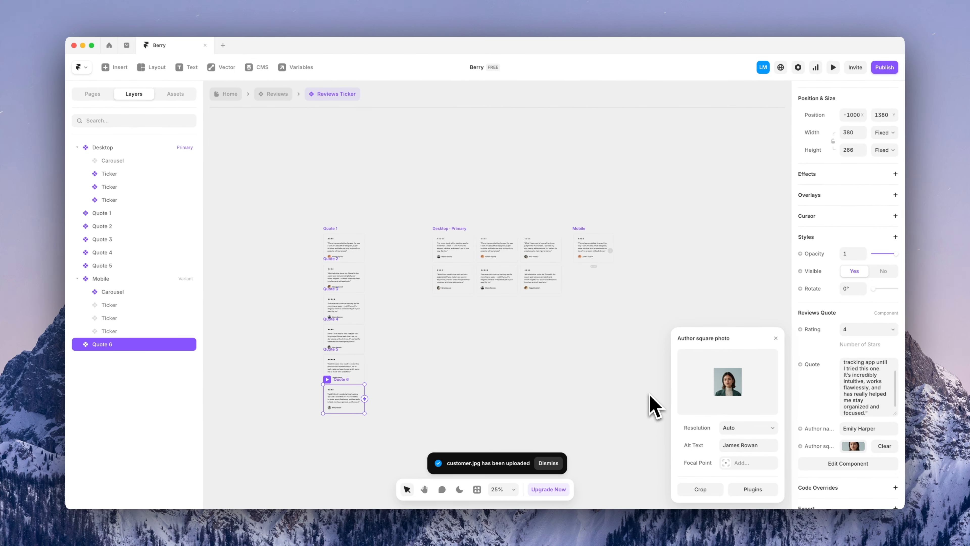
scroll(654, 405, down, 1)
scroll(322, 404, up, 5)
scroll(338, 376, up, 1)
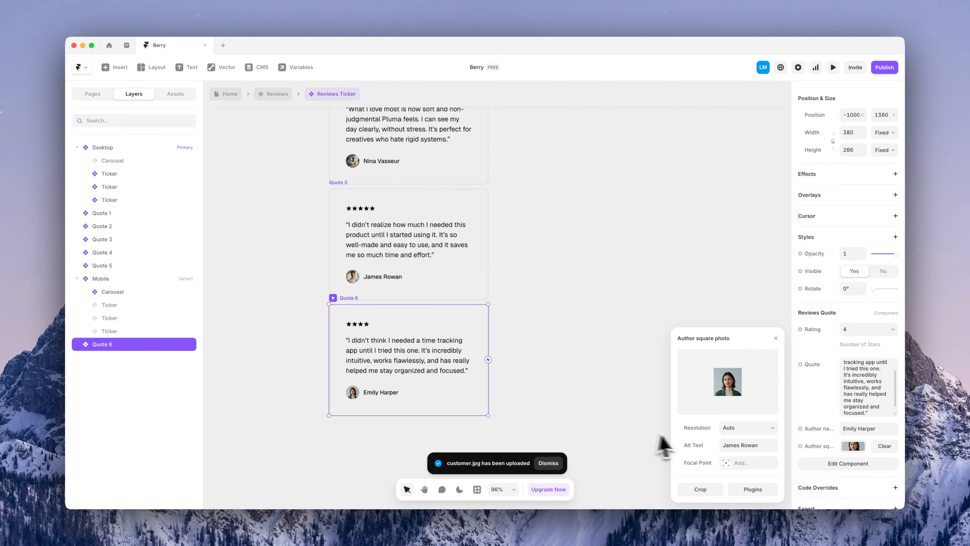
click(726, 446)
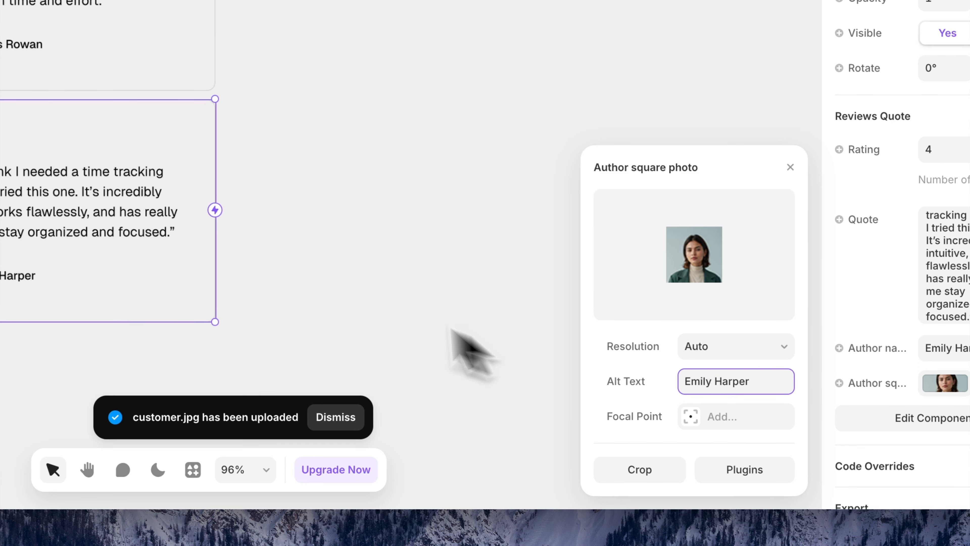
click(358, 234)
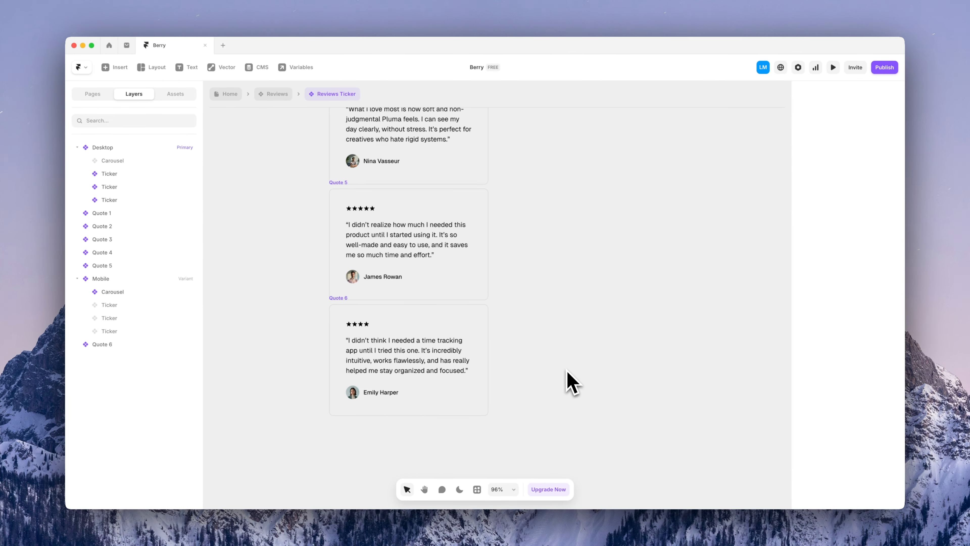
Connect Quote 6 to each of the three desktop review tickers
key(super+minus)
scroll(571, 382, up, 4)
scroll(571, 383, right, 4)
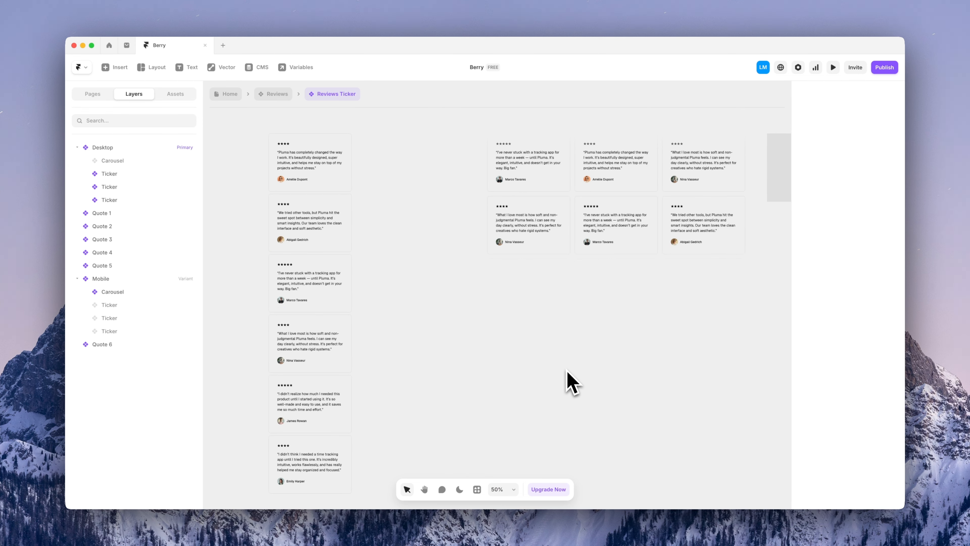
click(557, 253)
scroll(616, 330, down, 2)
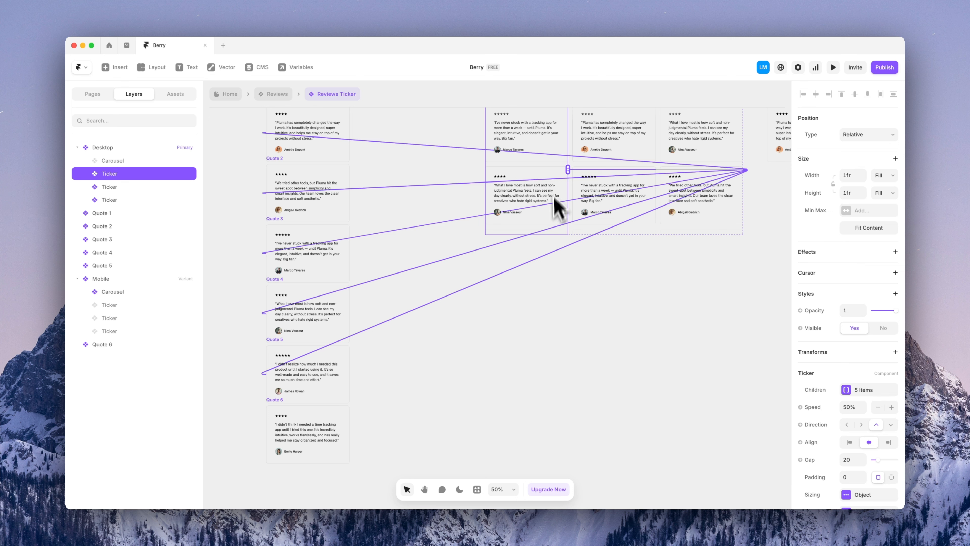
drag(568, 169, 345, 462)
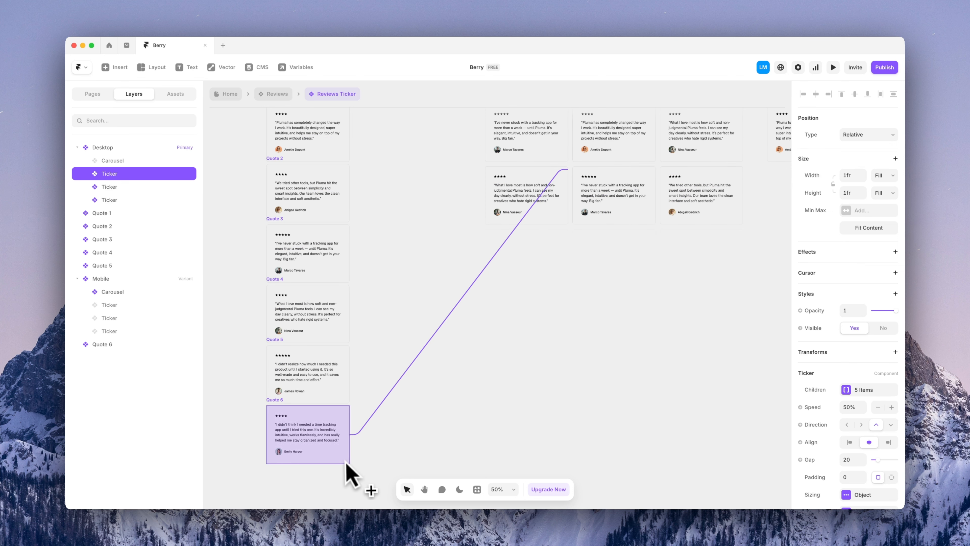
click(644, 149)
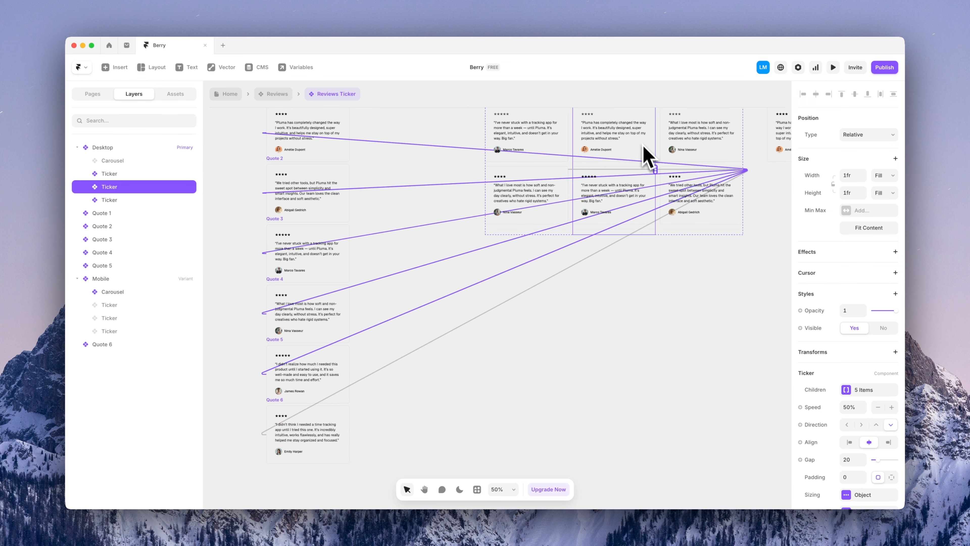
drag(656, 170, 350, 463)
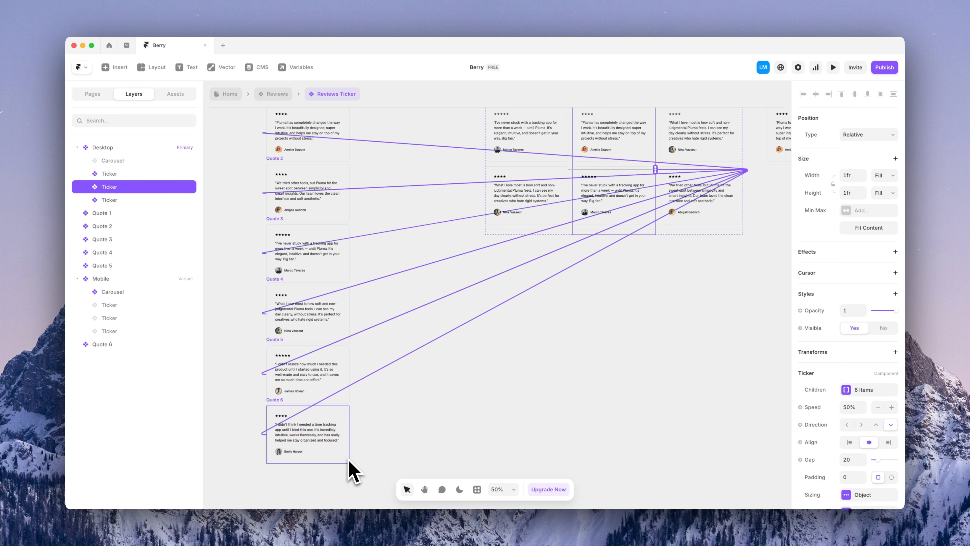
click(730, 220)
drag(743, 171, 346, 454)
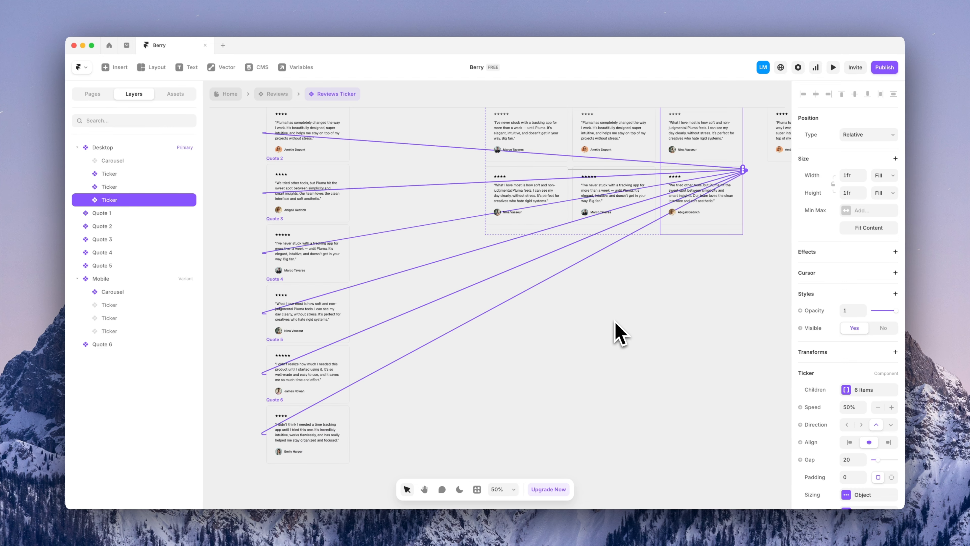
click(630, 327)
Make the Desktop carousel visible and add Quote 6 to it
scroll(650, 333, up, 3)
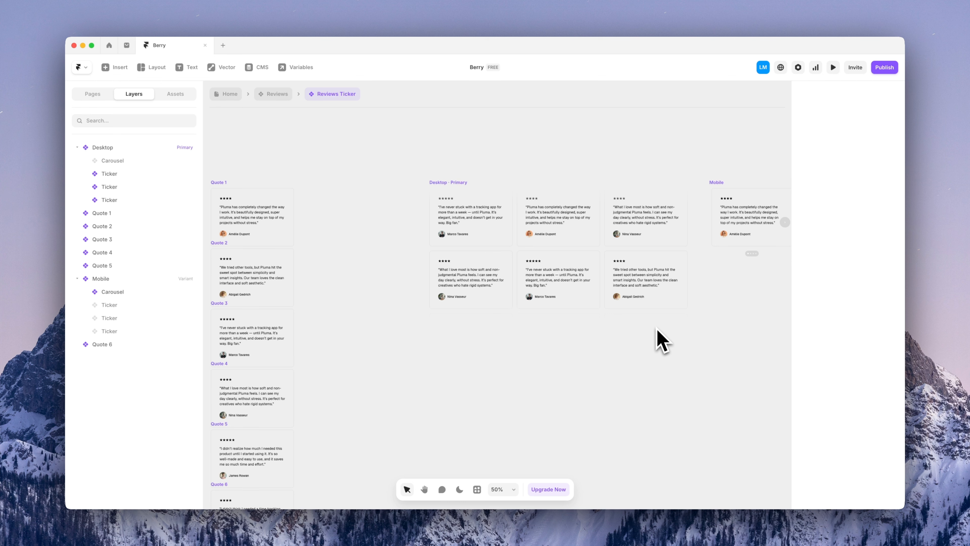
scroll(662, 340, right, 3)
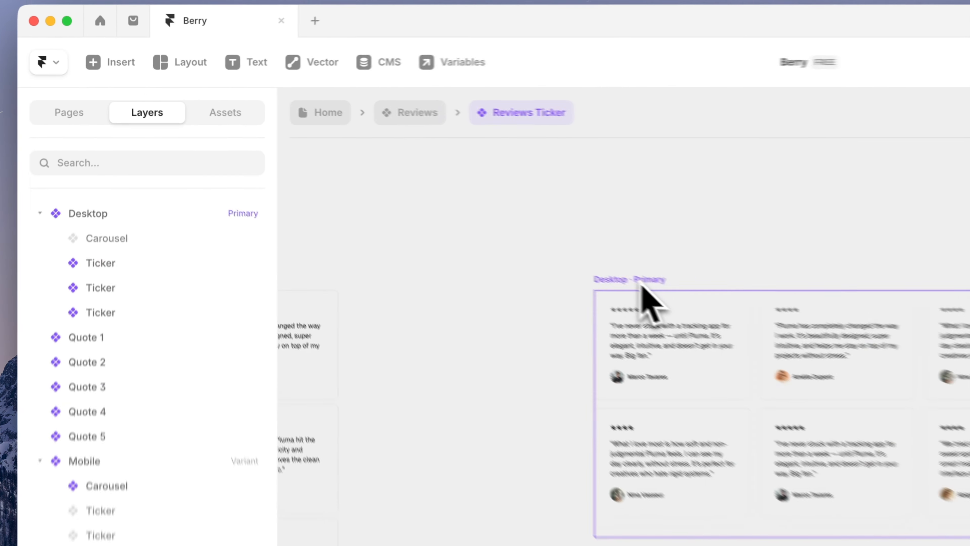
click(392, 184)
click(174, 222)
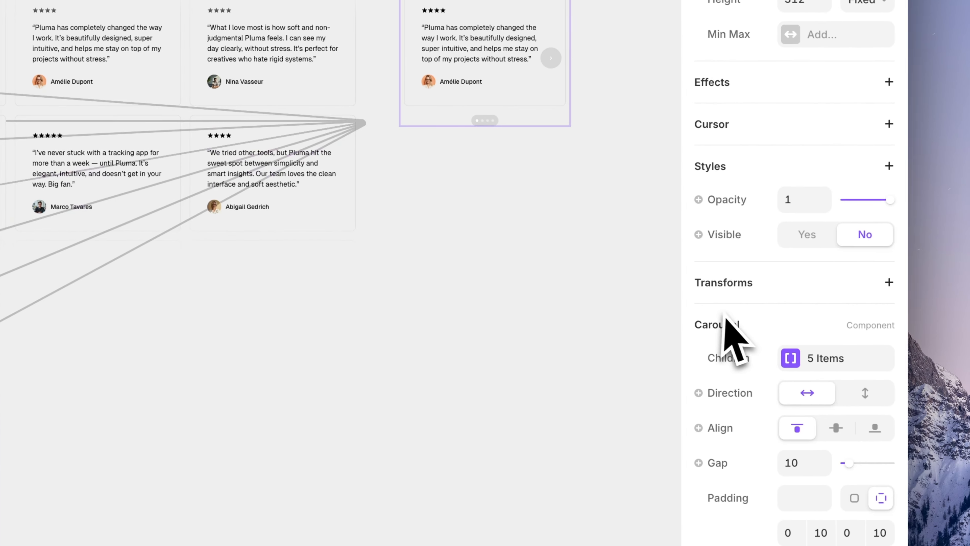
click(784, 237)
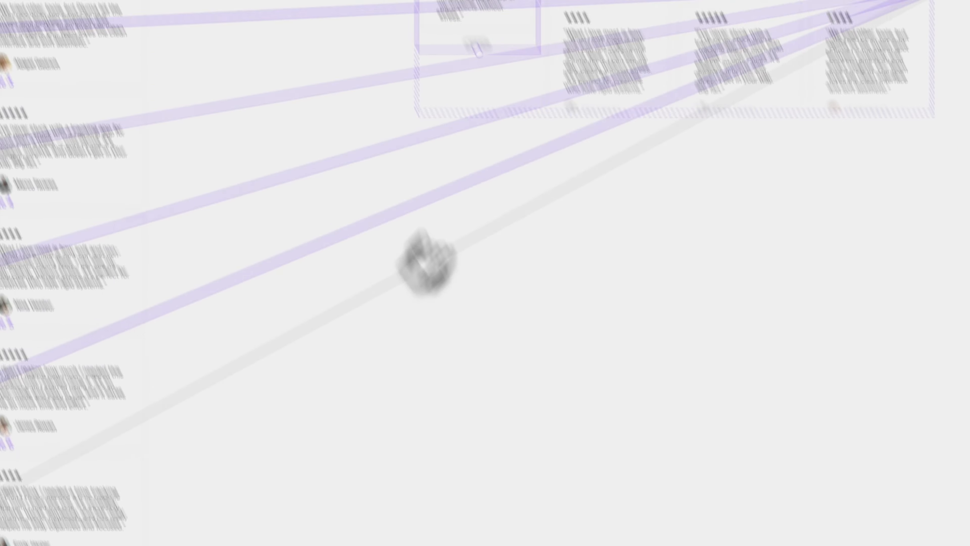
drag(572, 111, 279, 354)
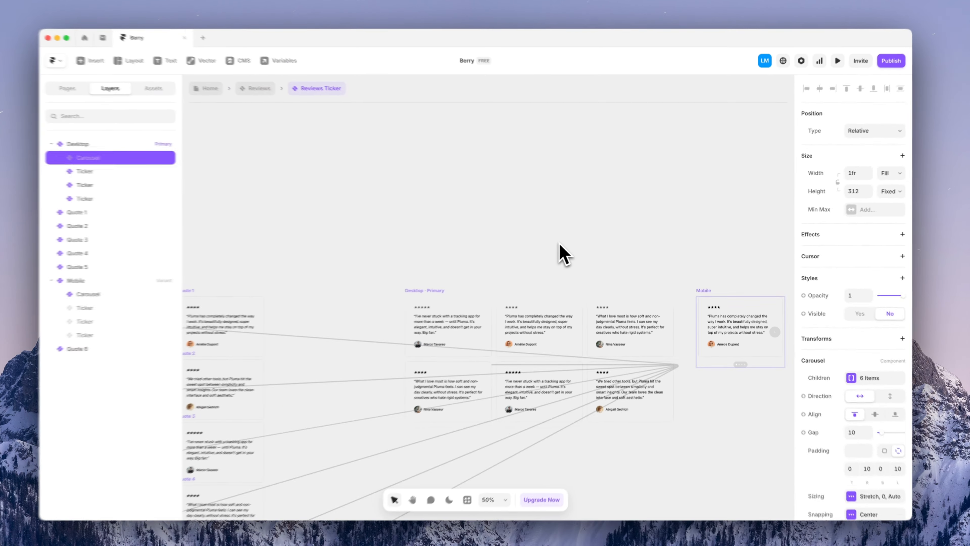
click(423, 280)
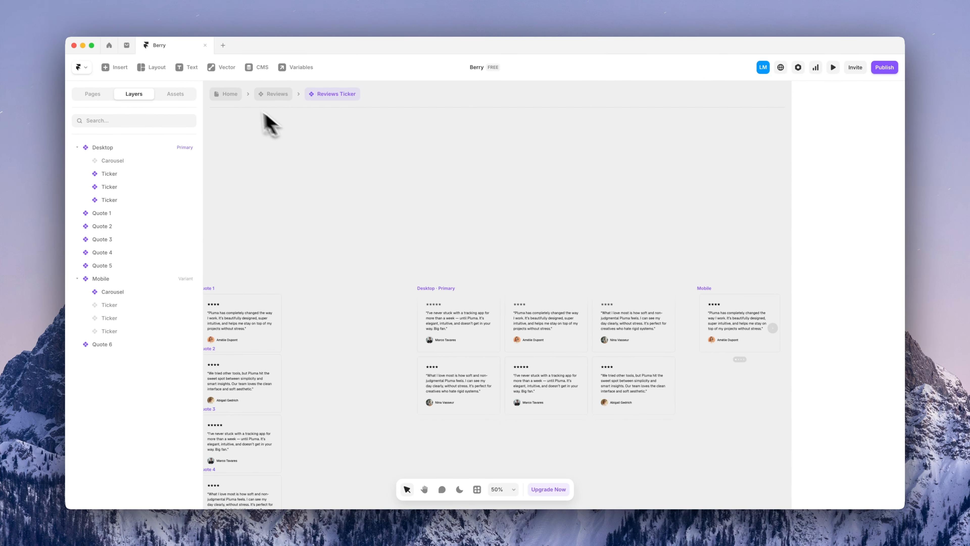
Preview the Home page and scroll down to the reviews showing the new 4-star review
click(231, 96)
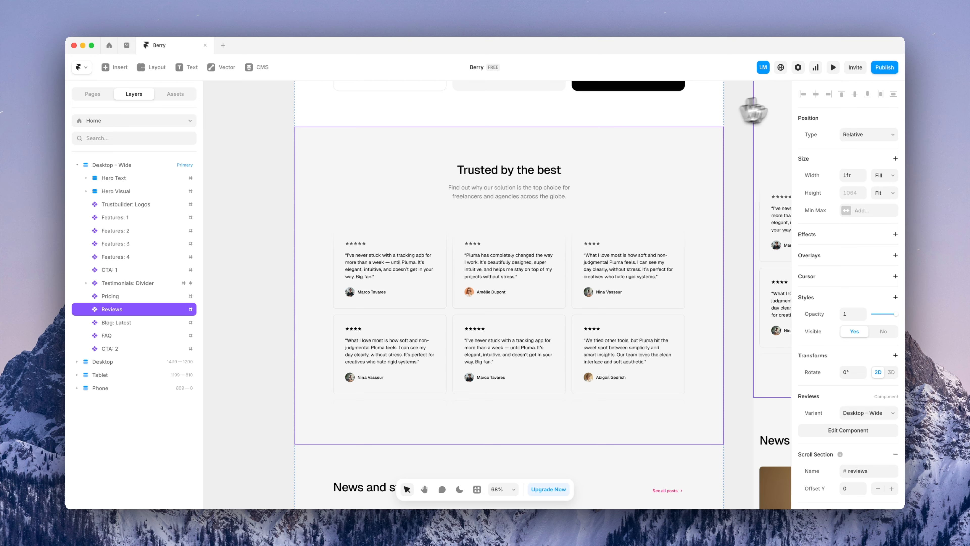
click(830, 73)
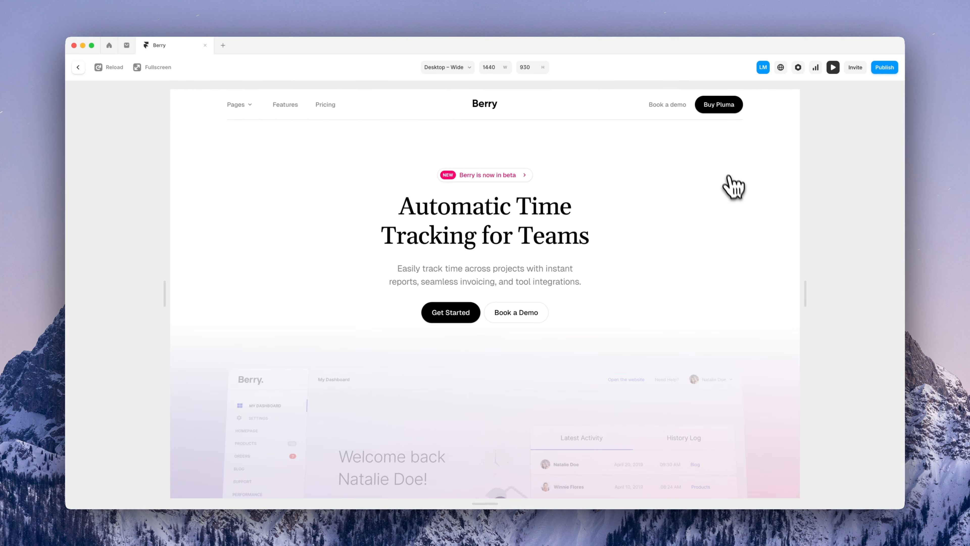
scroll(739, 195, down, 10)
scroll(745, 204, down, 20)
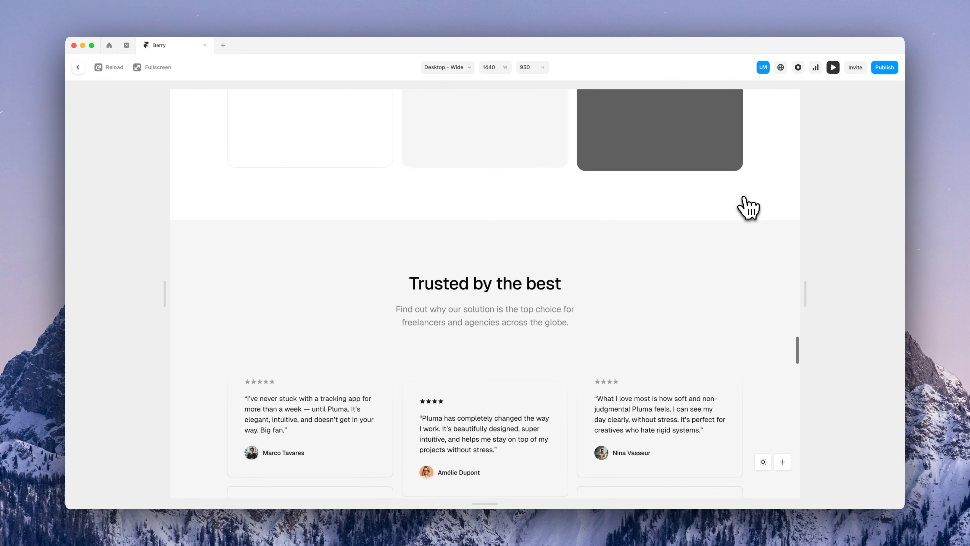
scroll(749, 208, down, 3)
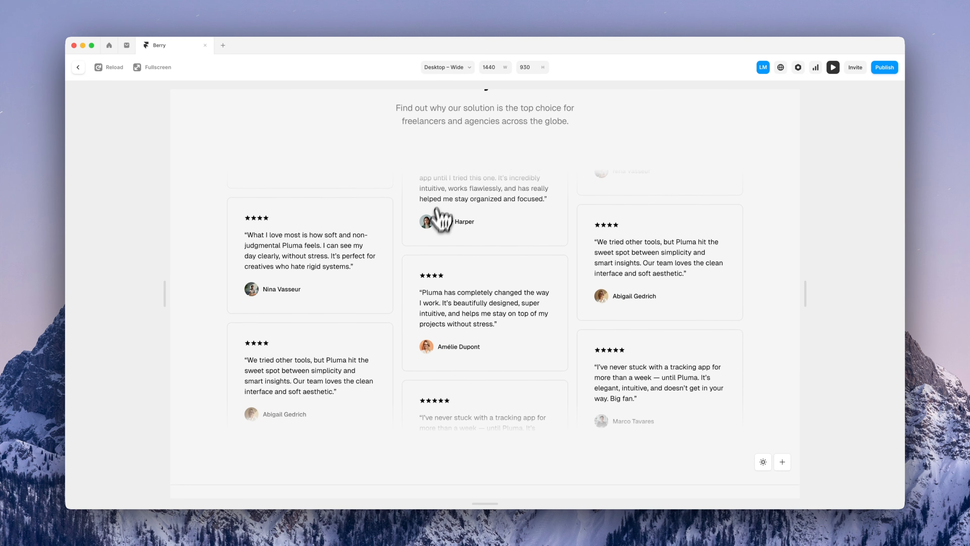
Switch the preview to Phone size and advance the testimonial carousel to the next review
click(444, 67)
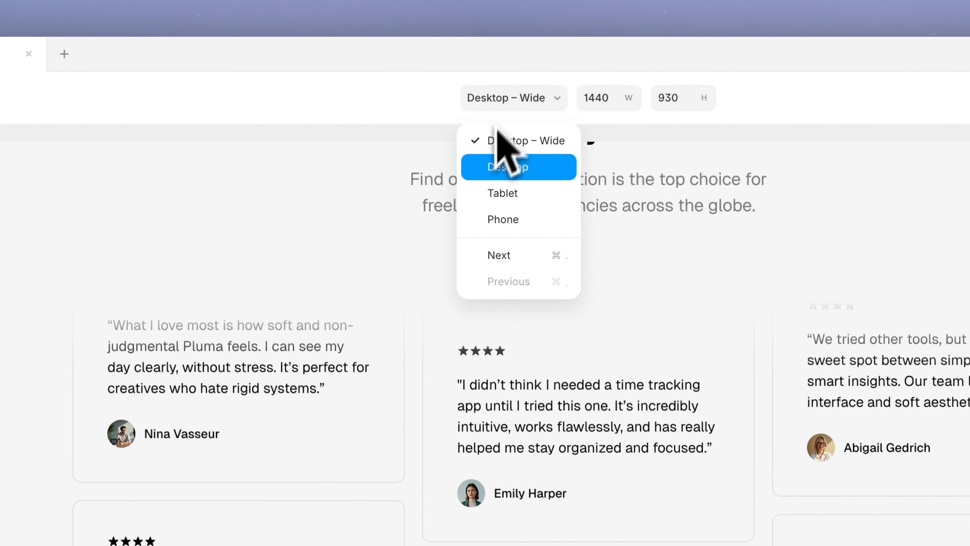
click(503, 219)
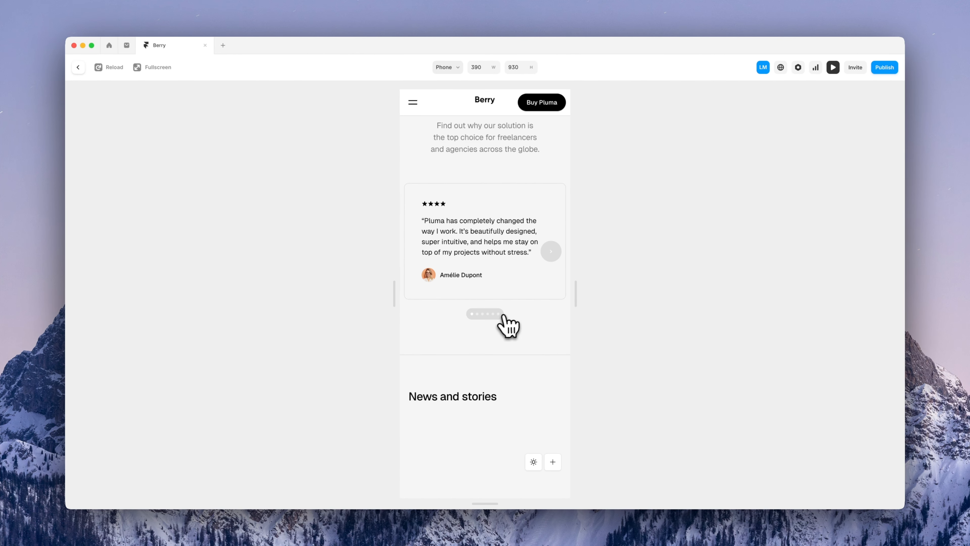
click(499, 315)
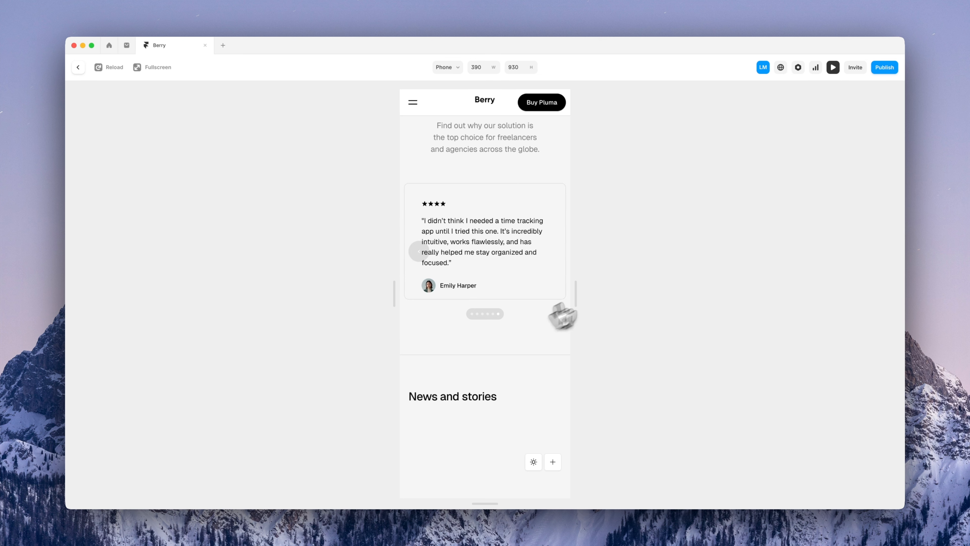
Exit the preview, deselect the Reviews section, and select the 'You ask questions' FAQ section below
click(78, 68)
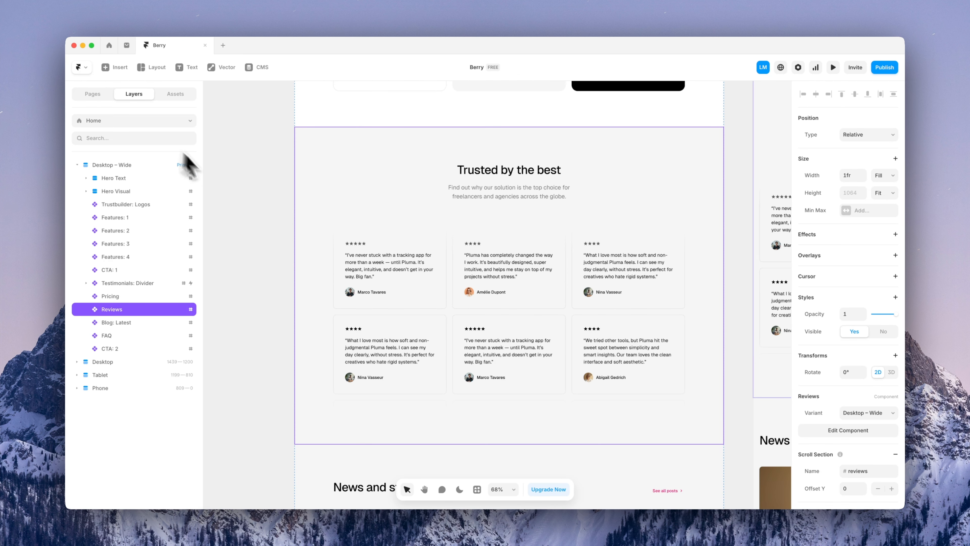
click(241, 187)
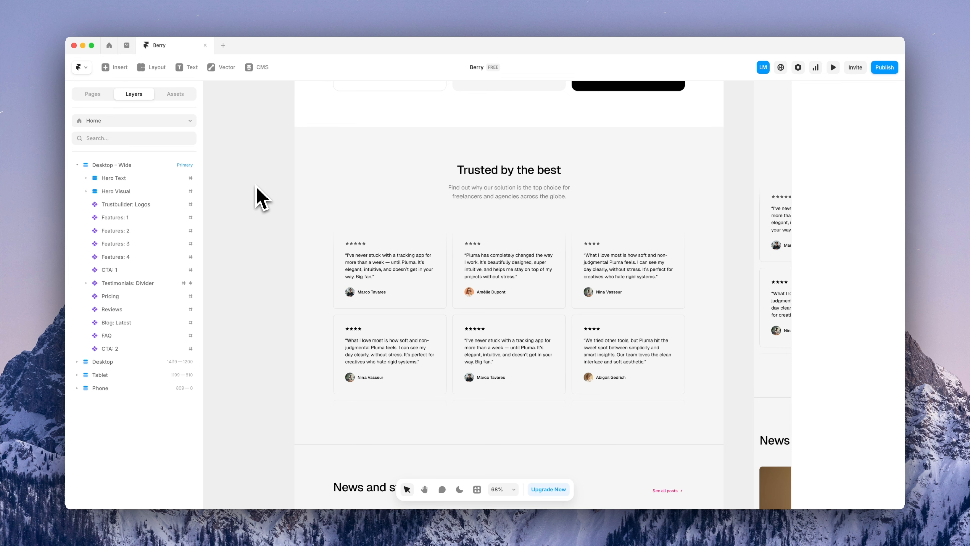
scroll(261, 197, down, 1)
scroll(257, 188, down, 10)
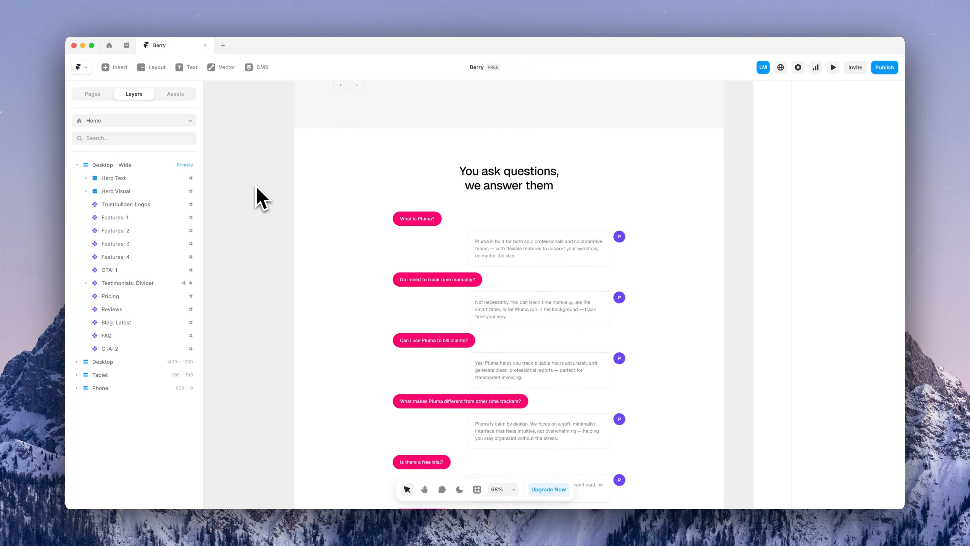
click(449, 196)
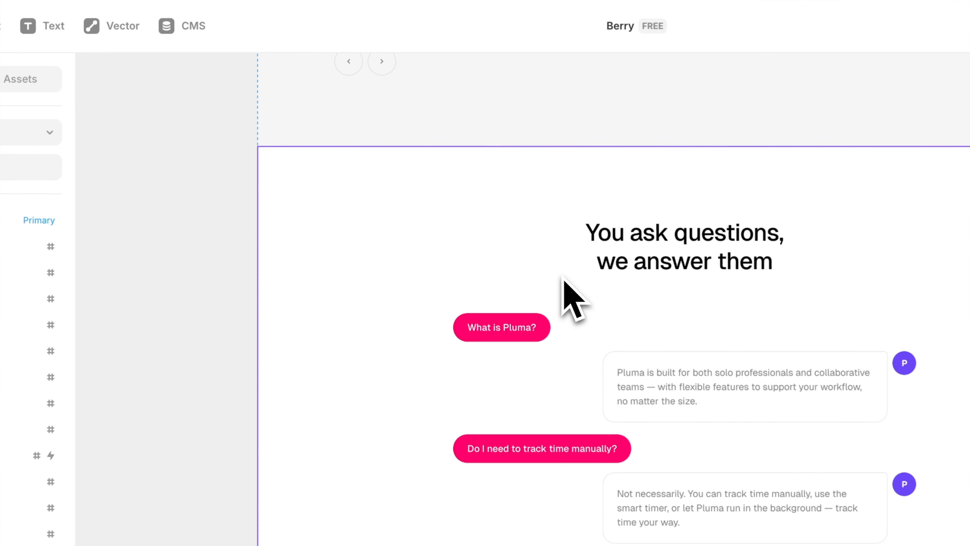
Open the FAQ component, select the last 'Is there a free trial?' item and duplicate it with Cmd+D
double_click(448, 195)
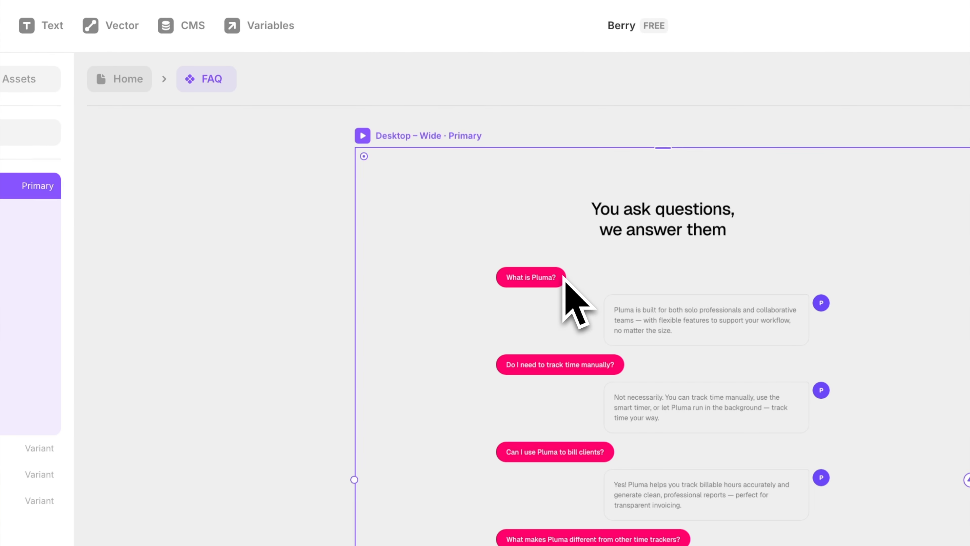
key(super+equal)
key(super+equal)
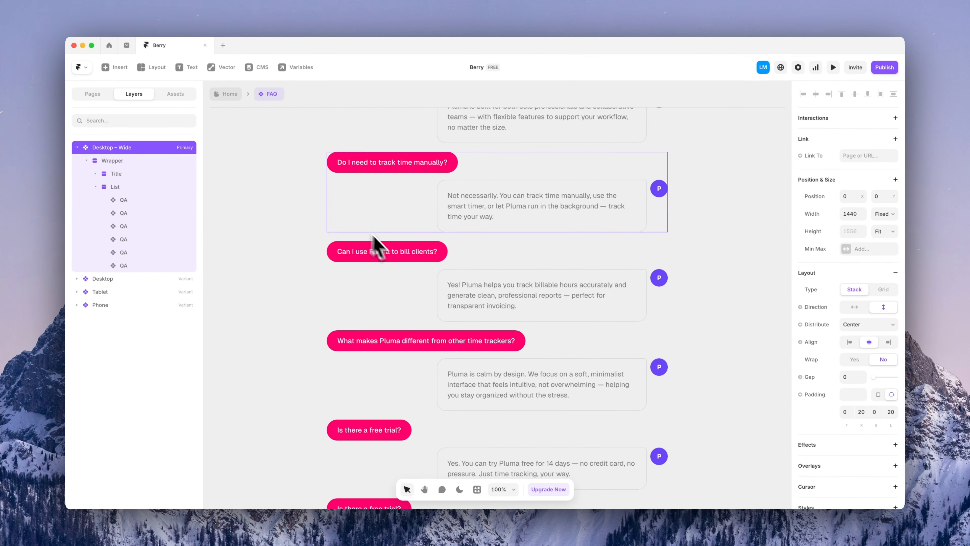
click(458, 394)
scroll(395, 252, down, 4)
click(372, 317)
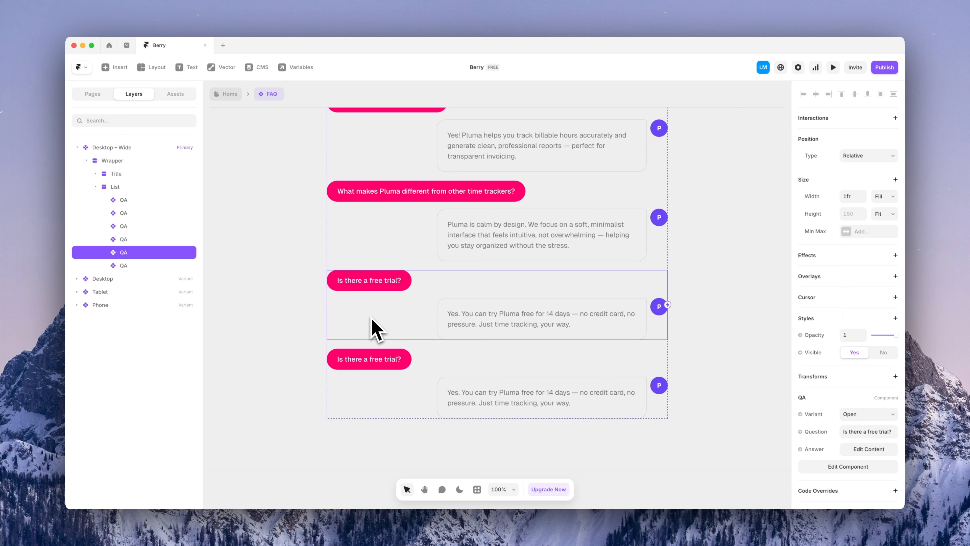
scroll(371, 317, down, 3)
click(370, 284)
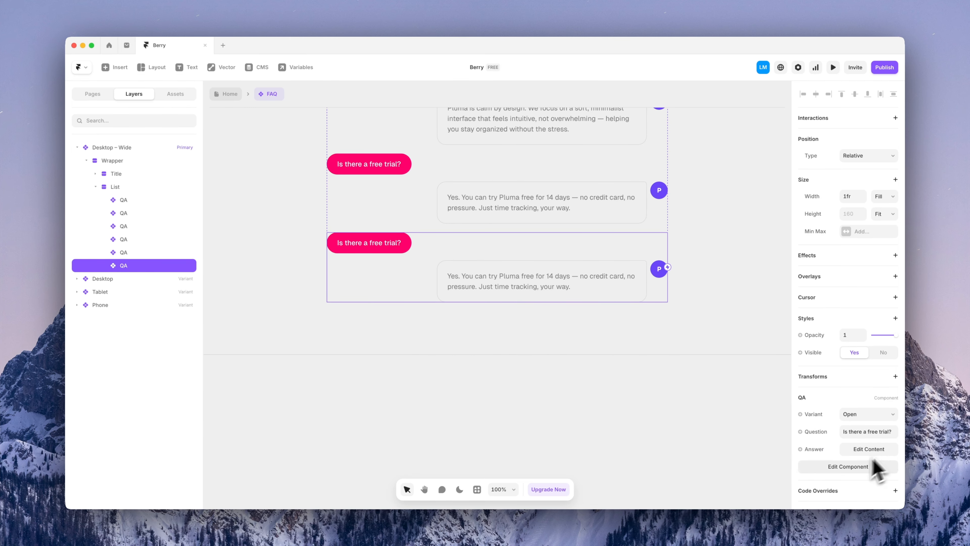
scroll(688, 417, down, 1)
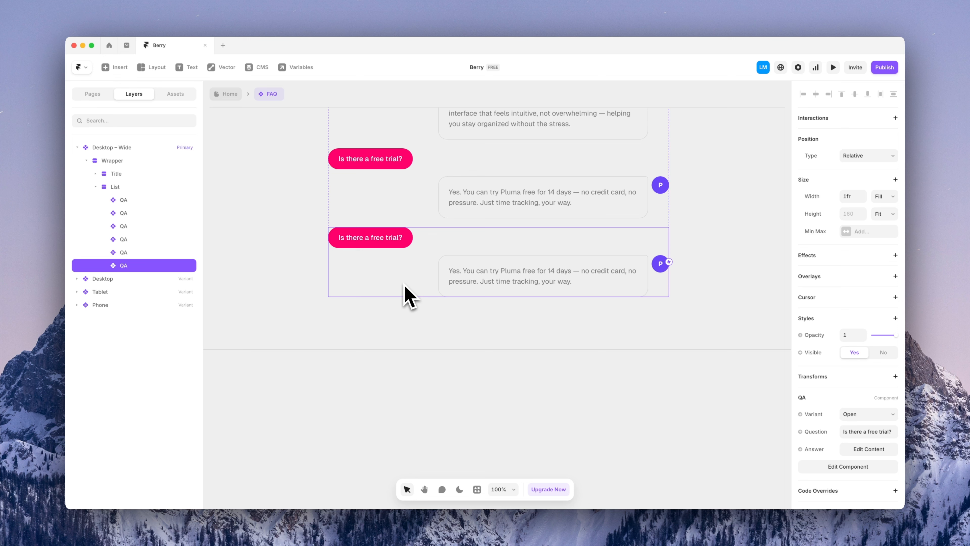
key(super+d)
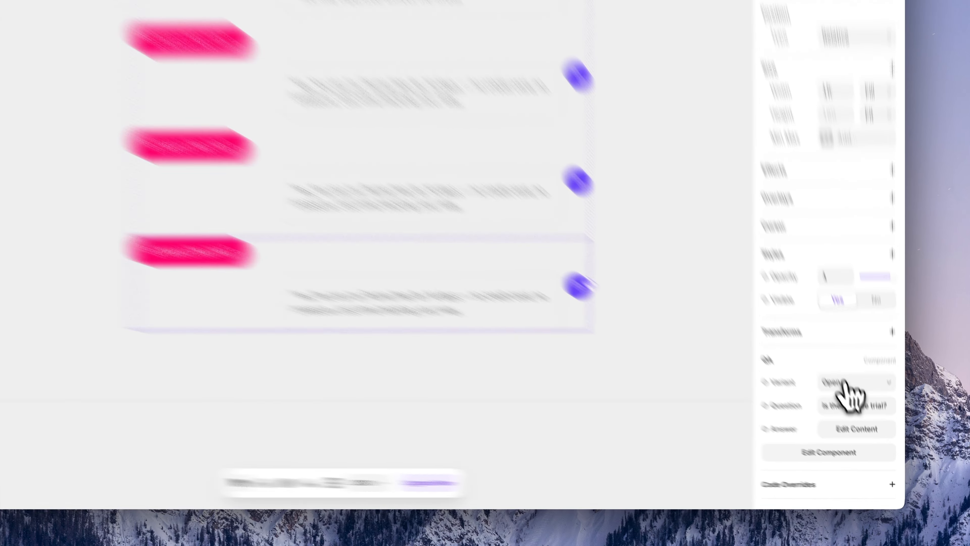
Switch the new FAQ item's variant to Closed and then back to Open
click(861, 414)
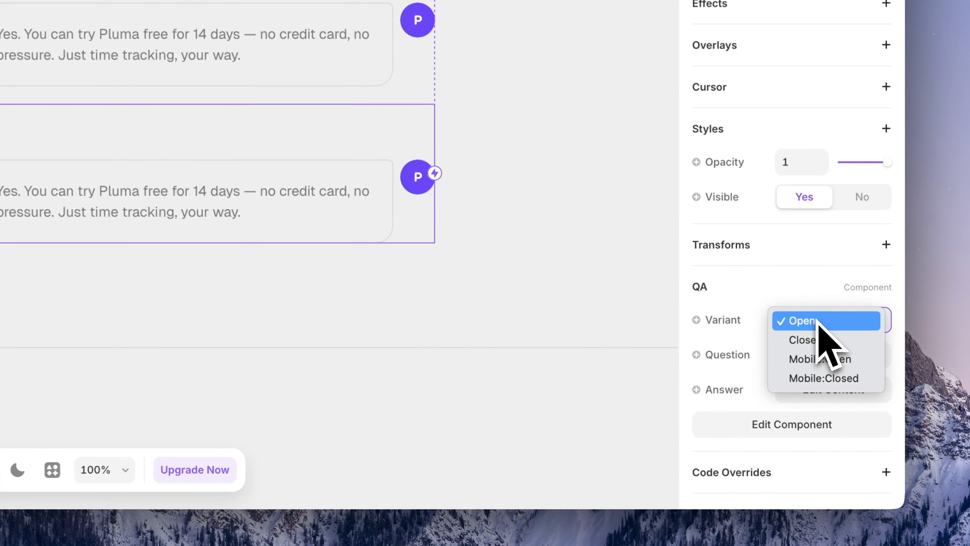
click(818, 339)
click(819, 320)
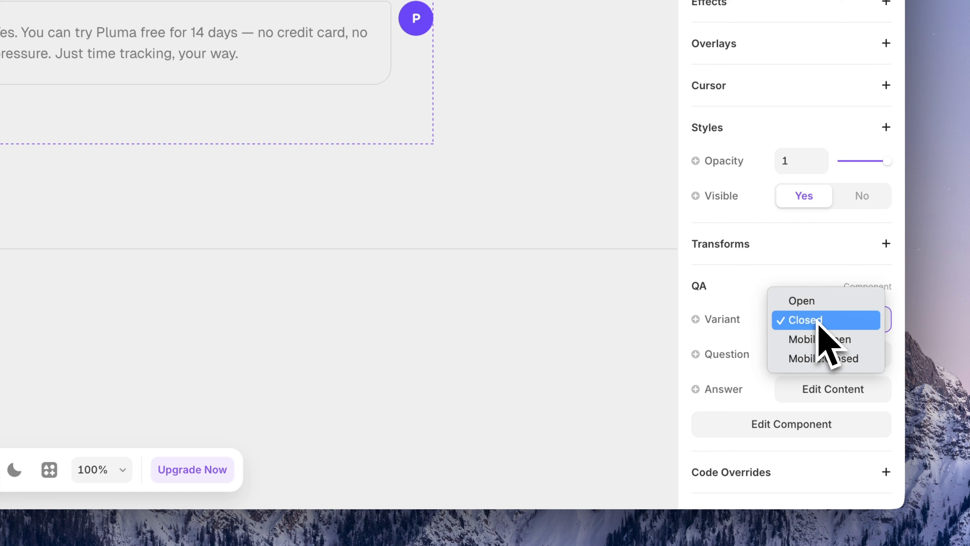
click(821, 302)
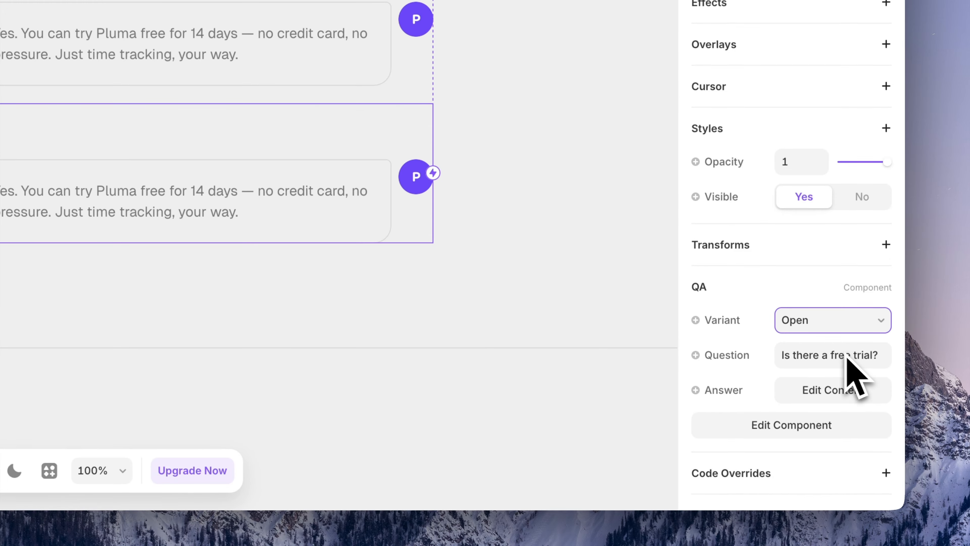
Set the question to 'What platforms is this app compatible with?' and paste the platform-compatibility answer
click(835, 354)
text(What platforms is this app compatible with?)
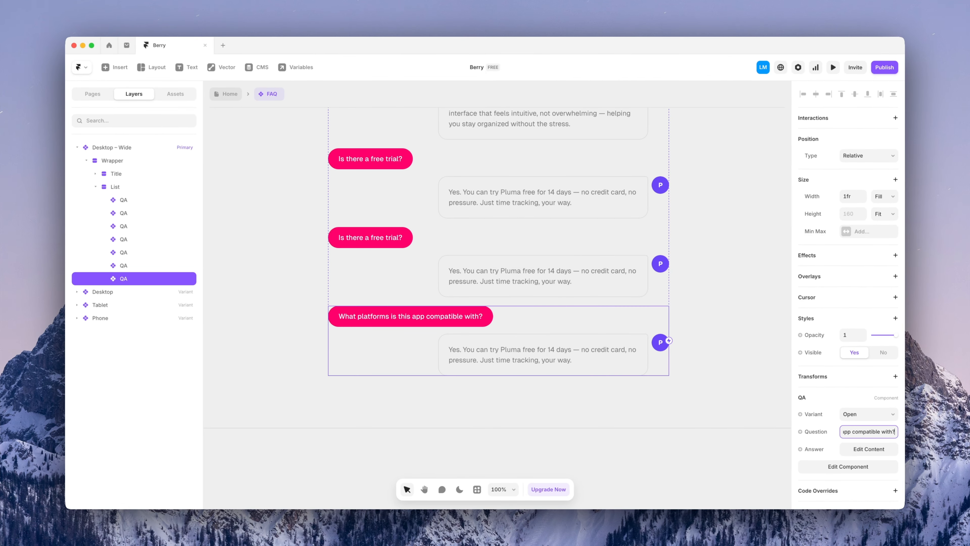
click(860, 450)
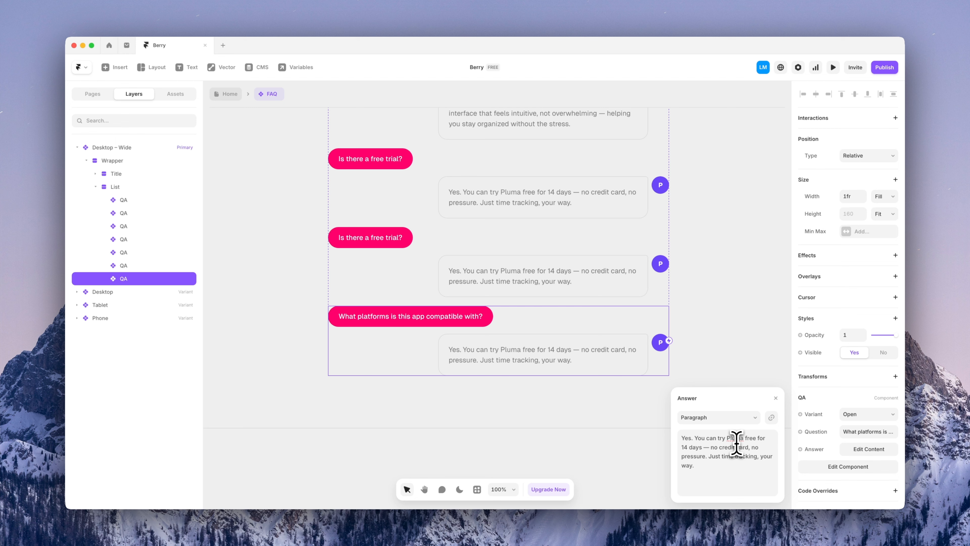
key(super+a)
text(Our app is compatible with iOS, Android, and all modern web browsers — so you can use it on desktop or mobile, anytime, anywhere.)
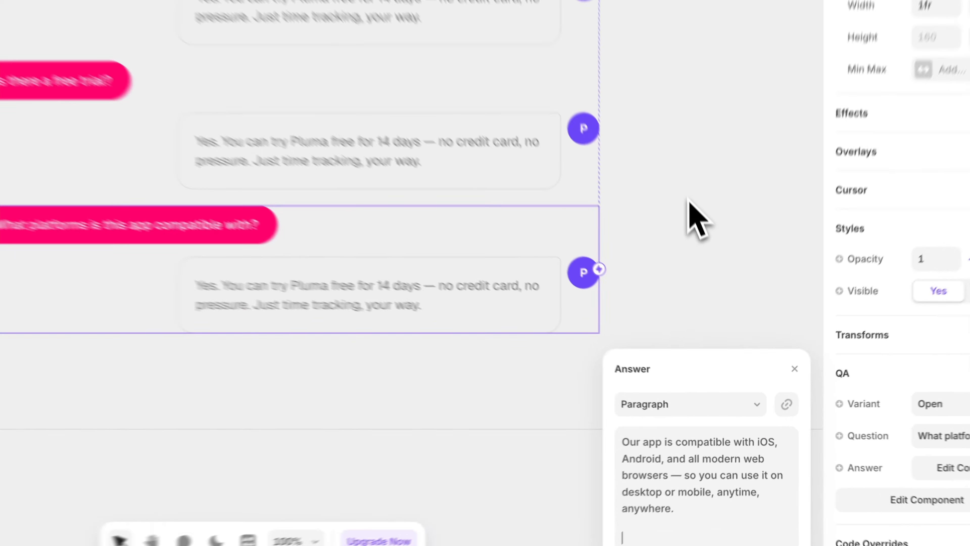
click(684, 325)
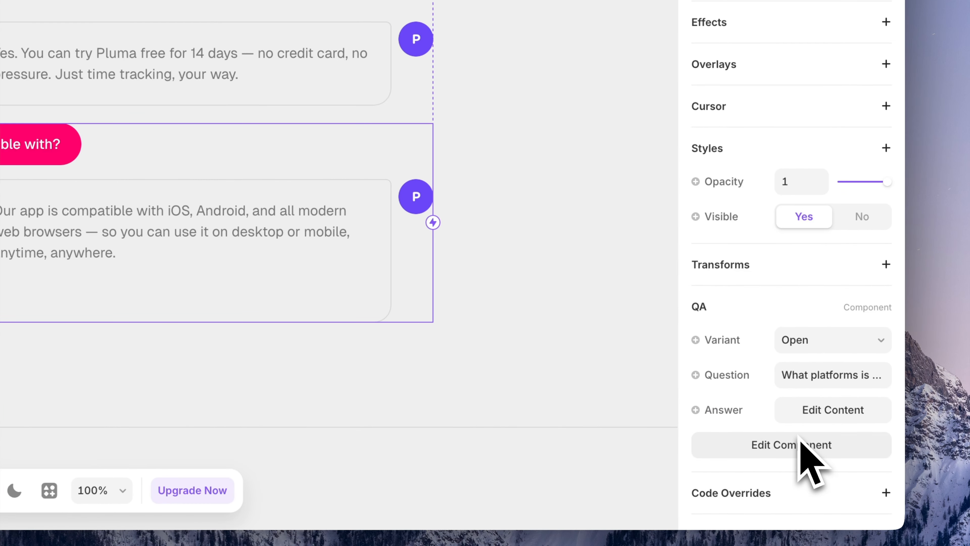
Open the QA component, inspect the avatar's Image settings, then go back to the Home page
click(727, 441)
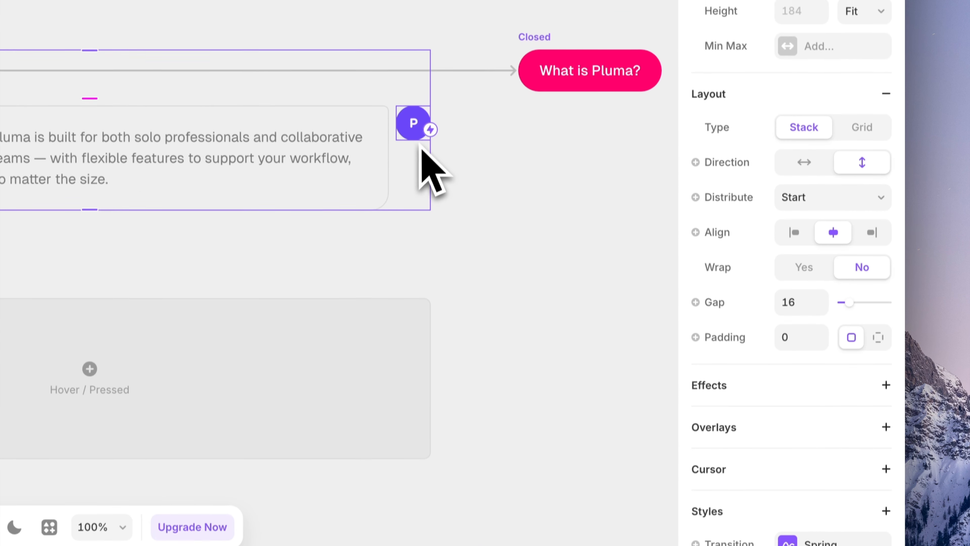
click(414, 132)
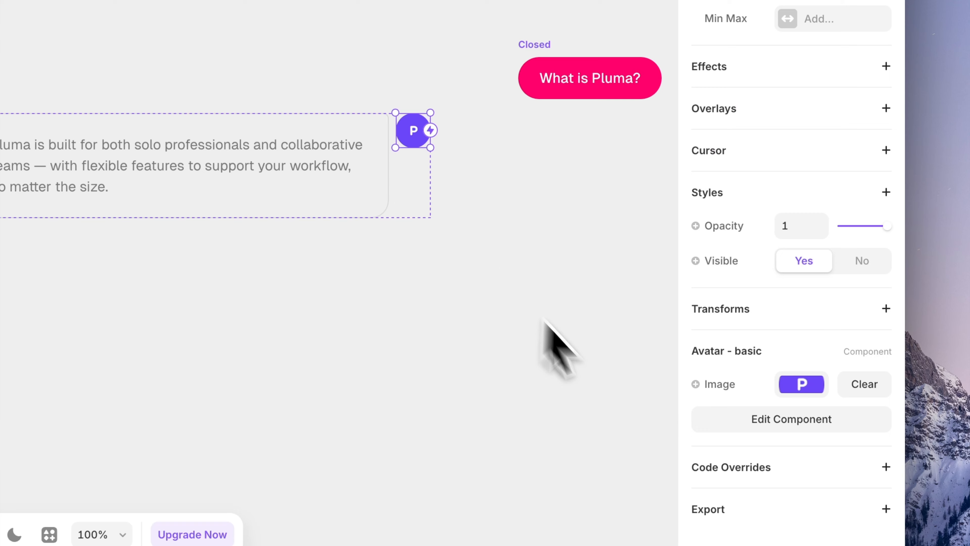
click(801, 384)
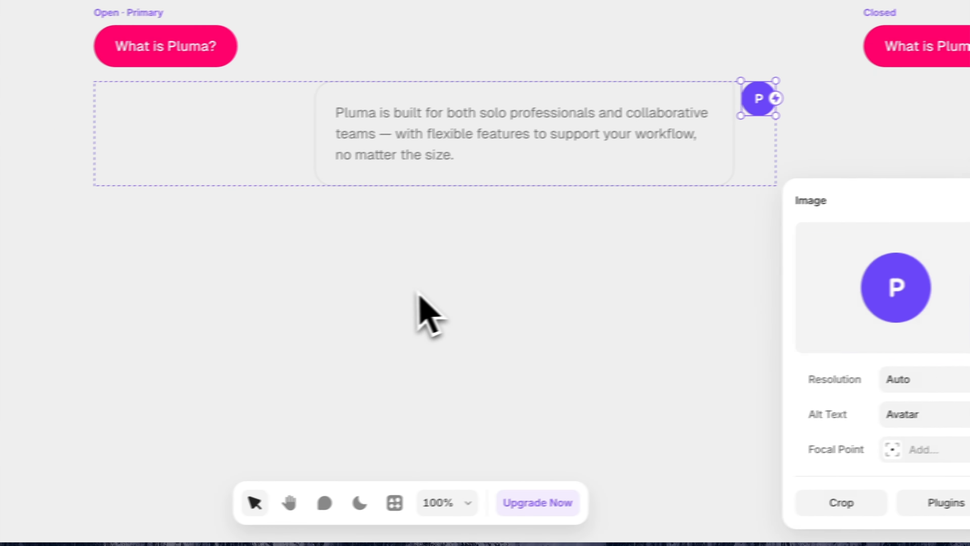
click(418, 294)
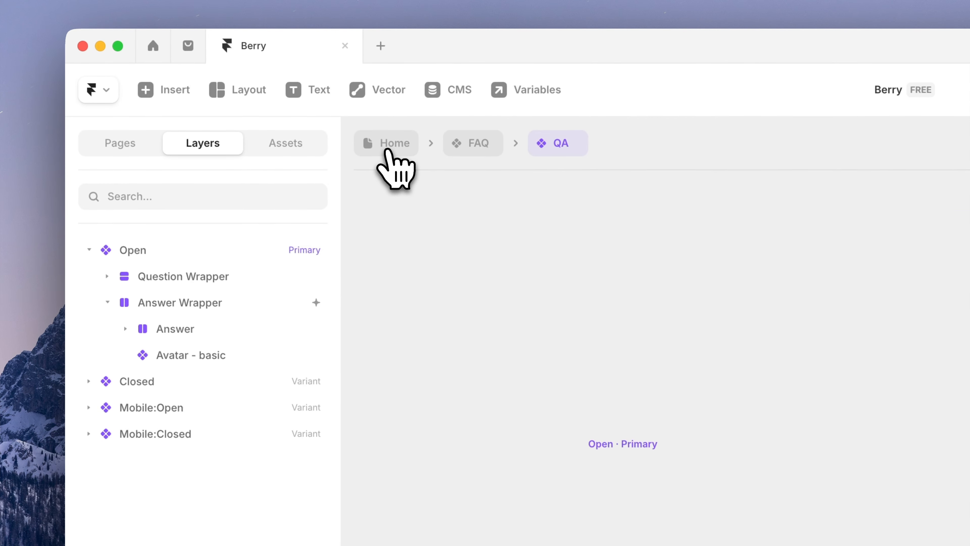
click(389, 153)
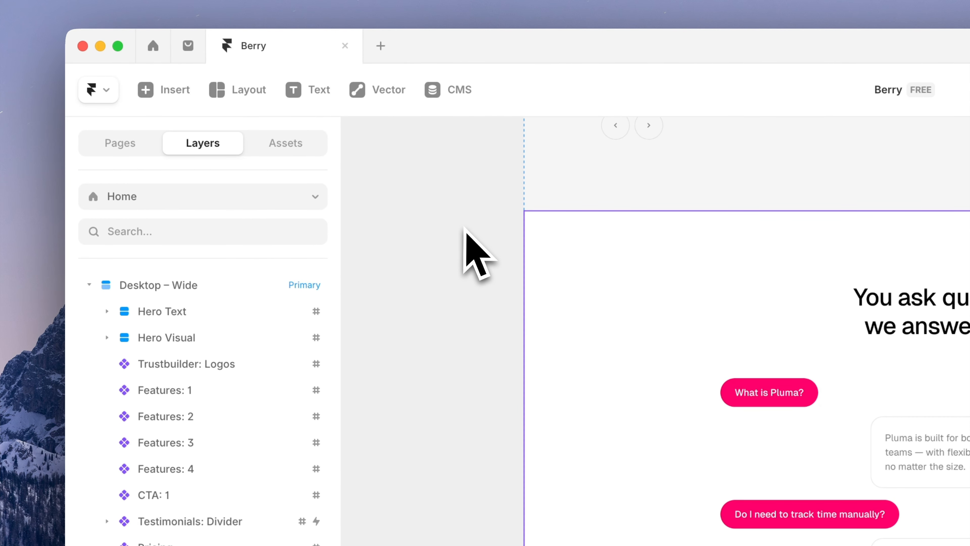
Switch to the /integrations page and look over its Marketing and Management integration grids
click(290, 195)
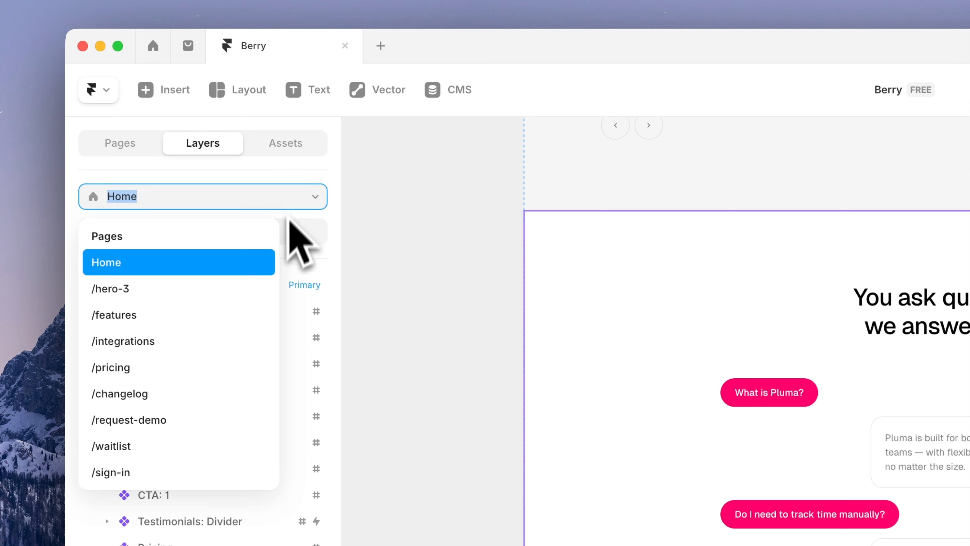
click(256, 345)
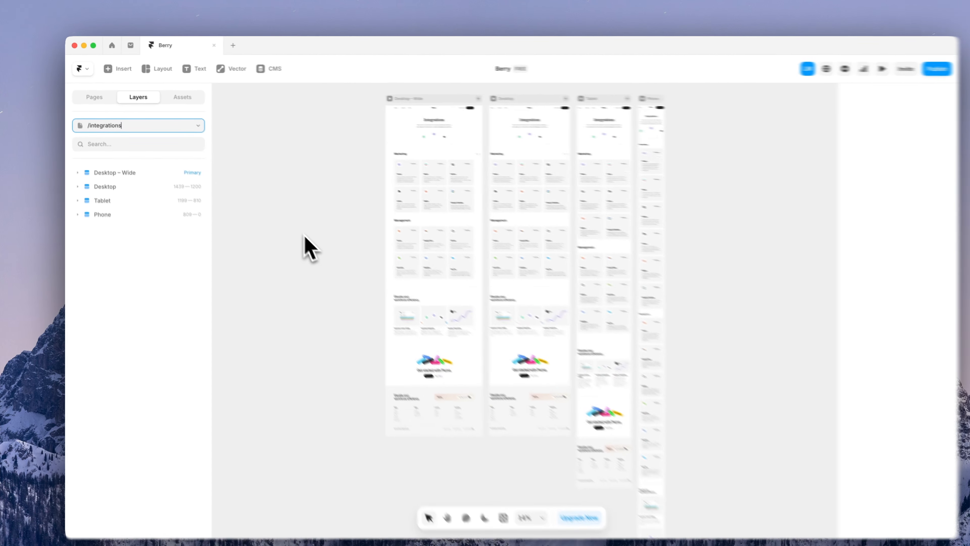
scroll(376, 143, up, 10)
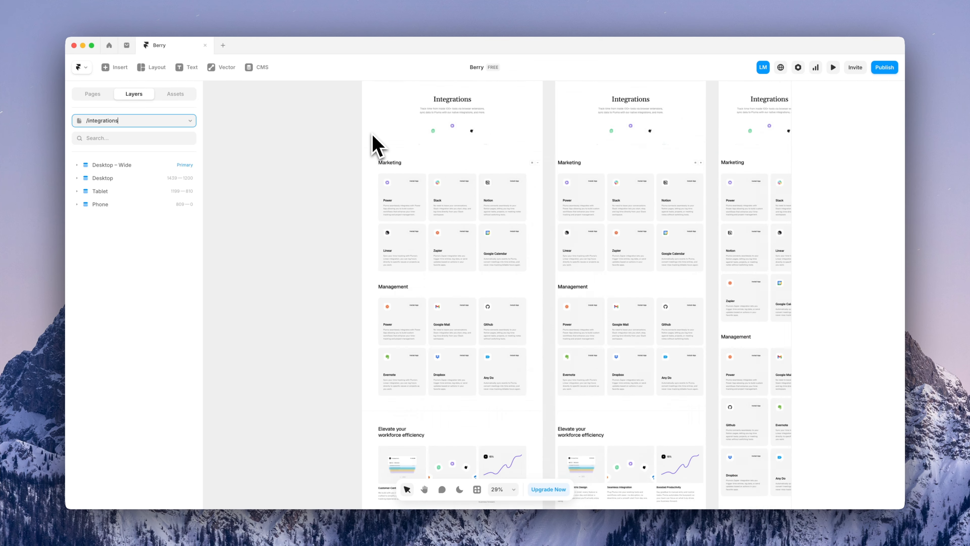
scroll(477, 222, down, 6)
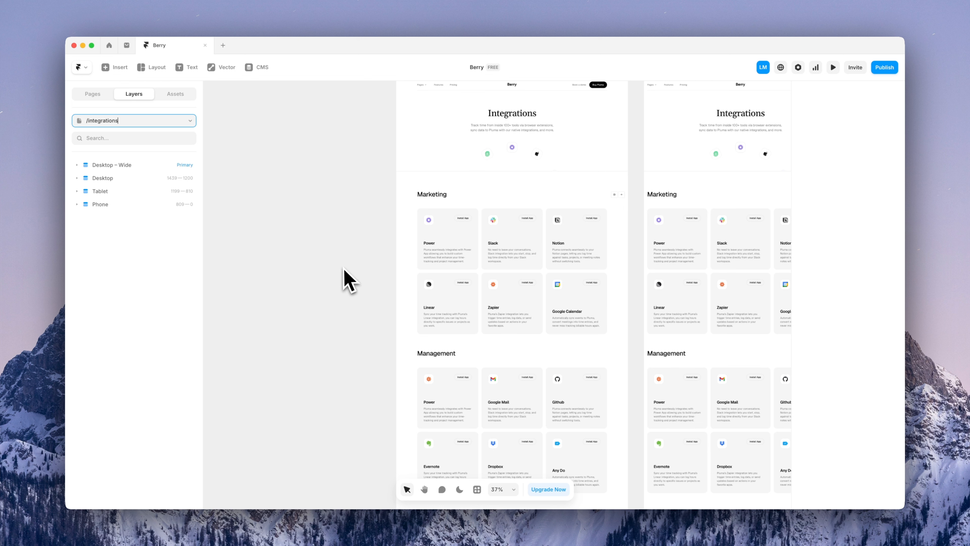
scroll(336, 270, right, 3)
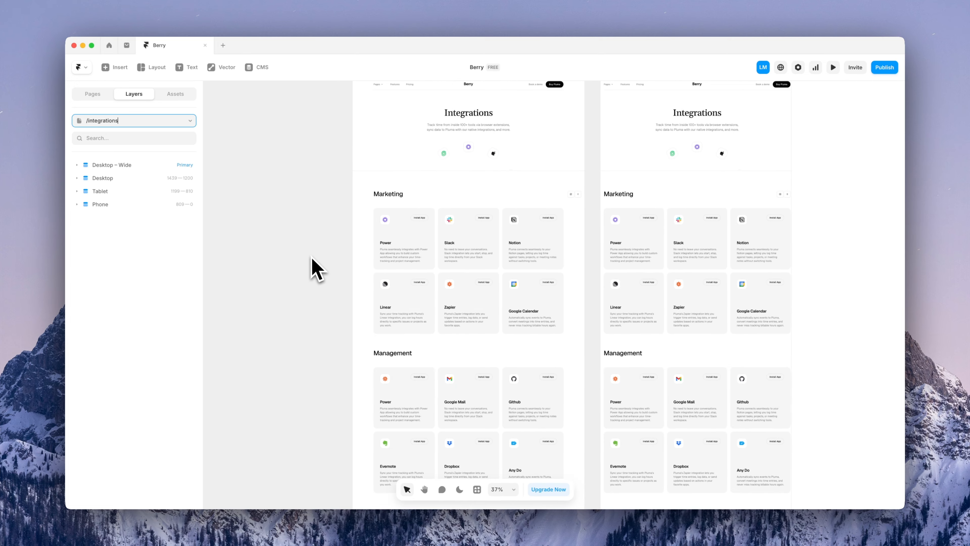
scroll(312, 264, down, 2)
Collapse the Management category, select the Power card, and open its Integration Logo image settings
click(435, 321)
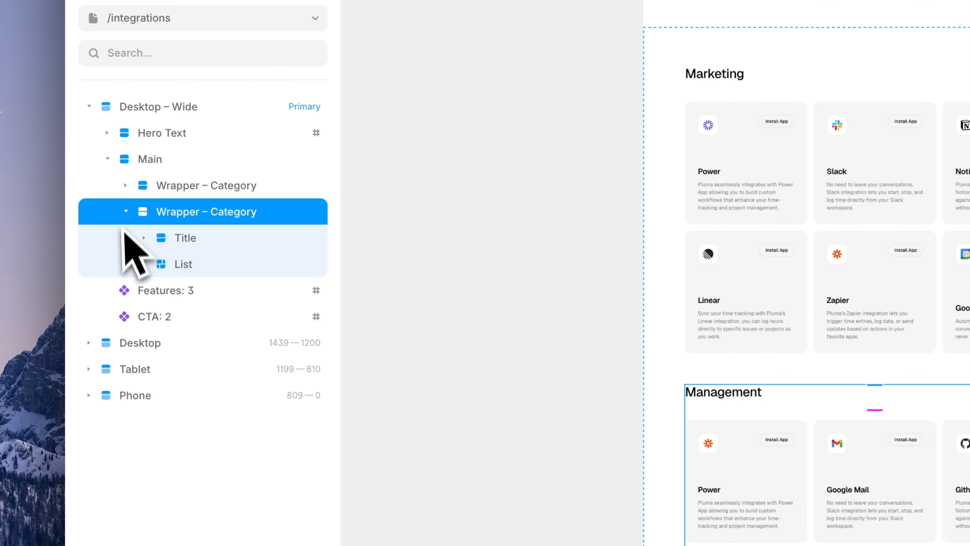
click(126, 211)
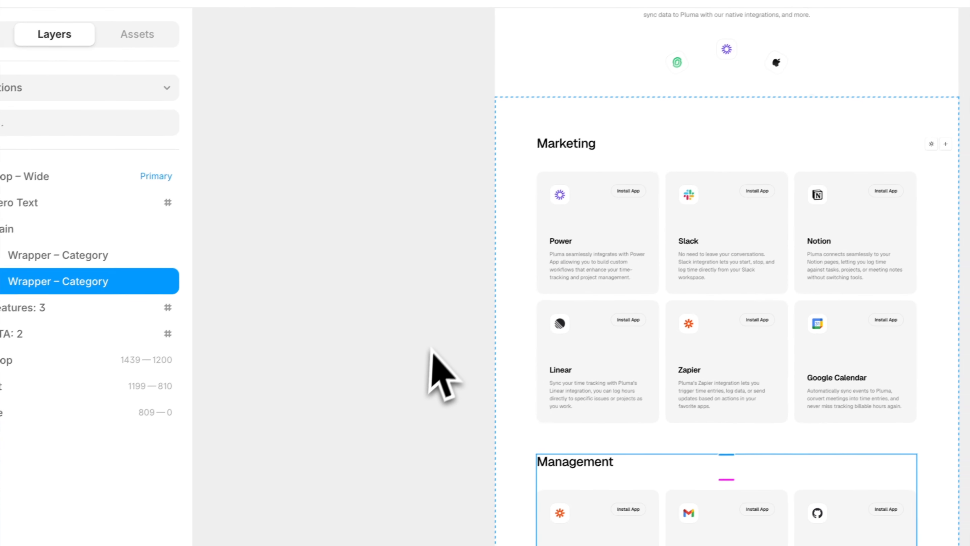
scroll(602, 239, up, 10)
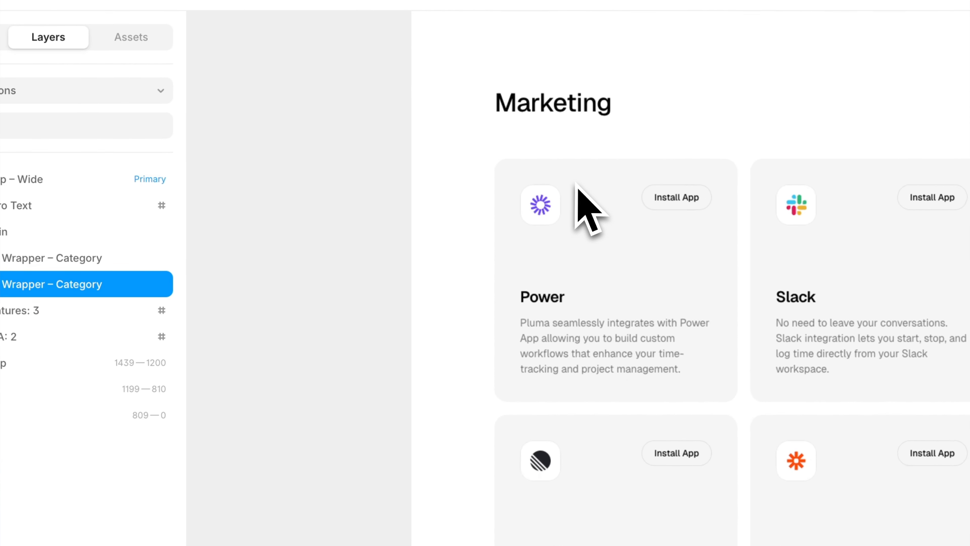
click(598, 266)
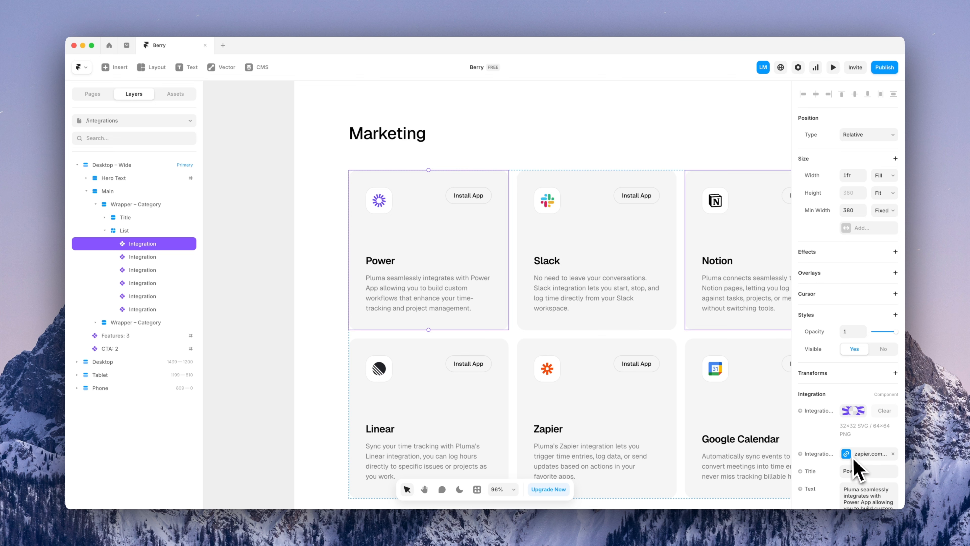
scroll(846, 457, down, 3)
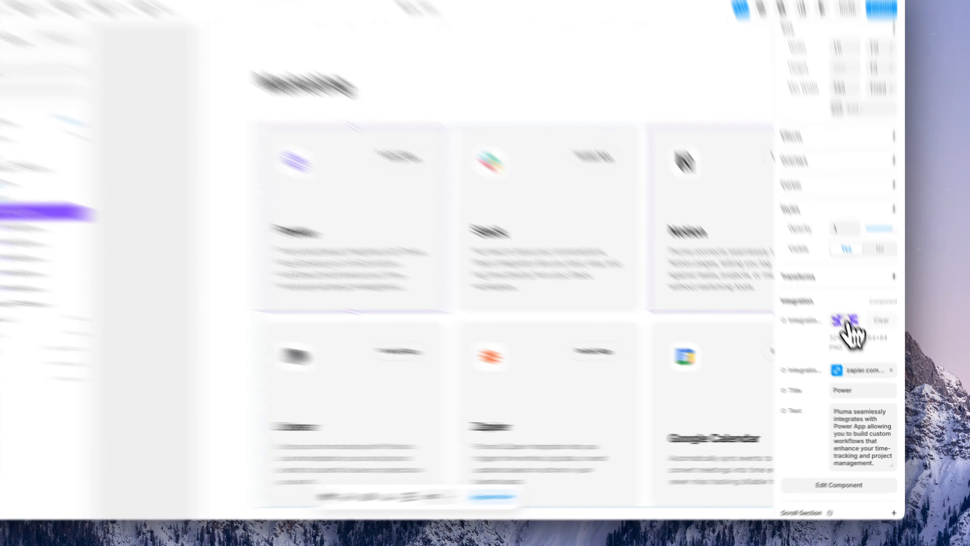
click(854, 337)
mouse_move(584, 309)
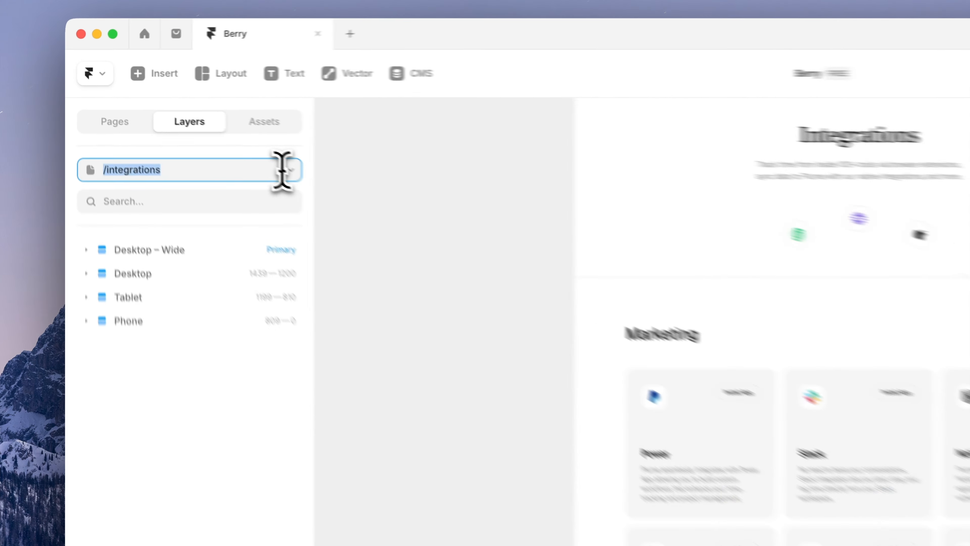
Open the /pricing page and locate the Pomodoro timer row in the comparison table
click(184, 121)
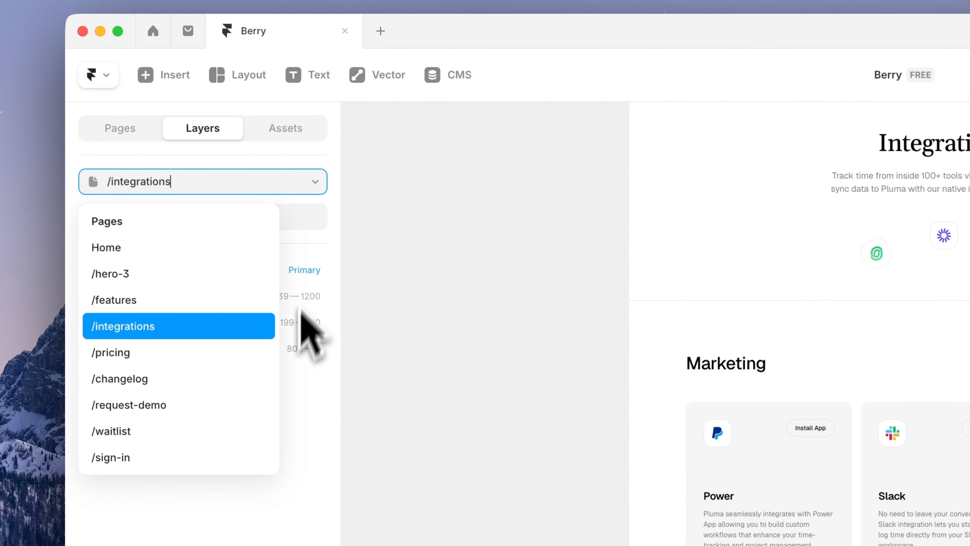
click(169, 230)
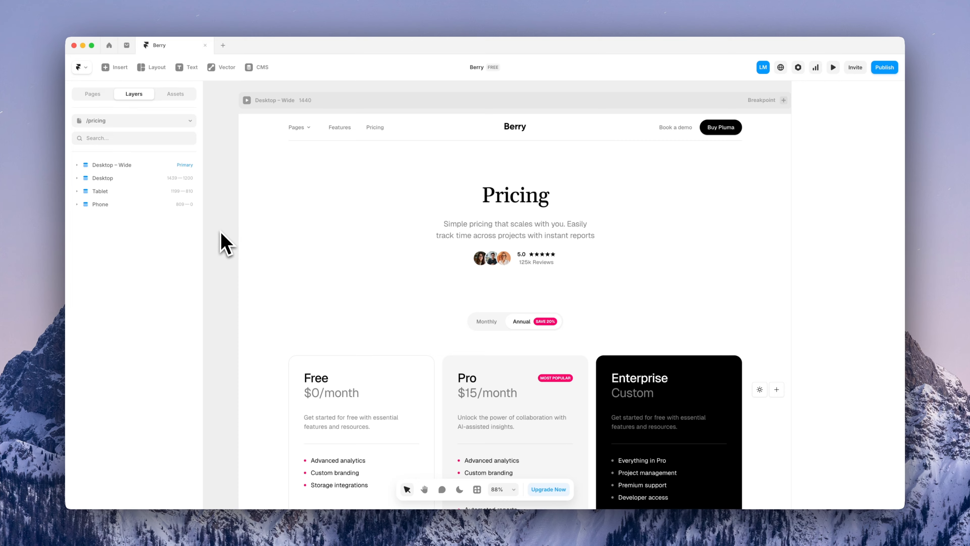
scroll(397, 382, down, 5)
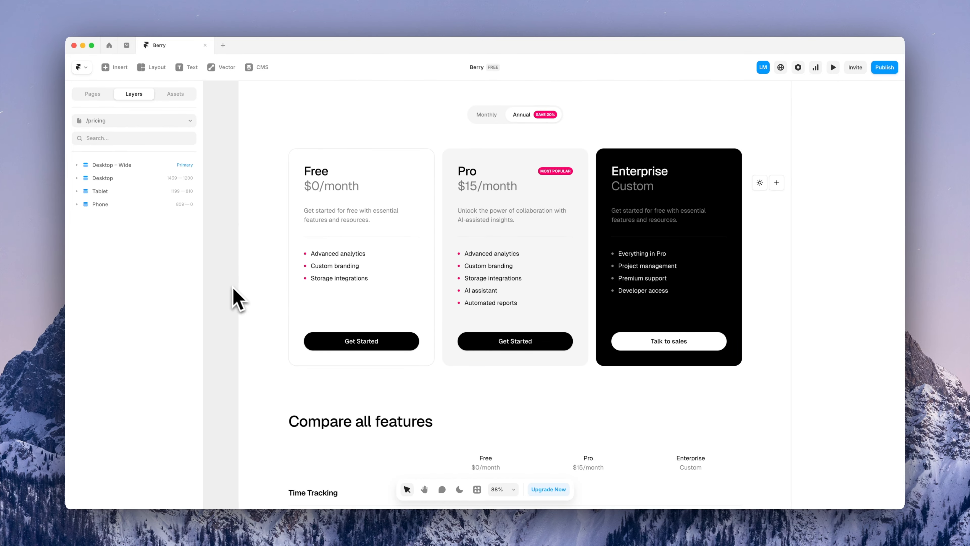
scroll(235, 287, down, 10)
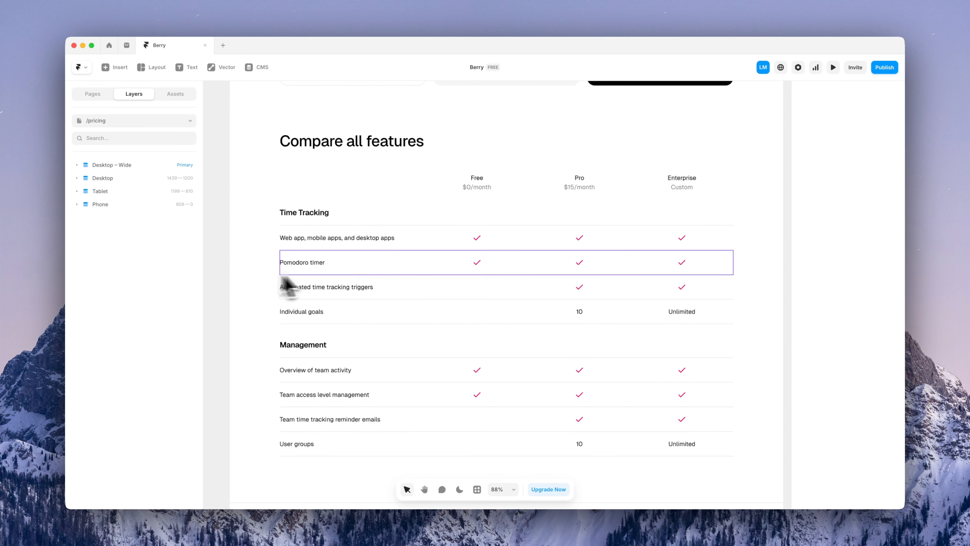
click(458, 270)
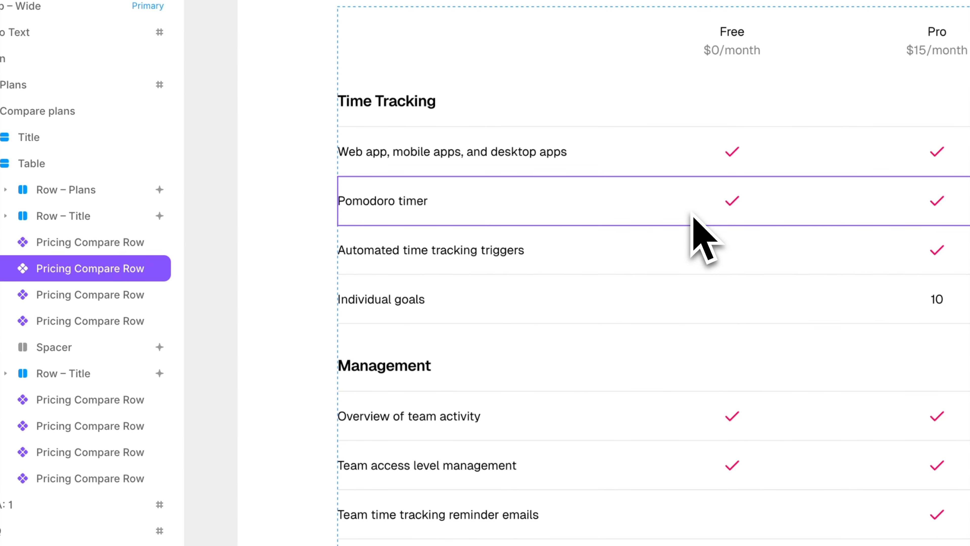
click(692, 167)
click(692, 245)
click(692, 299)
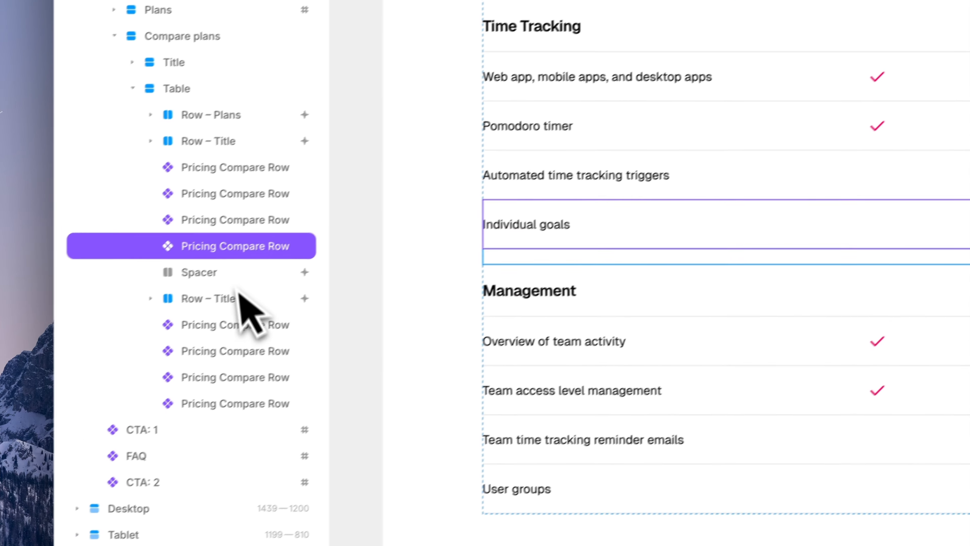
click(80, 348)
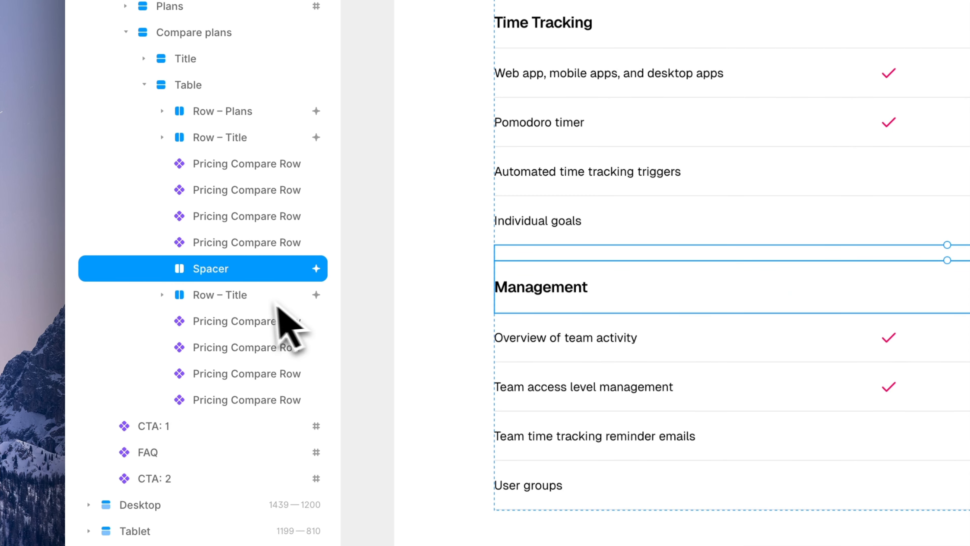
click(262, 297)
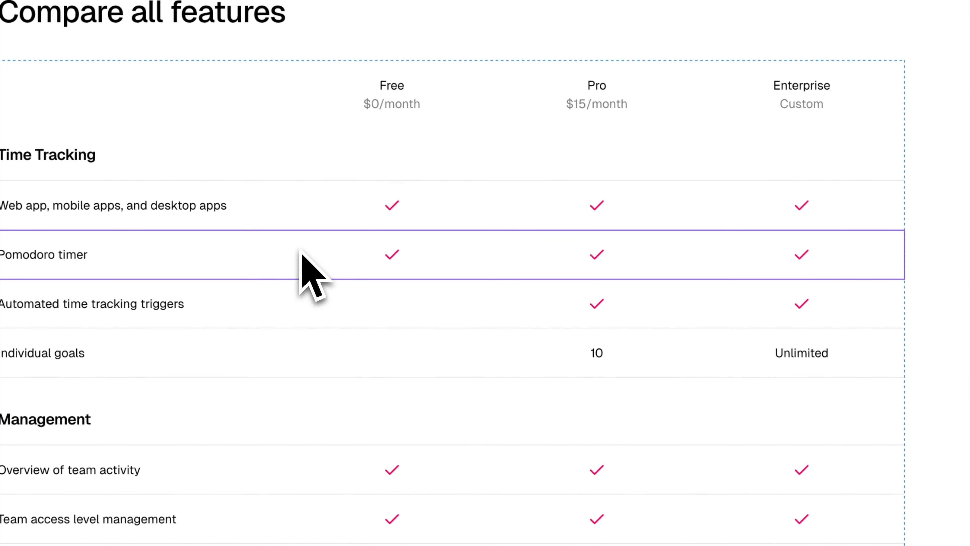
Rename the Pomodoro timer row's label to 'Framer integration'
click(783, 394)
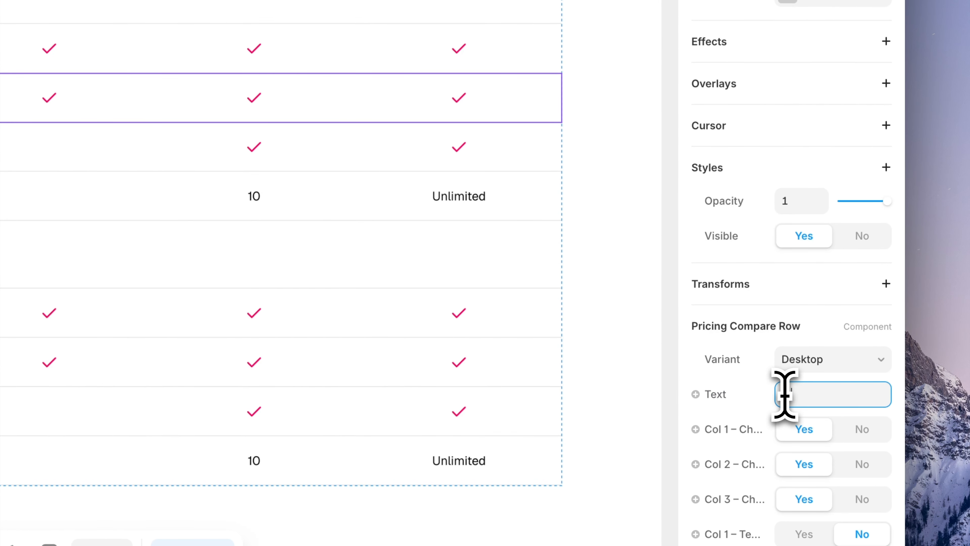
text(Framer integr)
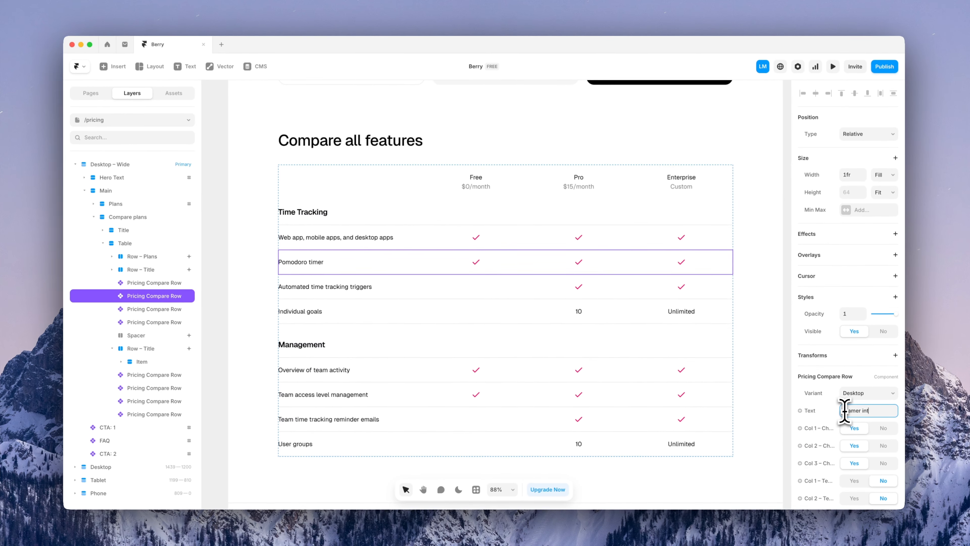
text(ation)
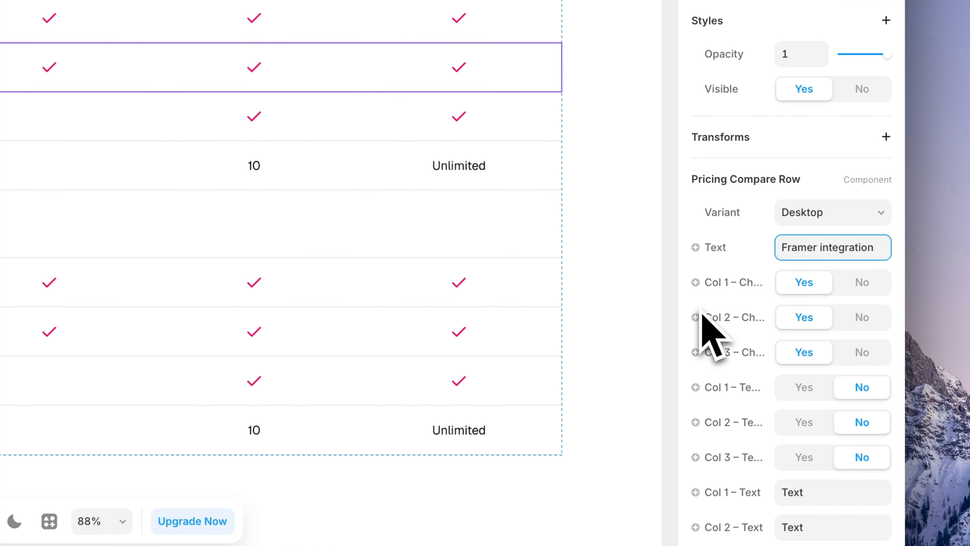
scroll(702, 323, down, 3)
scroll(701, 325, down, 3)
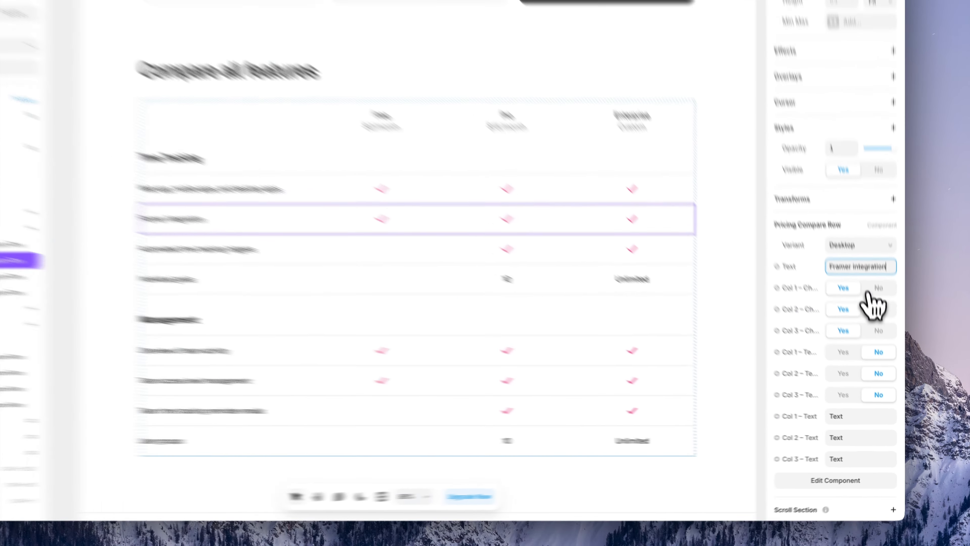
Replace the Free column checkmark in that row with the text 'Test'
click(874, 290)
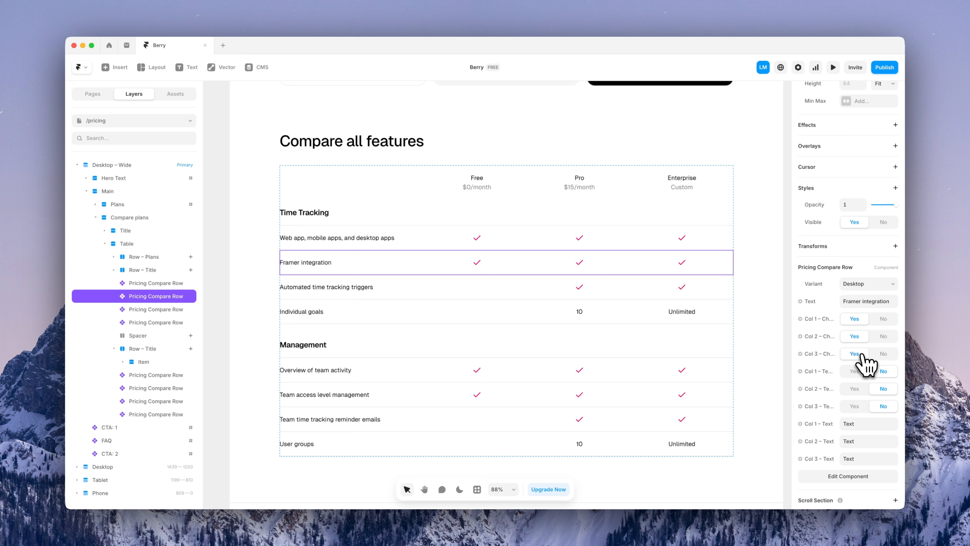
click(855, 371)
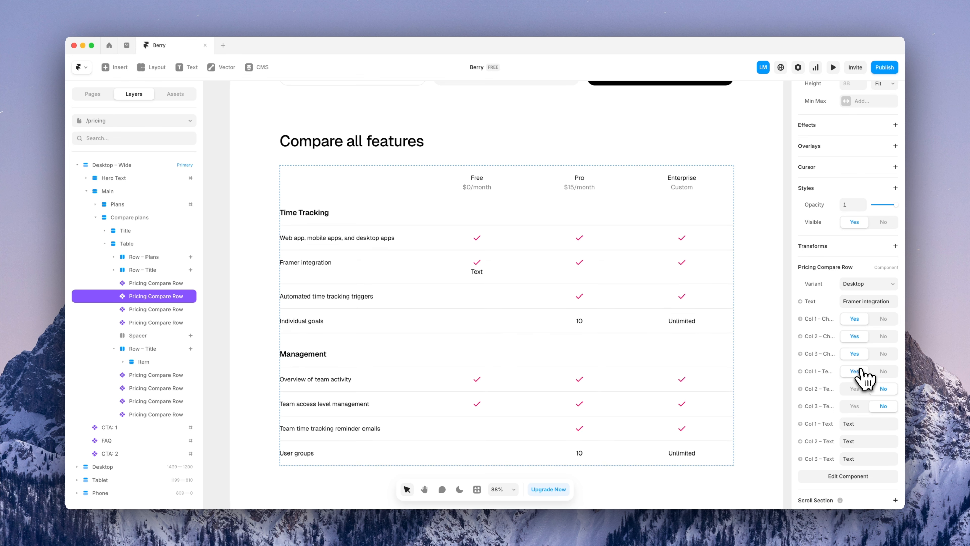
click(878, 371)
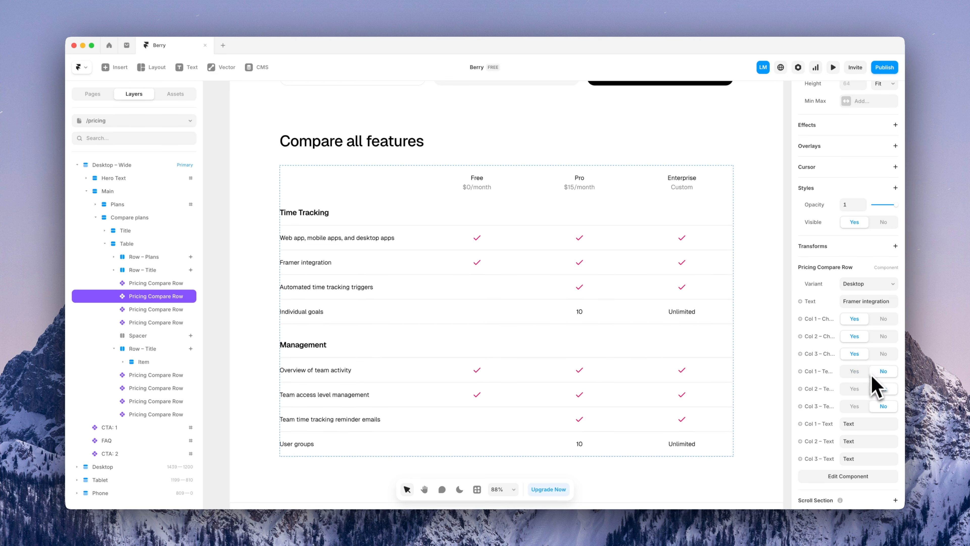
click(880, 319)
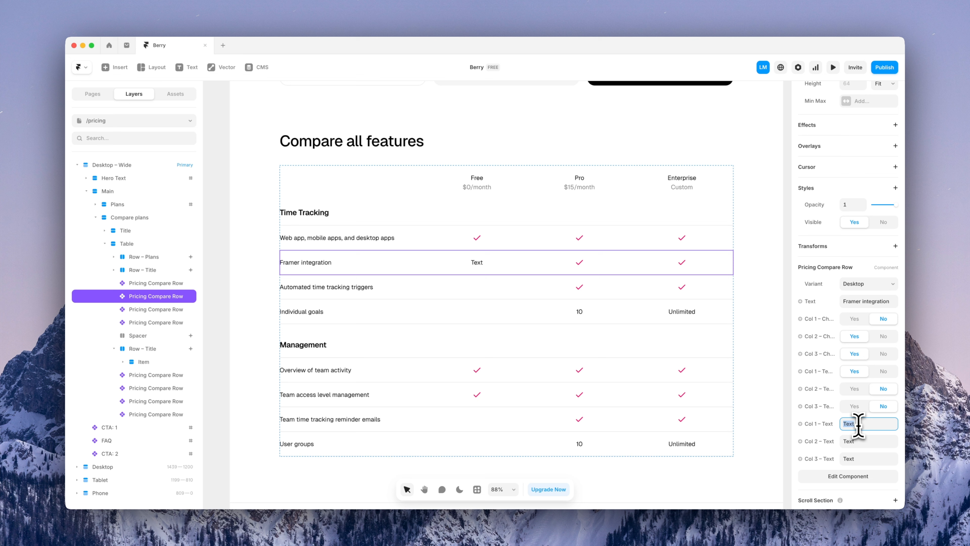
text(st)
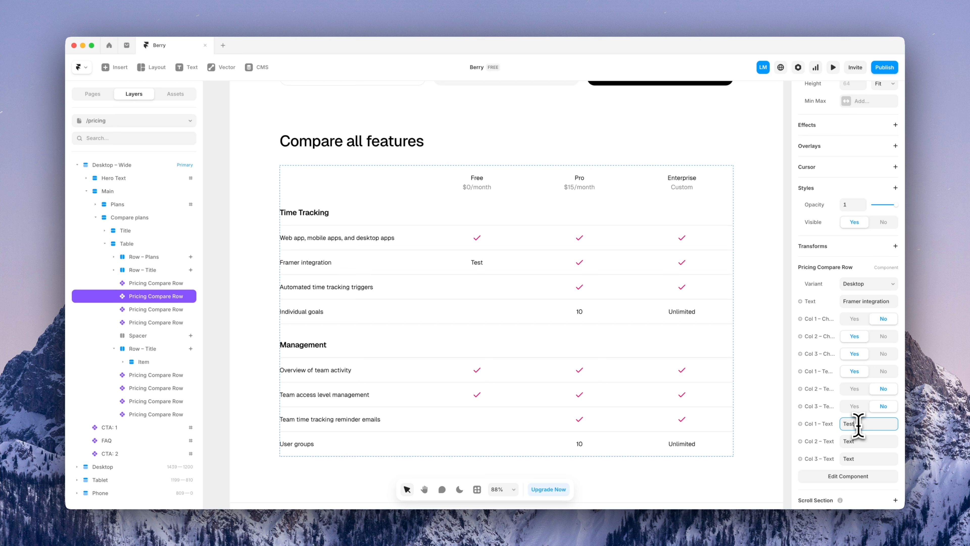
click(168, 121)
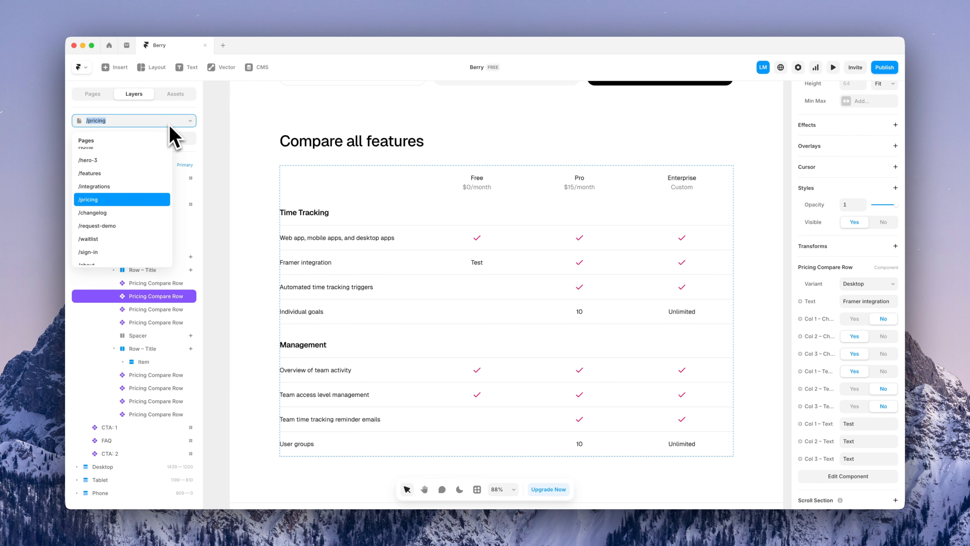
Open the /request-demo page, select the demo request form, and review its Send To options
click(159, 225)
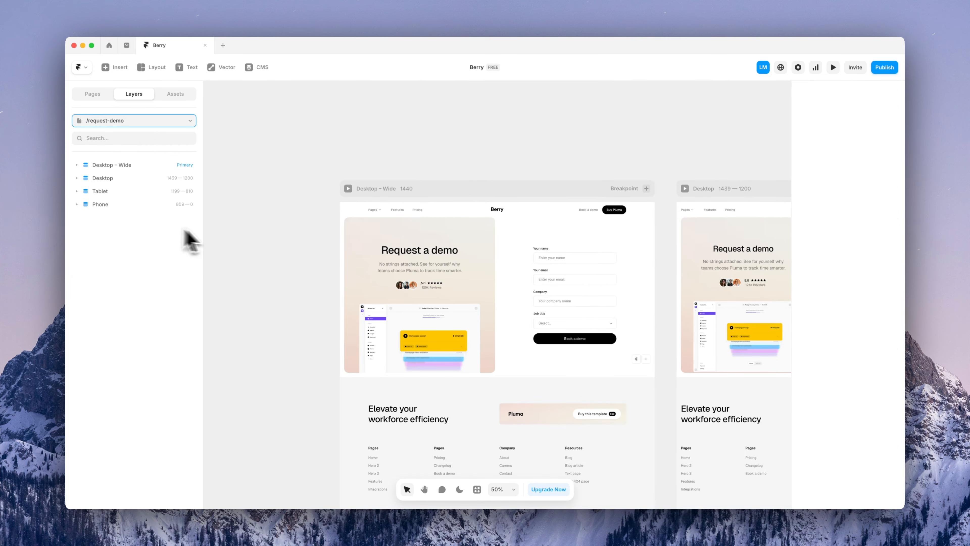
key(shift+1)
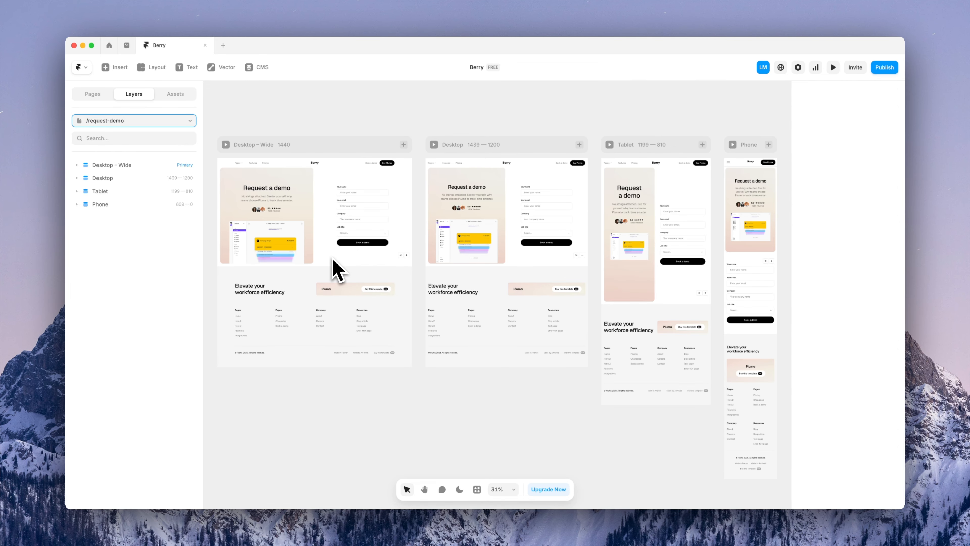
click(353, 199)
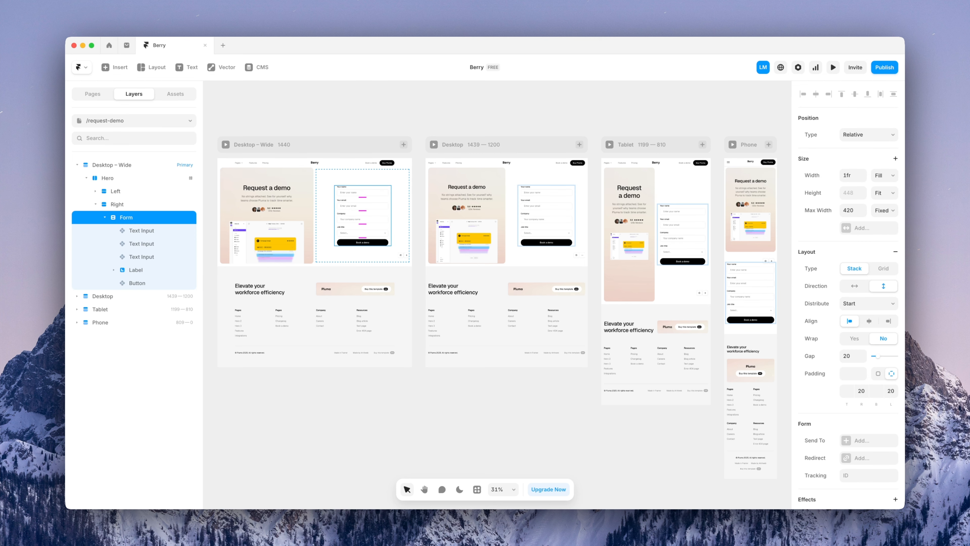
scroll(840, 378, down, 5)
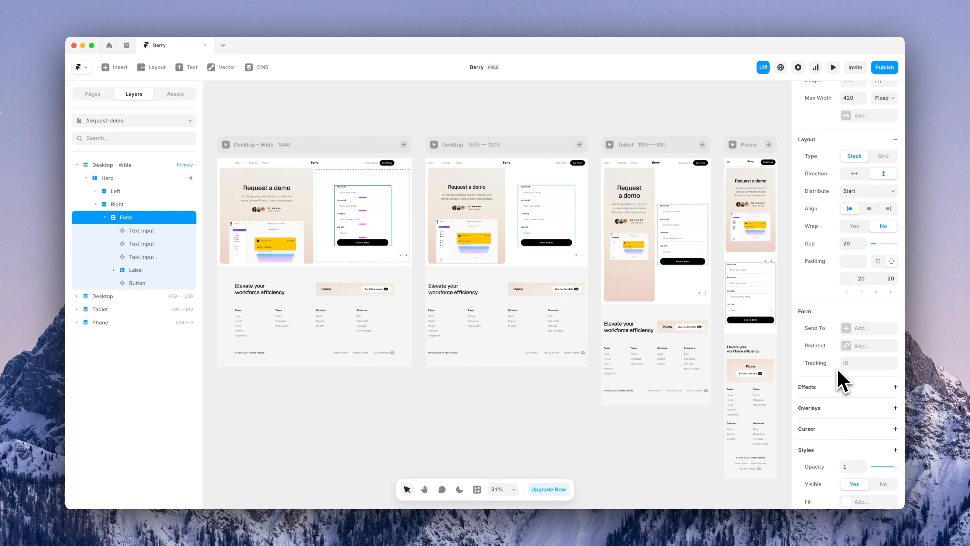
click(865, 330)
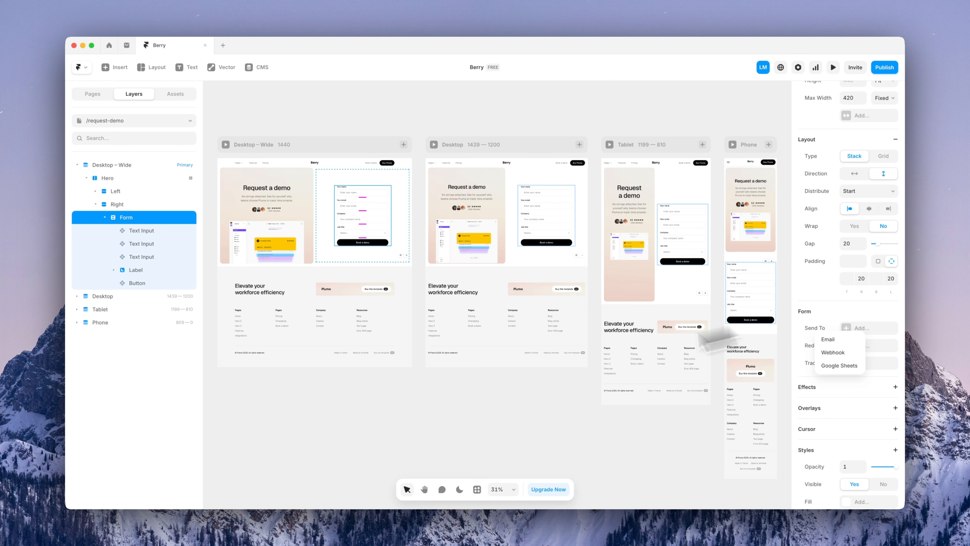
Add a redirect after form submission, then remove it so no redirect is set
scroll(279, 222, up, 5)
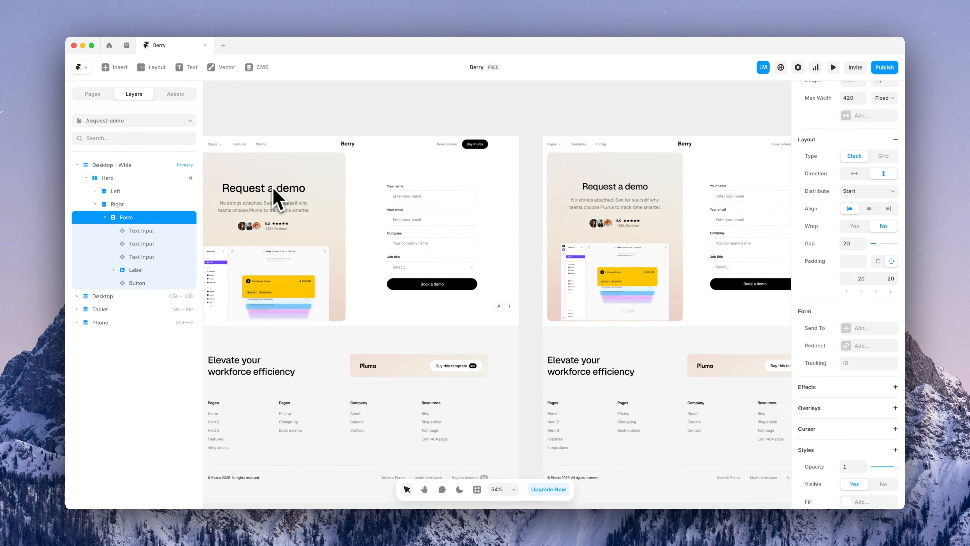
scroll(275, 193, up, 3)
scroll(397, 201, up, 3)
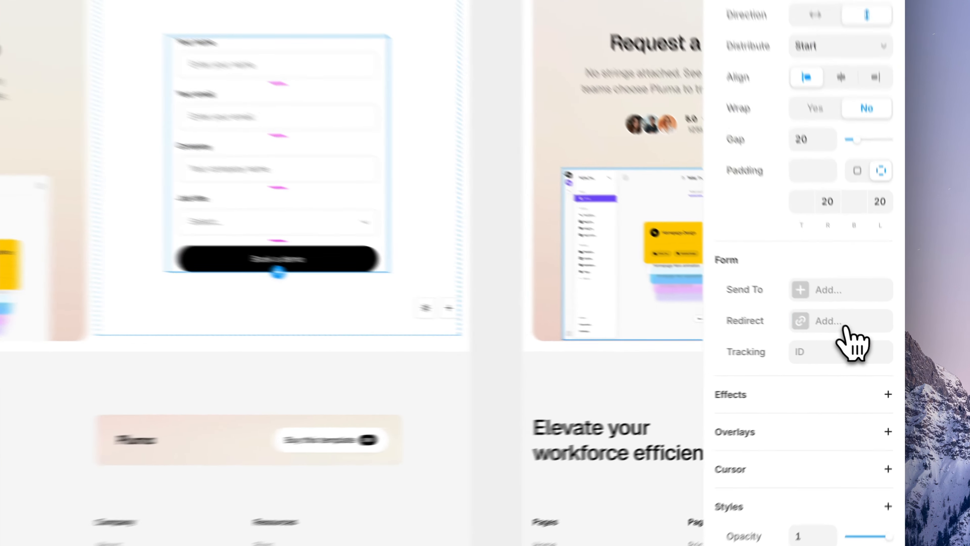
click(867, 346)
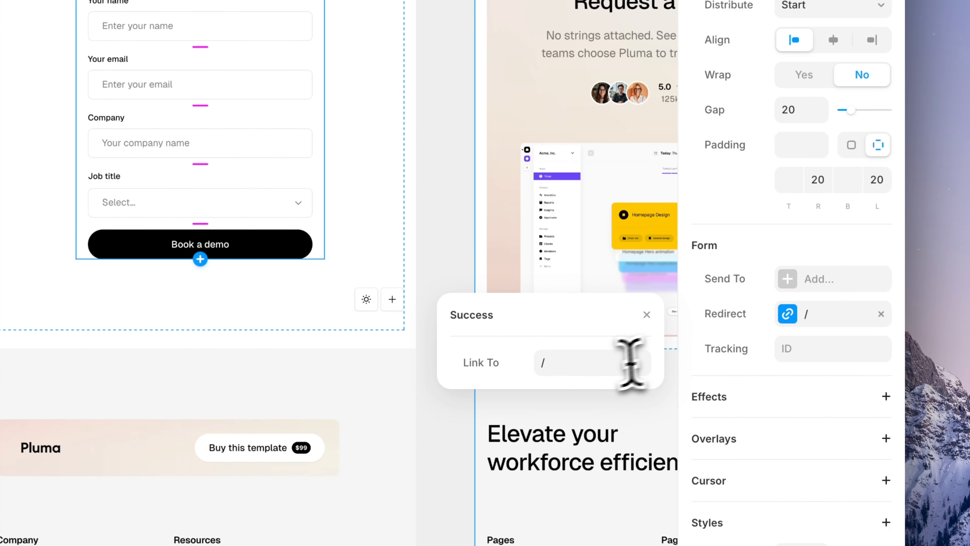
click(602, 366)
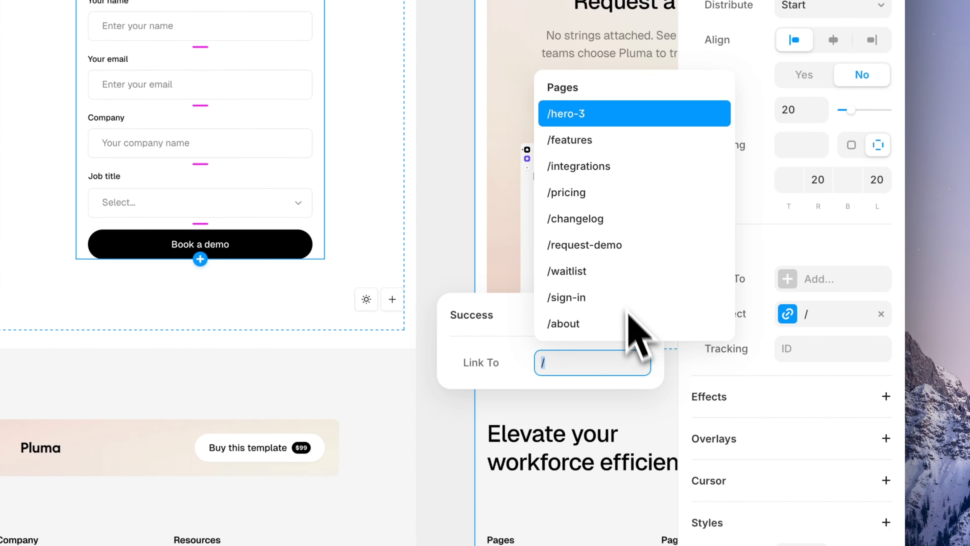
click(510, 346)
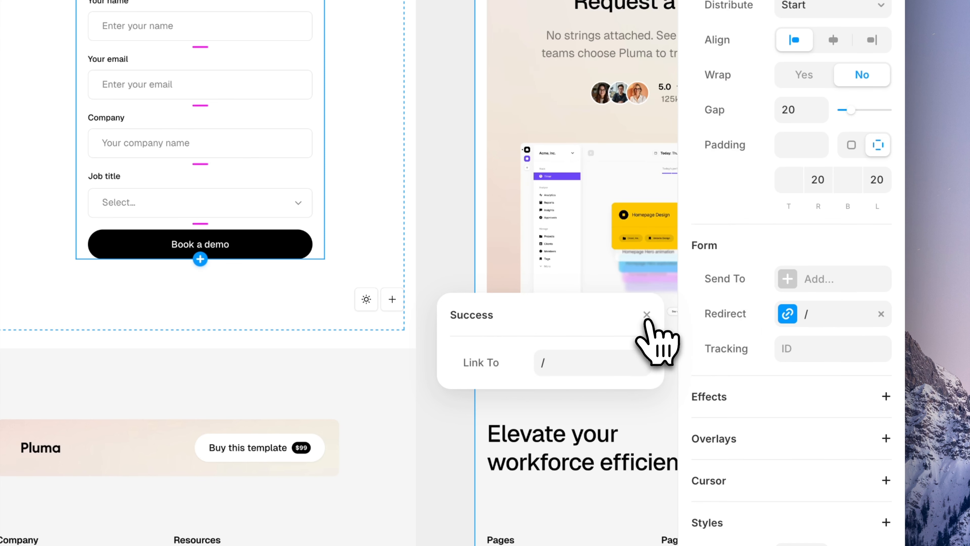
click(647, 316)
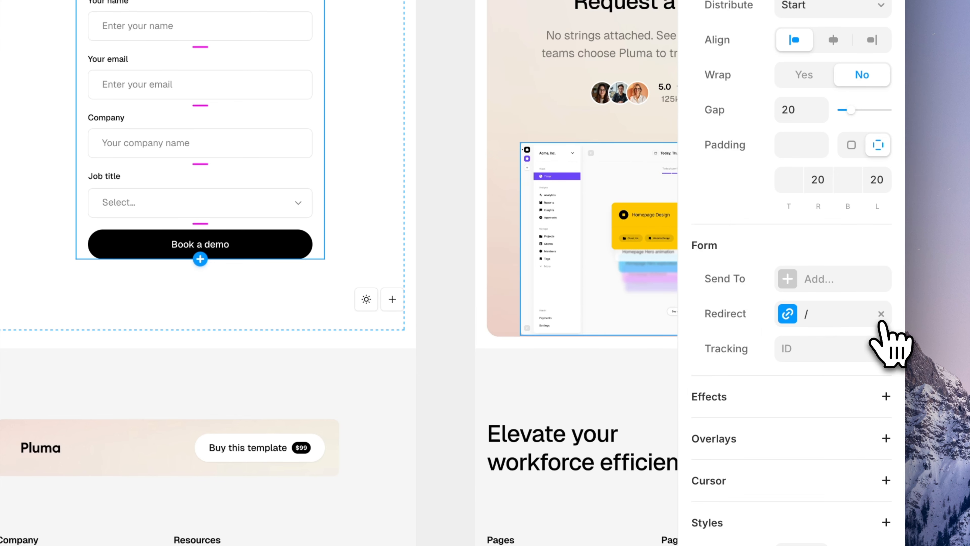
click(881, 316)
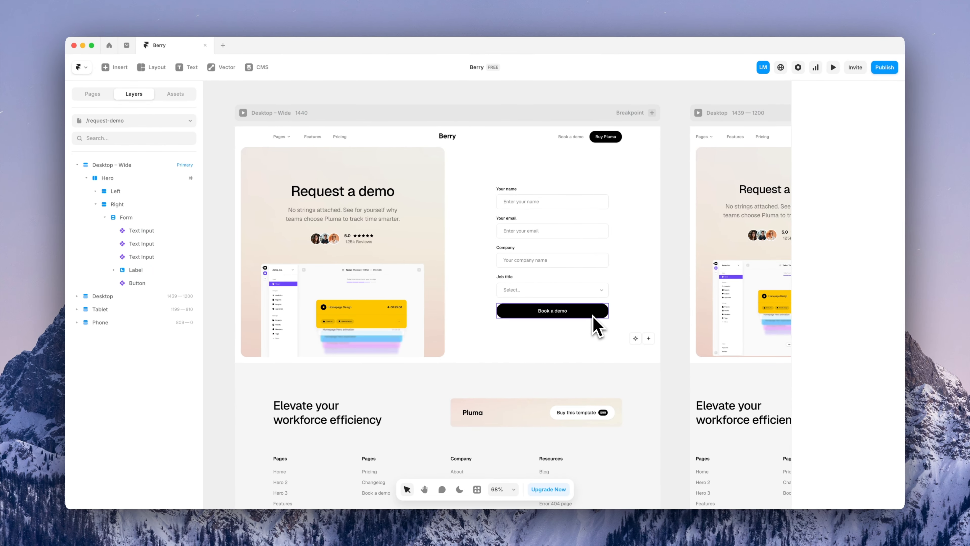
Inspect the Book a demo button's state variants, then return to Request Demo and list the site pages
double_click(593, 316)
scroll(585, 316, right, 9)
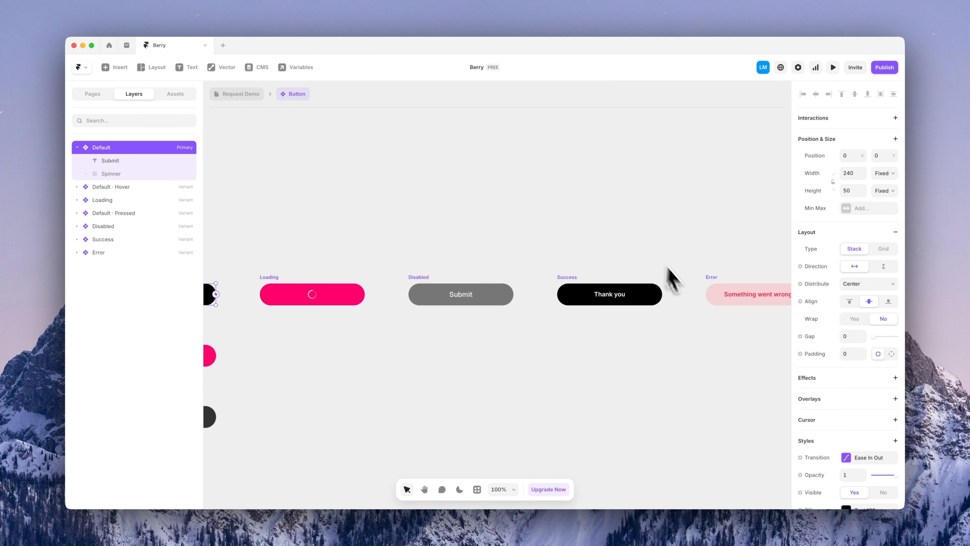
click(251, 97)
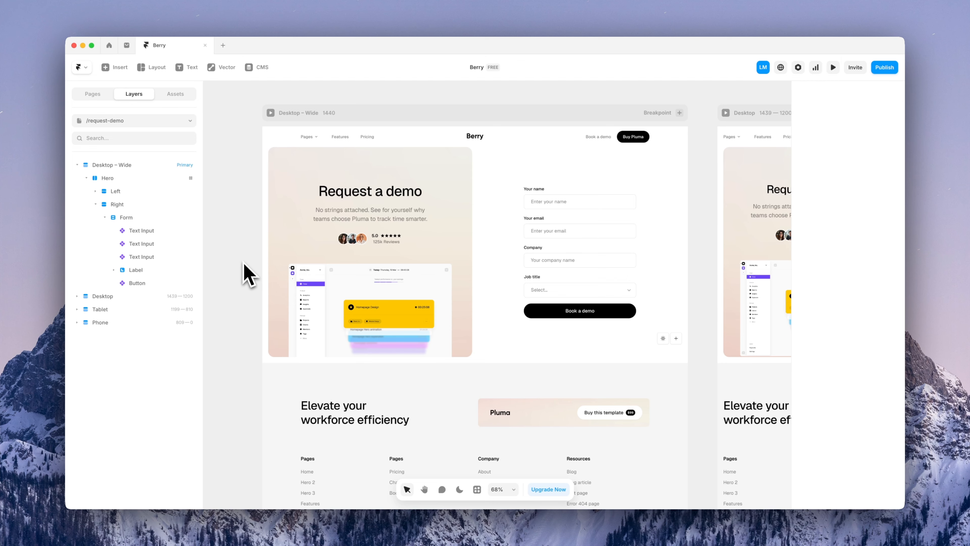
click(179, 122)
scroll(164, 214, up, 3)
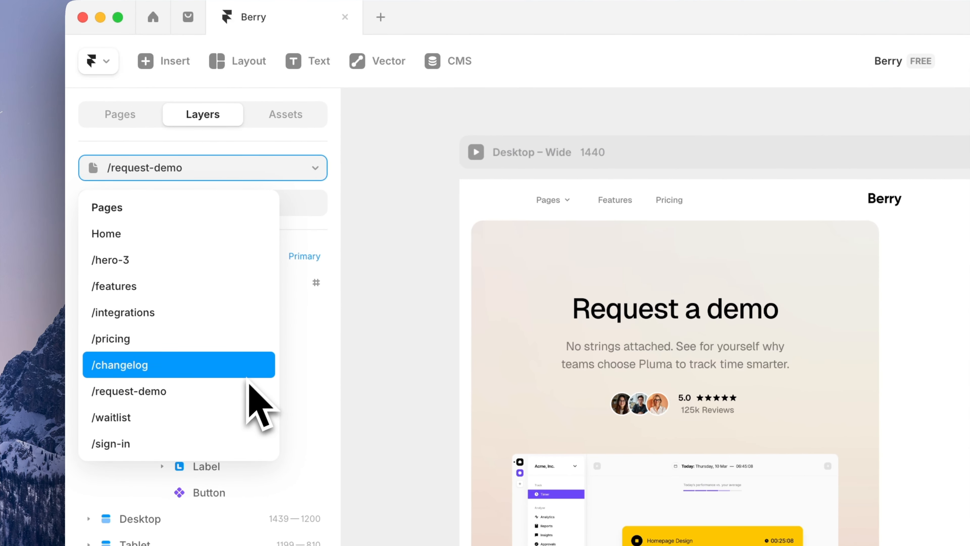
scroll(249, 387, down, 5)
click(238, 298)
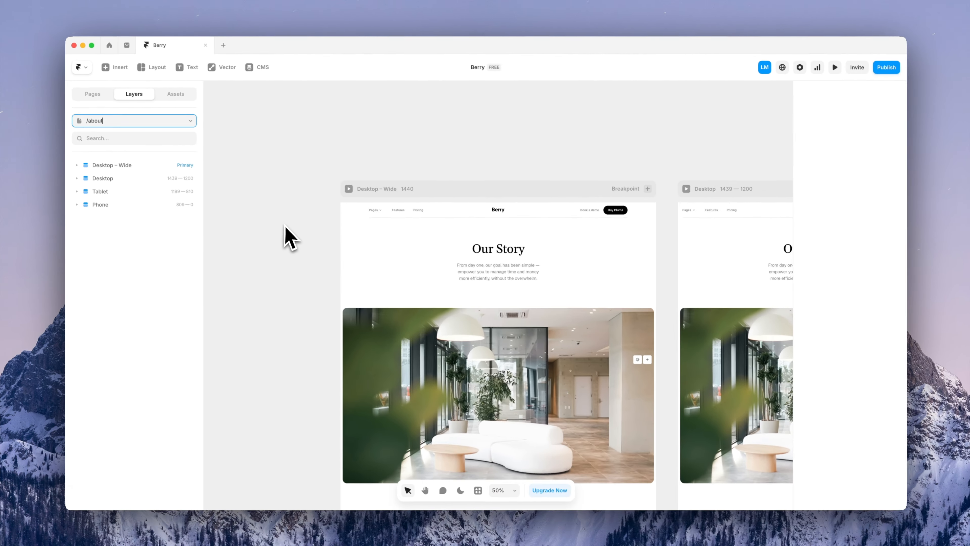
scroll(511, 384, down, 3)
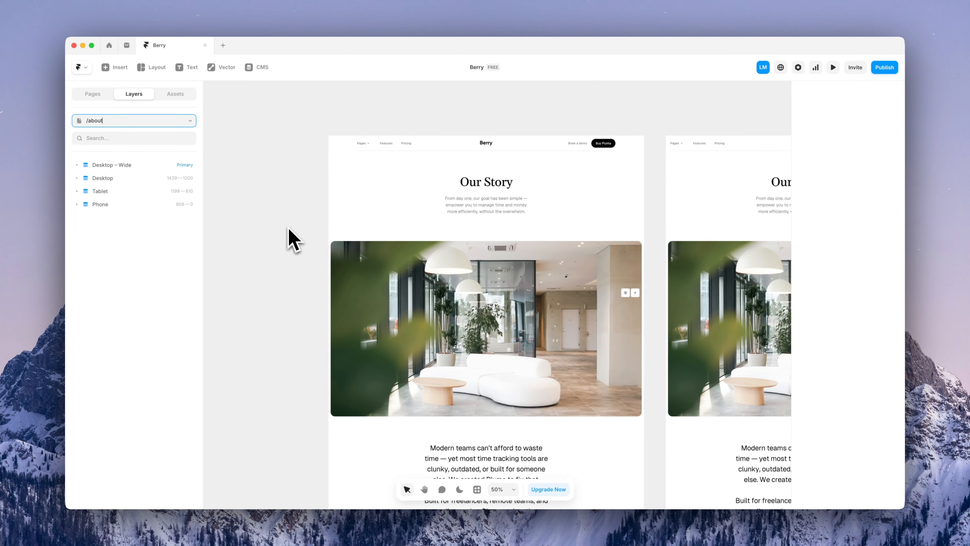
scroll(294, 241, up, 5)
scroll(492, 268, down, 5)
click(482, 300)
scroll(489, 331, down, 6)
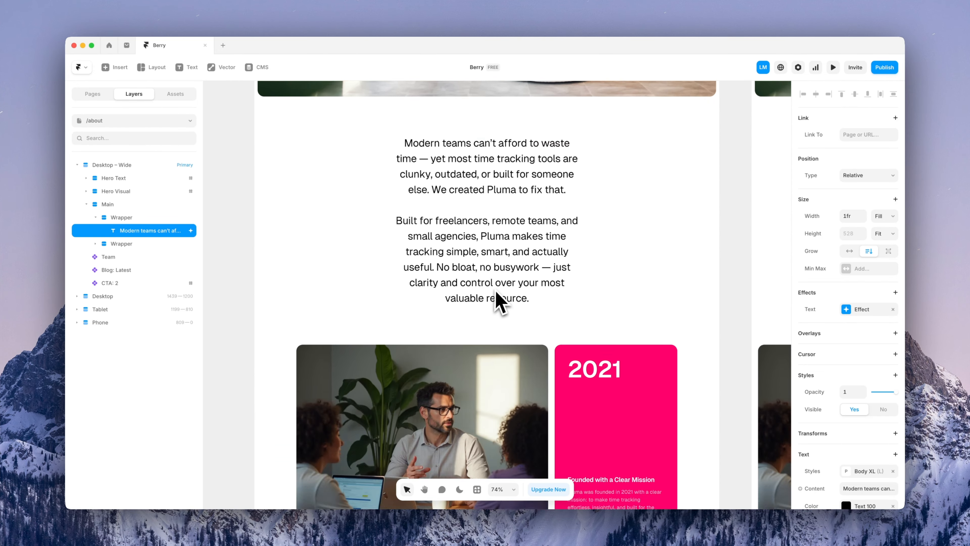
click(491, 329)
scroll(488, 324, down, 8)
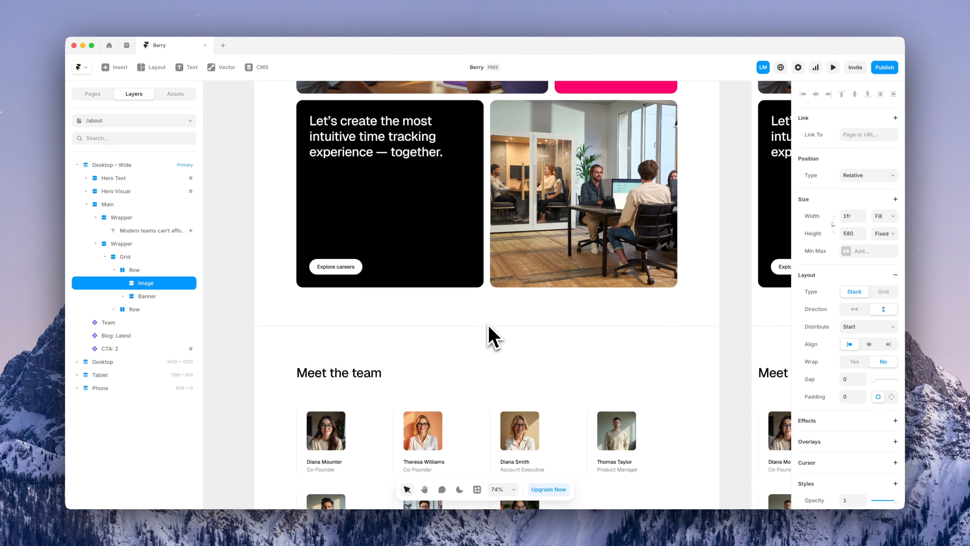
scroll(492, 336, down, 4)
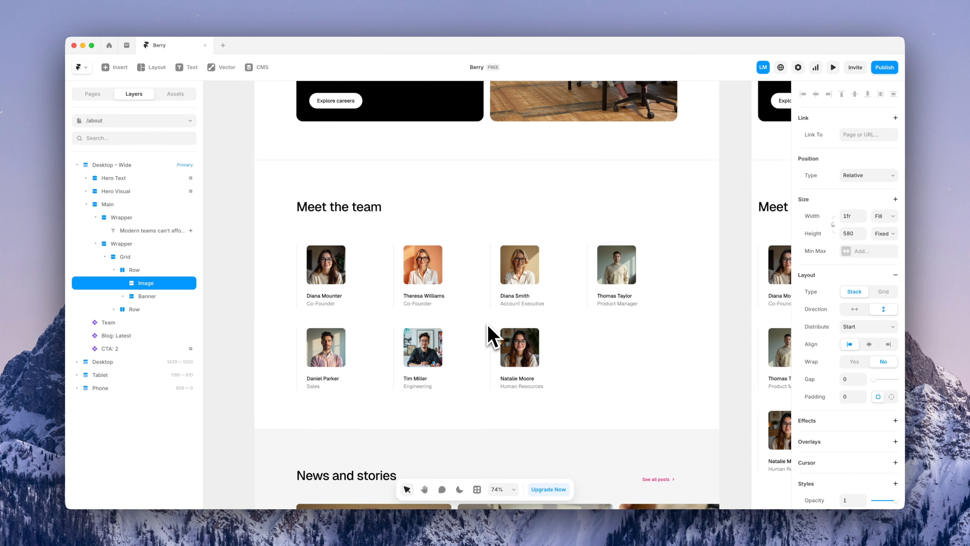
click(245, 311)
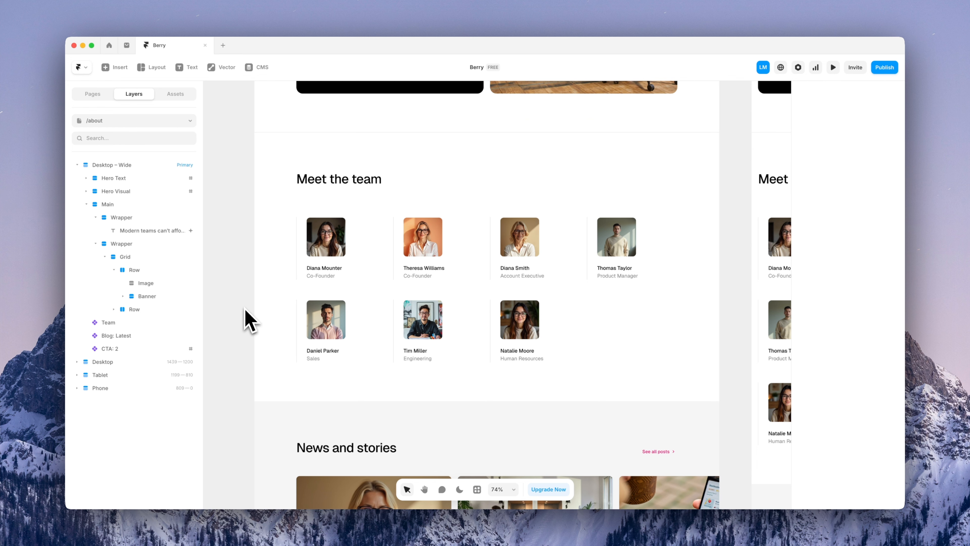
click(369, 274)
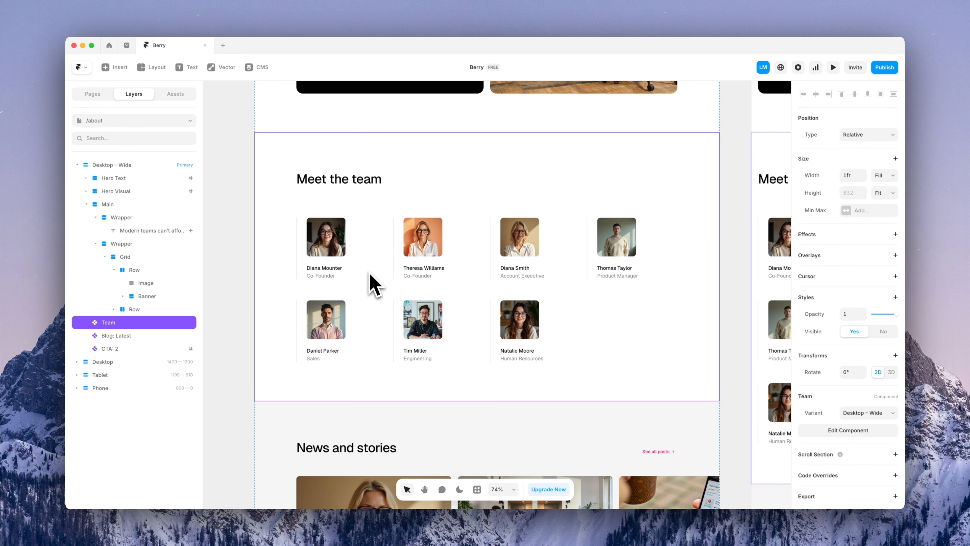
Open the About page's Team component and select each person card in the 'Meet the team' grid
double_click(466, 281)
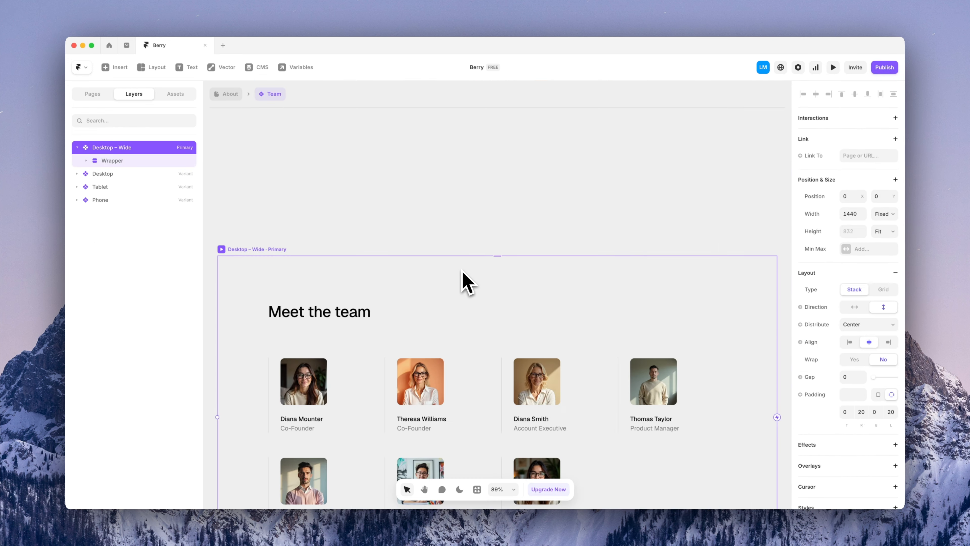
click(405, 259)
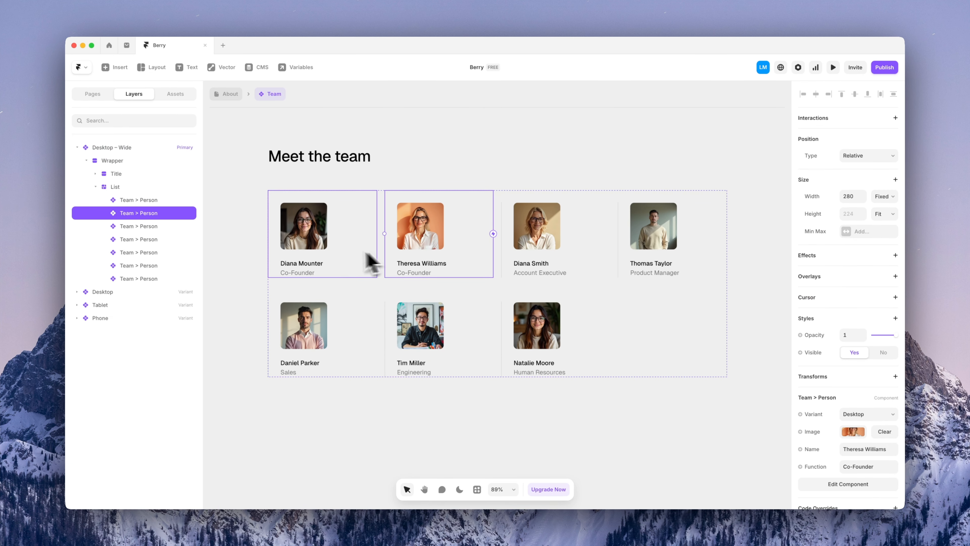
click(336, 260)
click(321, 336)
click(467, 342)
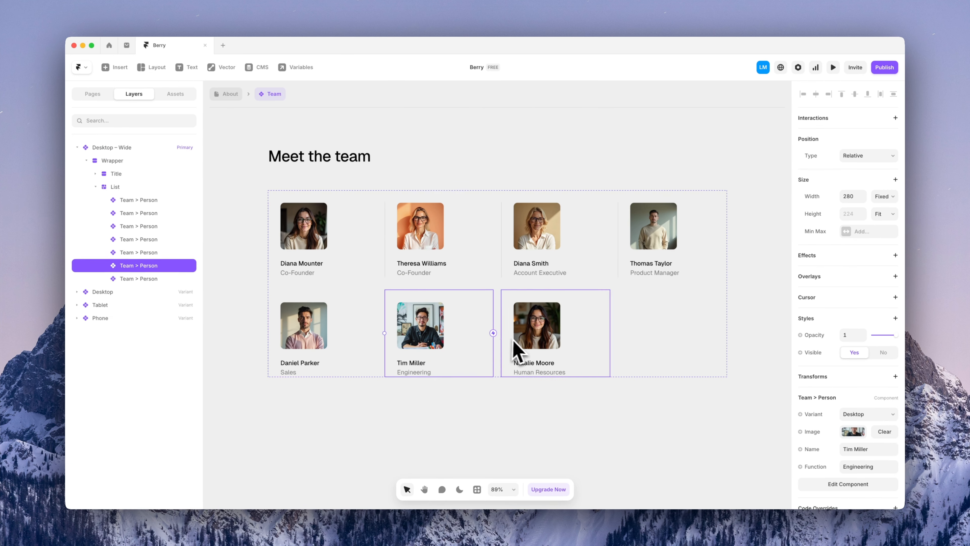
click(517, 336)
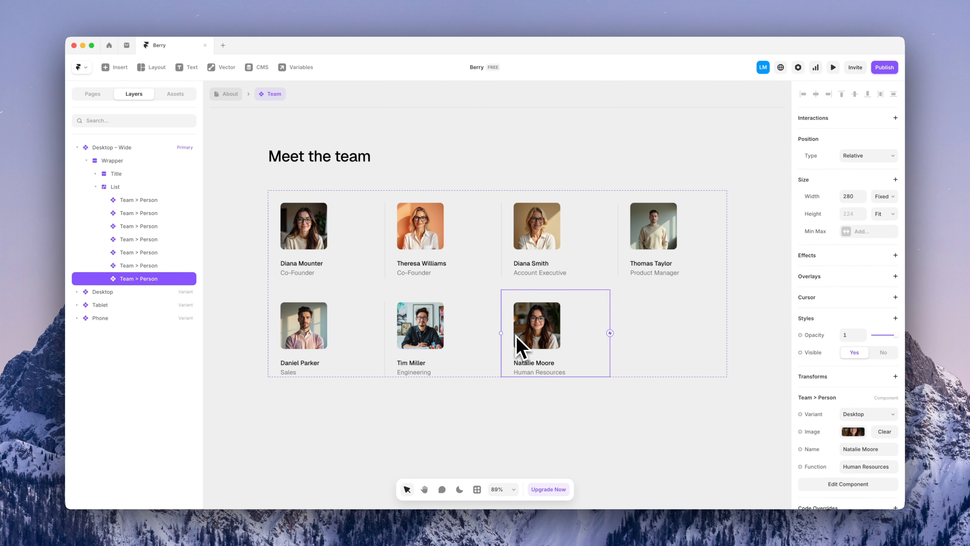
Inspect the last person card's job function and photo settings, then show the site's pages
click(858, 466)
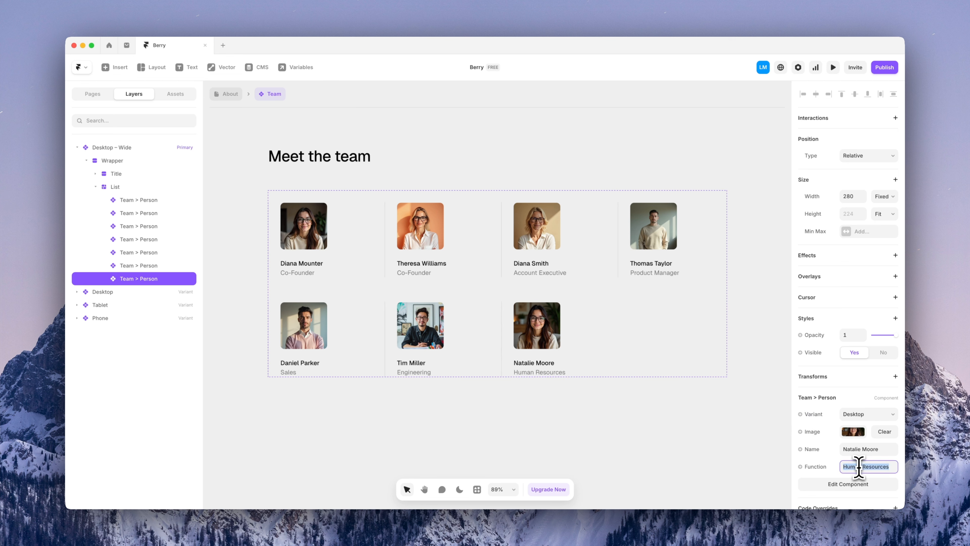
click(854, 432)
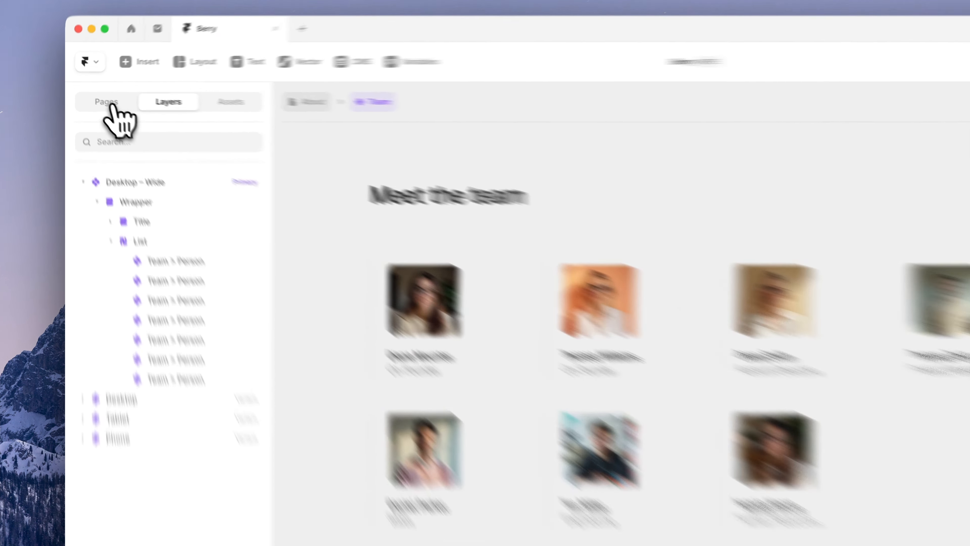
click(92, 94)
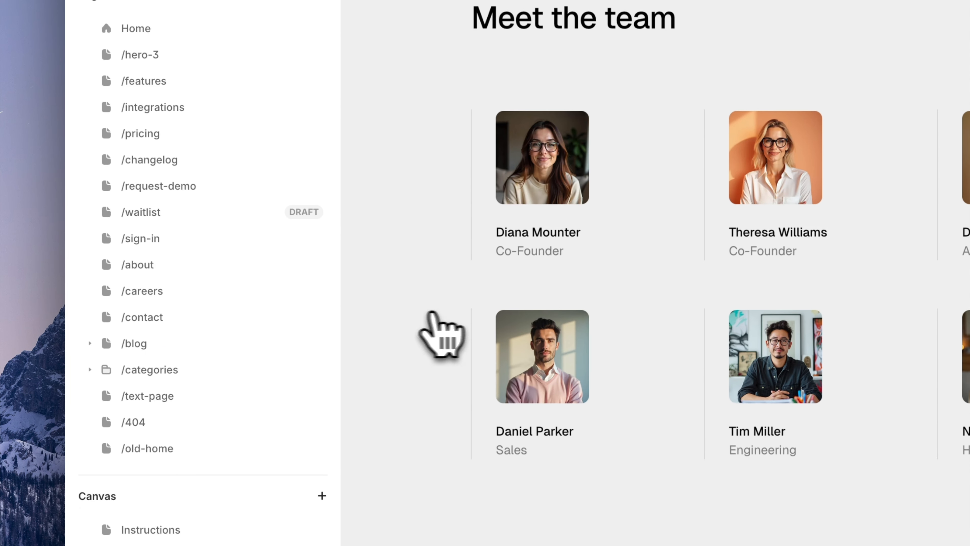
Go to the /careers page and select the Account Executive row under Open roles
click(176, 294)
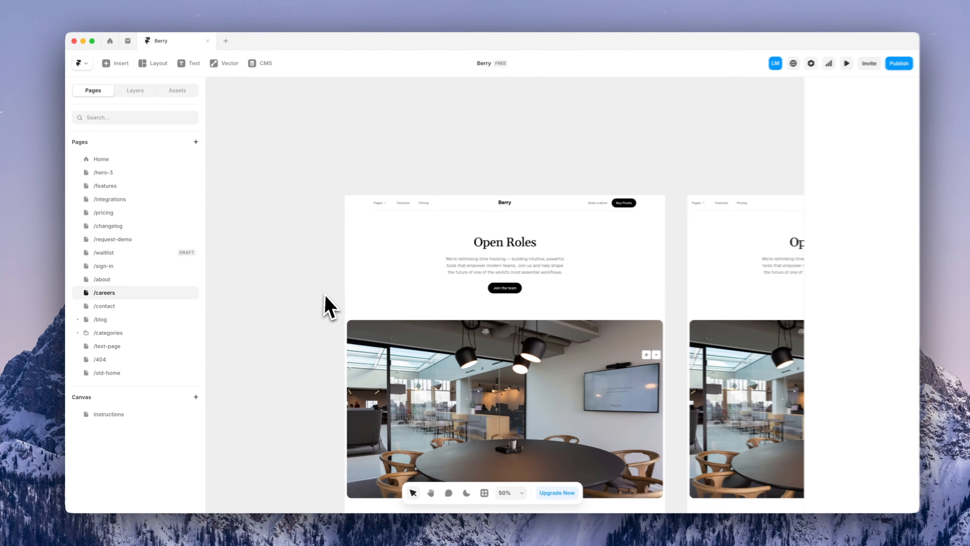
scroll(541, 309, down, 8)
scroll(324, 302, down, 10)
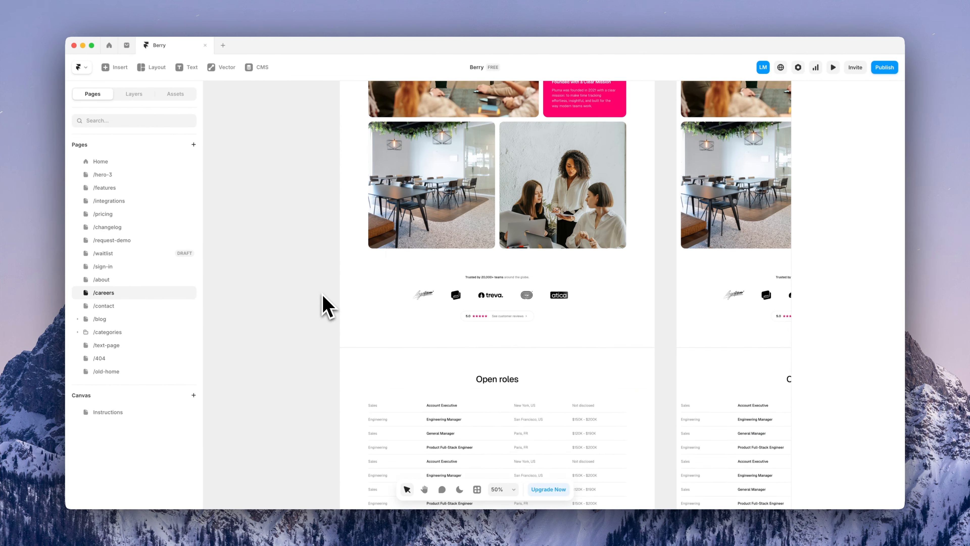
scroll(521, 285, up, 10)
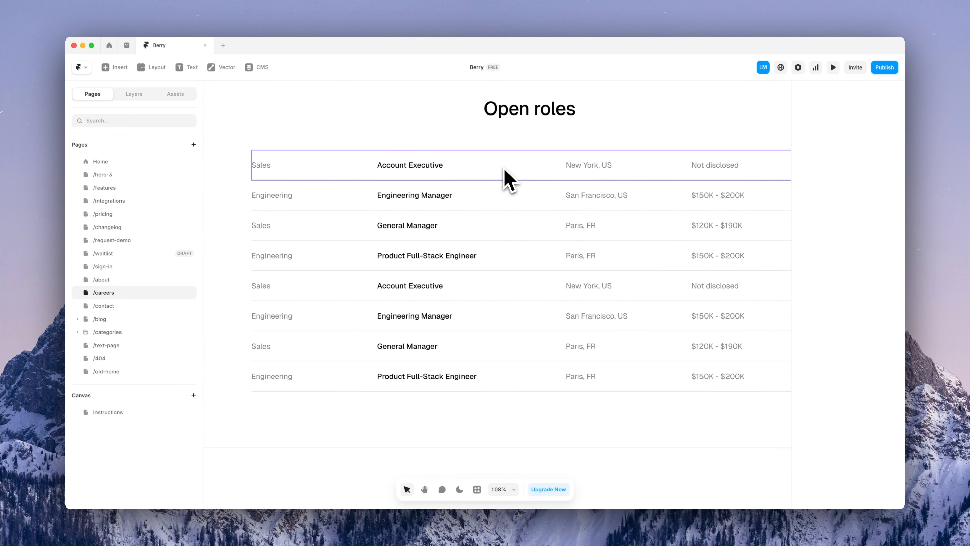
scroll(539, 208, down, 3)
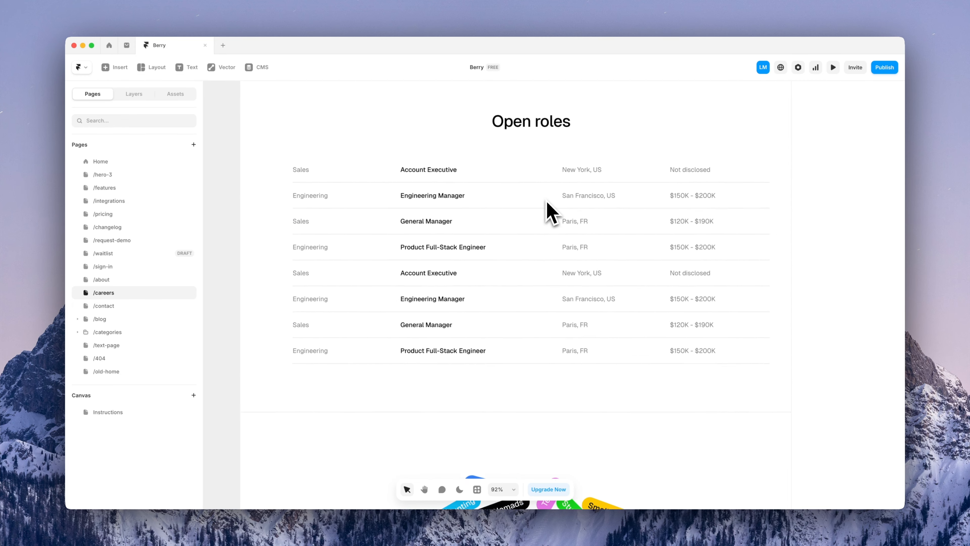
click(543, 182)
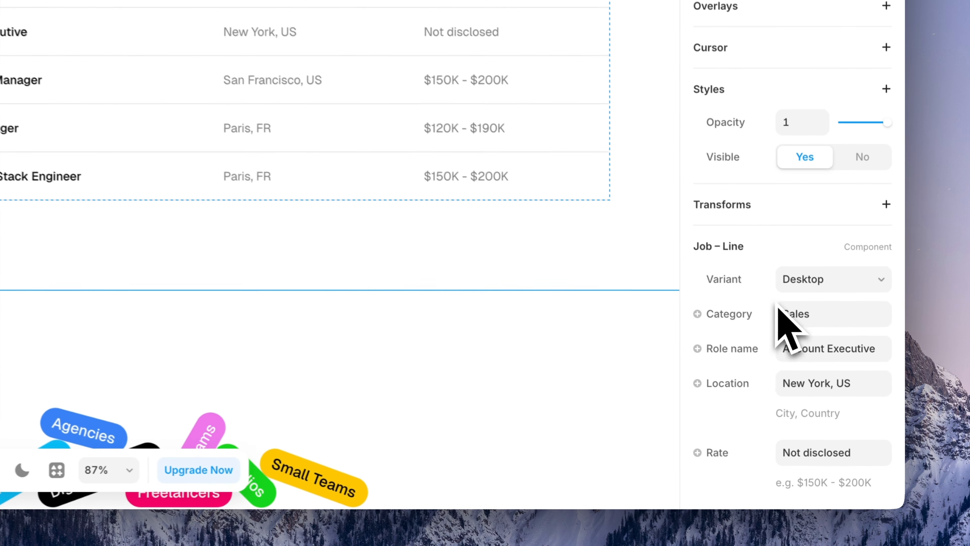
Edit the Job – Line component to confirm its link uses the Job – Line Link variable
scroll(783, 462, down, 3)
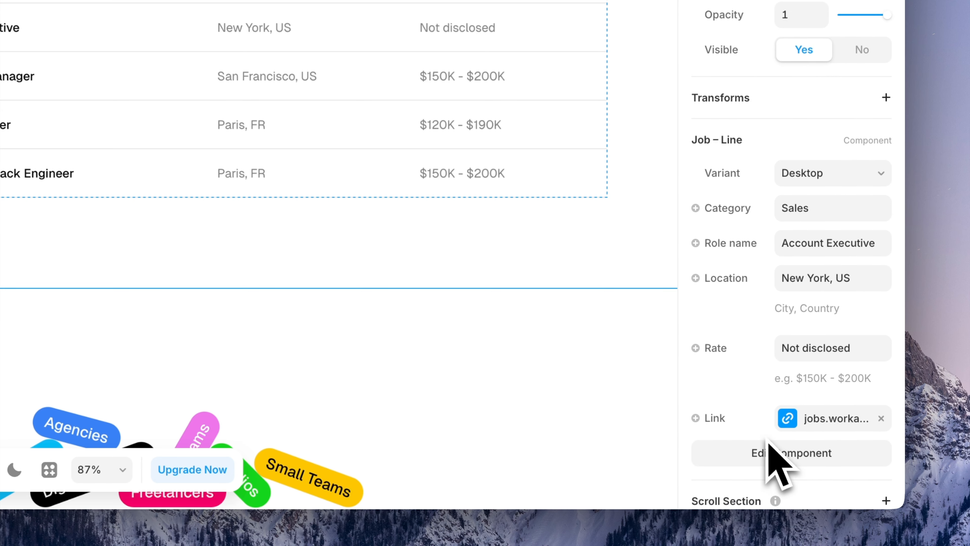
scroll(763, 382, down, 2)
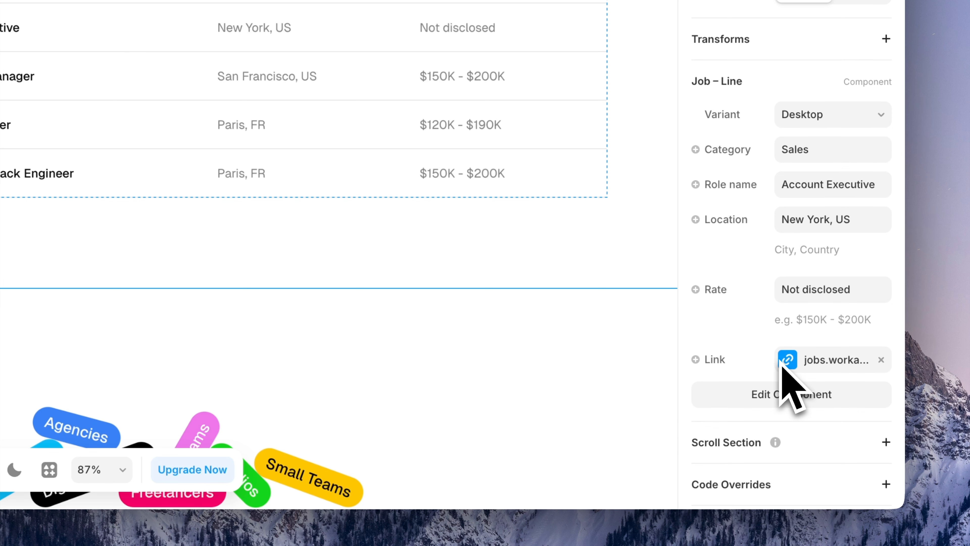
click(787, 394)
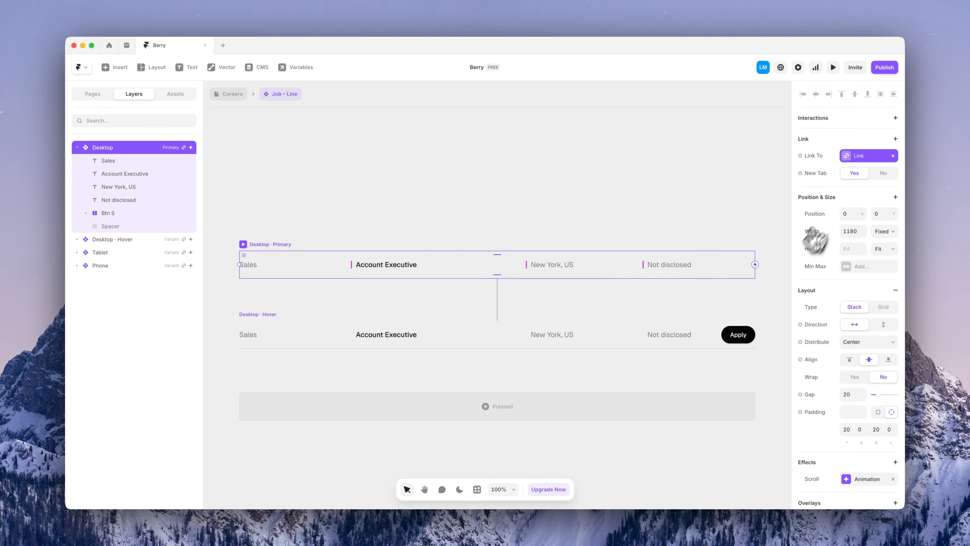
click(864, 156)
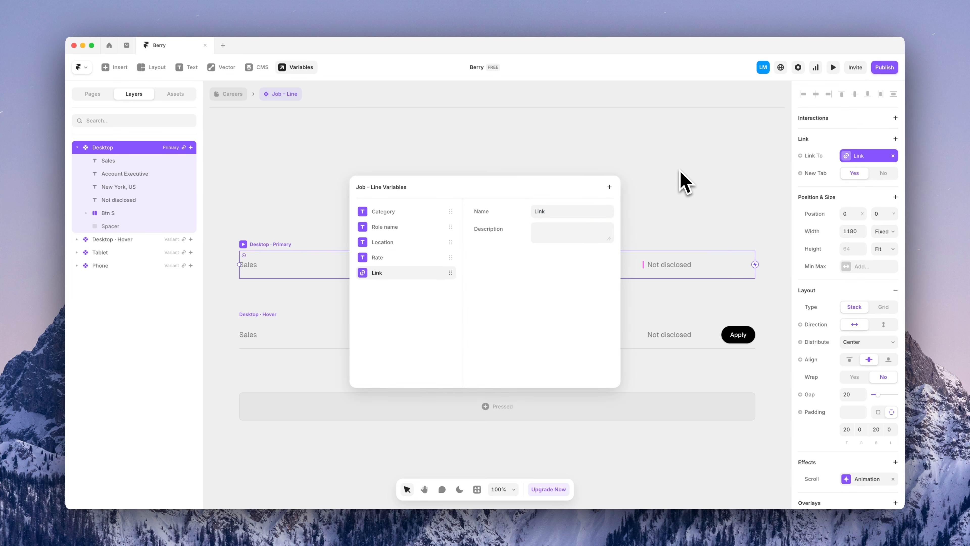
click(679, 172)
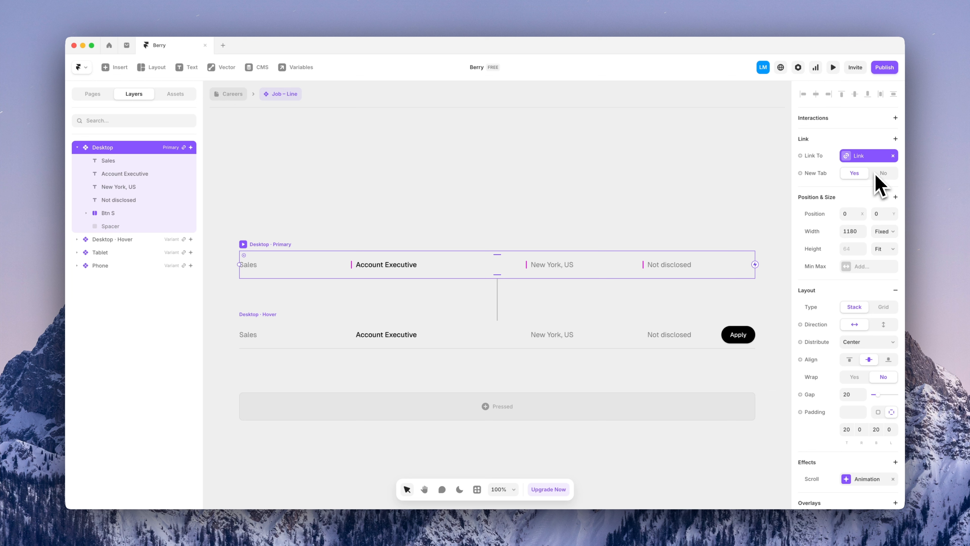
click(230, 96)
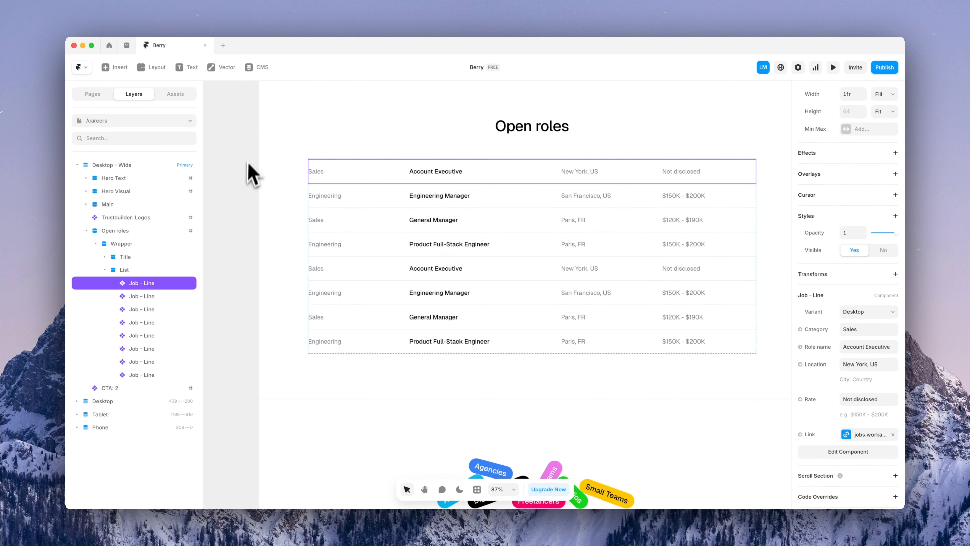
Clear the job row selection and switch the canvas to the /blog page
click(246, 175)
click(168, 121)
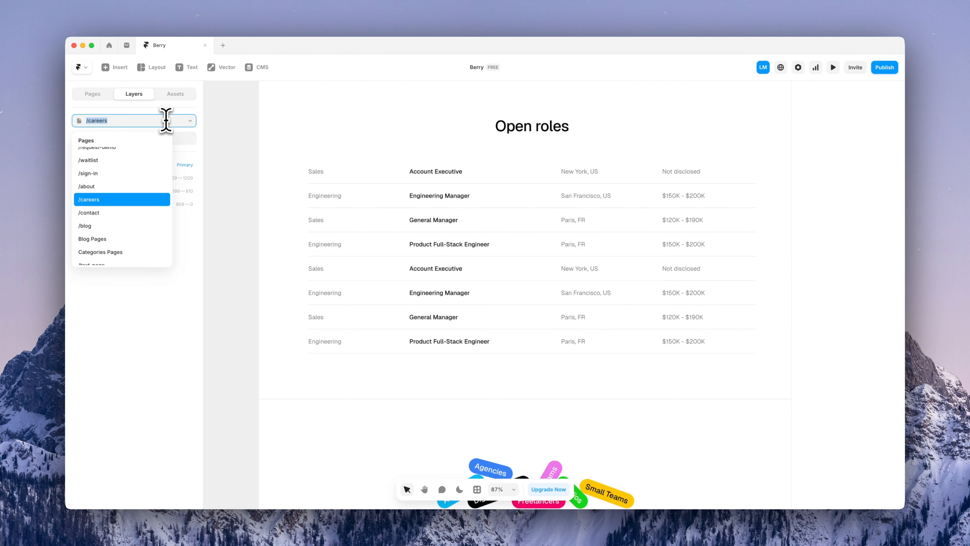
click(158, 206)
scroll(535, 329, up, 10)
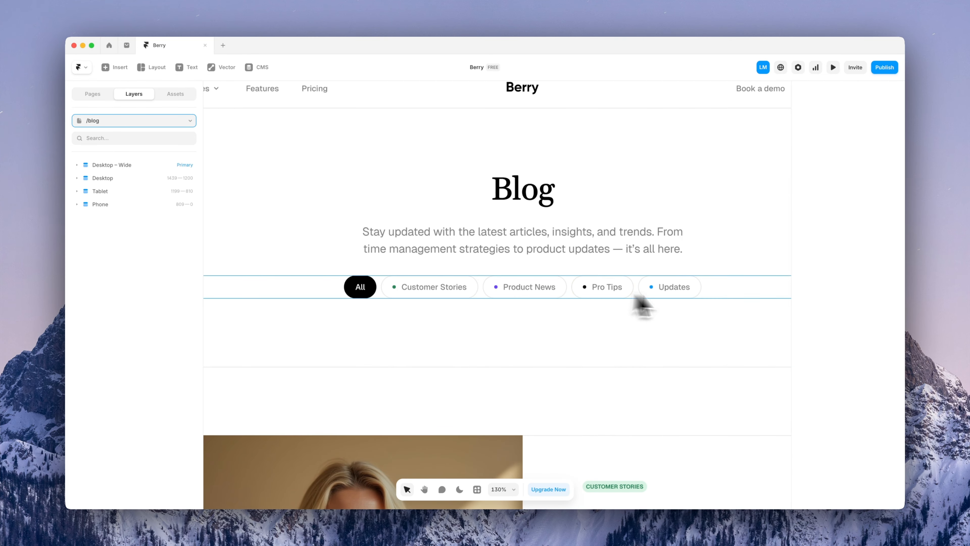
scroll(511, 320, down, 10)
scroll(525, 312, down, 5)
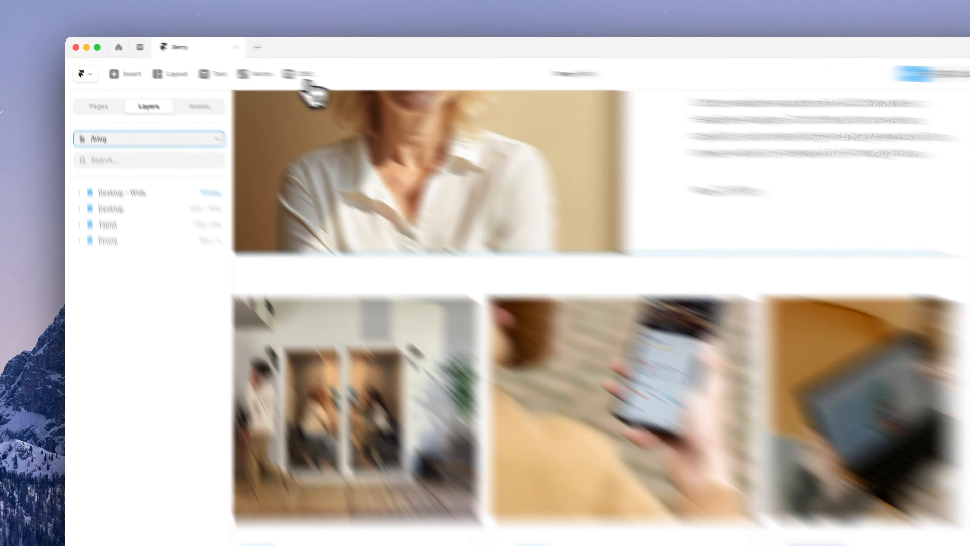
In the CMS, review the Updates category entry and show the Blog collection's posts
click(262, 67)
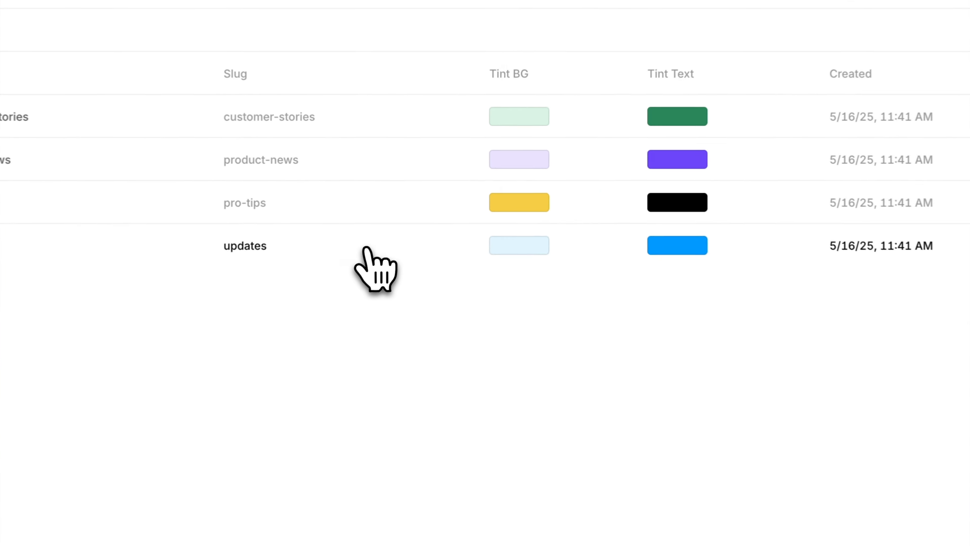
click(443, 205)
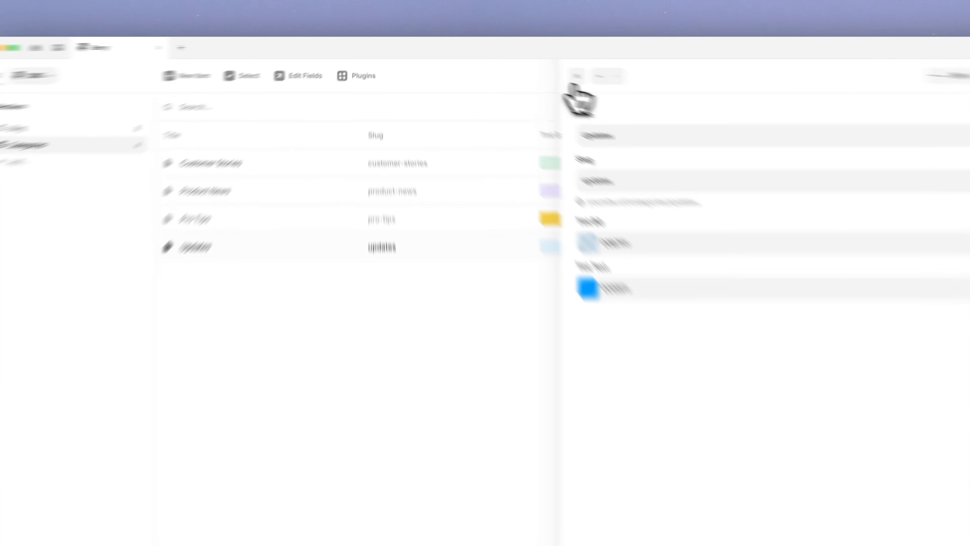
click(533, 67)
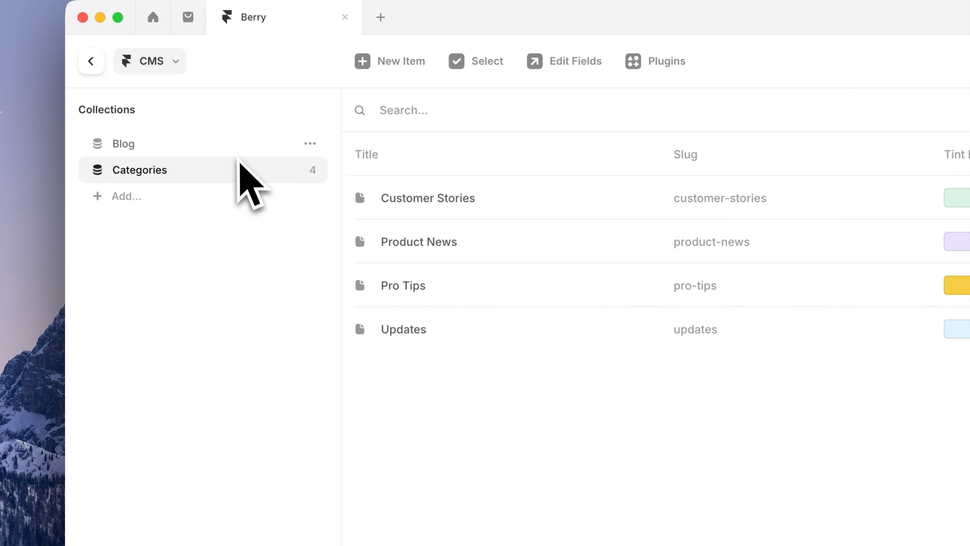
click(237, 147)
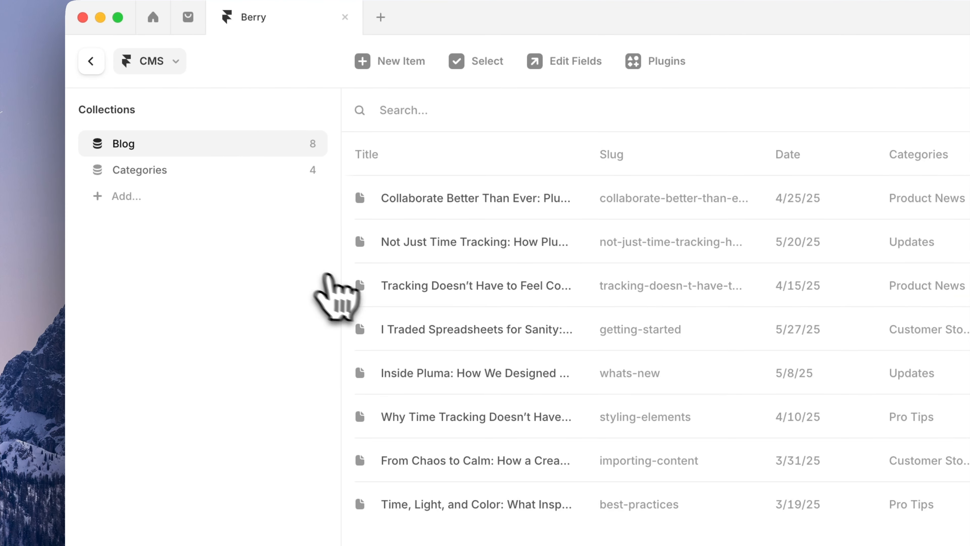
Add Customer Stories to the 'Tracking Doesn't Have to Feel Cold' post's categories
click(423, 294)
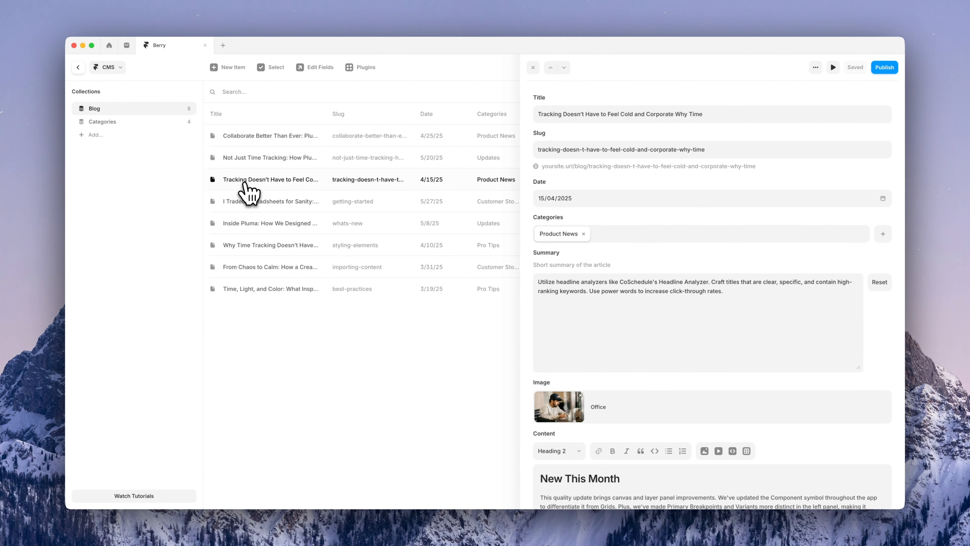
click(624, 234)
click(615, 256)
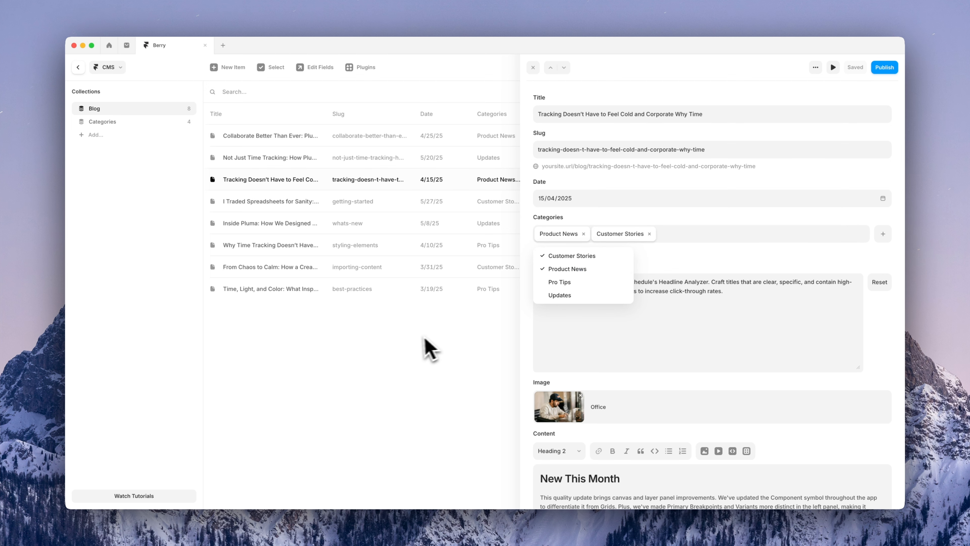
click(400, 339)
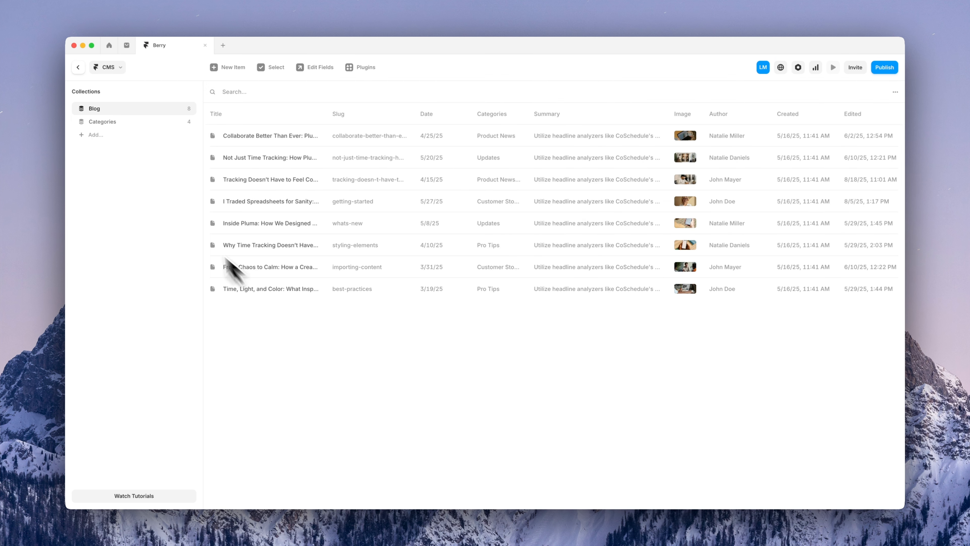
Leave the CMS collections and return to the site canvas
click(78, 67)
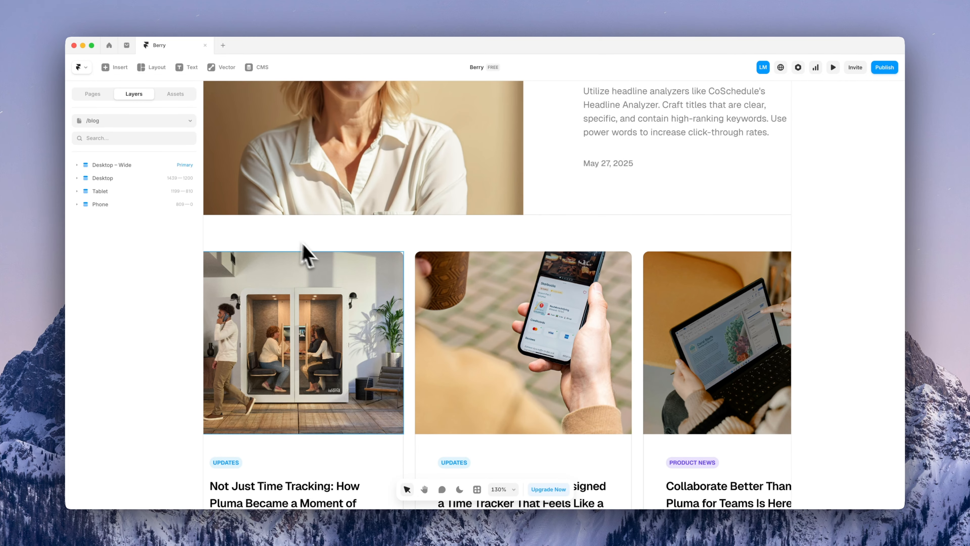
scroll(357, 272, down, 10)
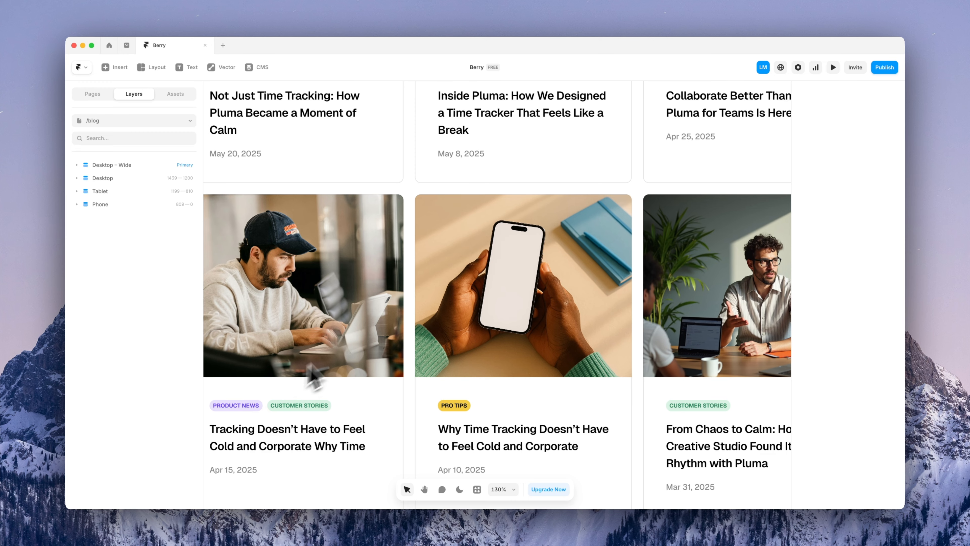
scroll(353, 353, left, 2)
scroll(353, 354, down, 2)
scroll(353, 357, right, 1)
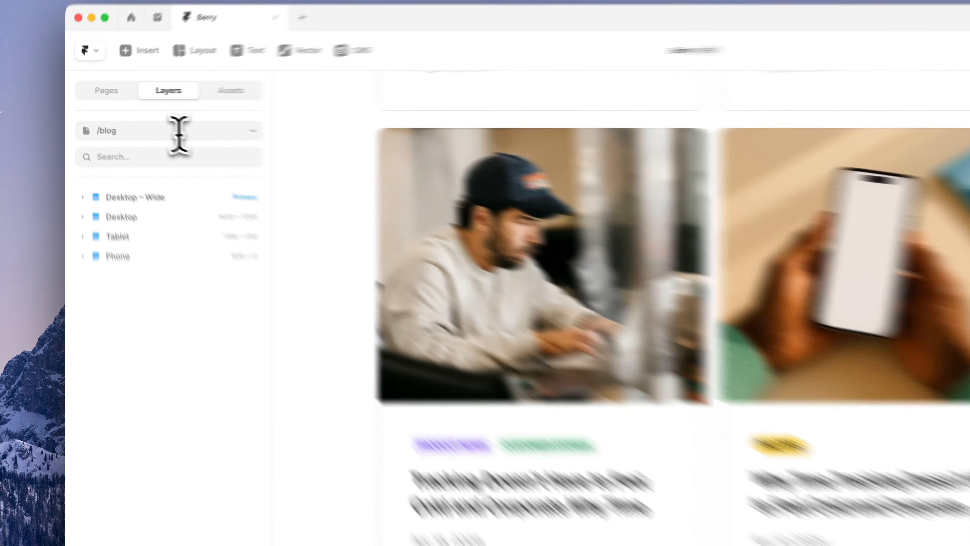
Switch to the /text-page Privacy Policy page, select Headline H2 L, and zoom out to see all frames
click(141, 121)
click(209, 367)
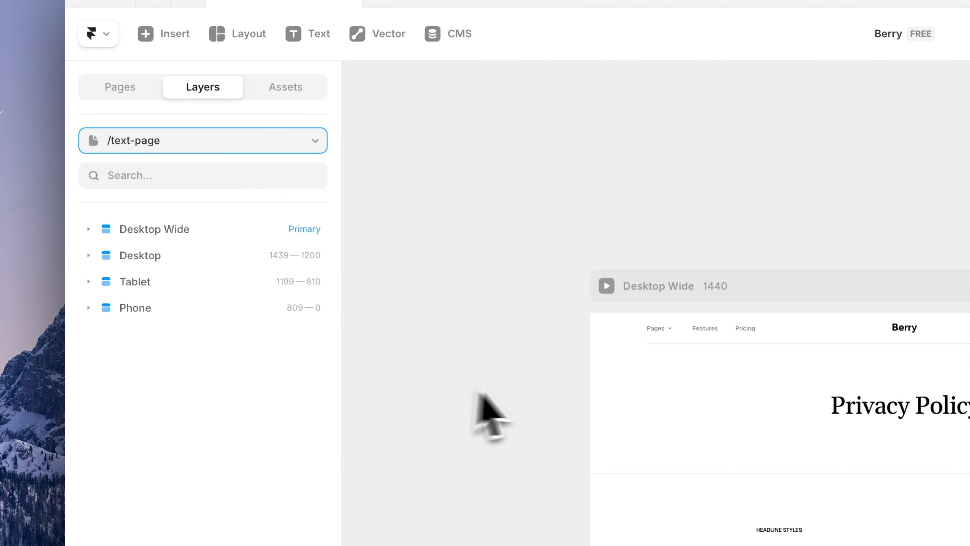
scroll(565, 409, down, 3)
scroll(796, 450, up, 5)
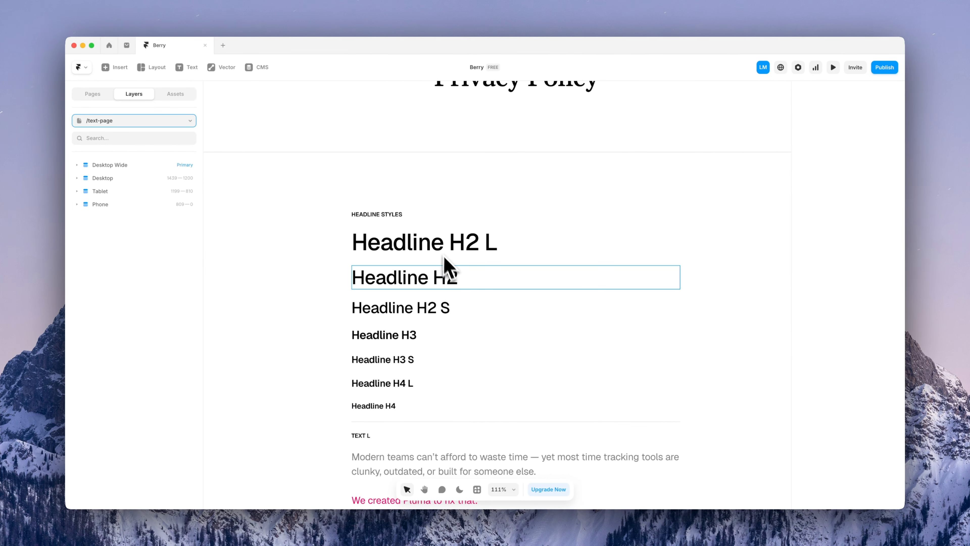
scroll(447, 328, down, 4)
scroll(447, 336, down, 10)
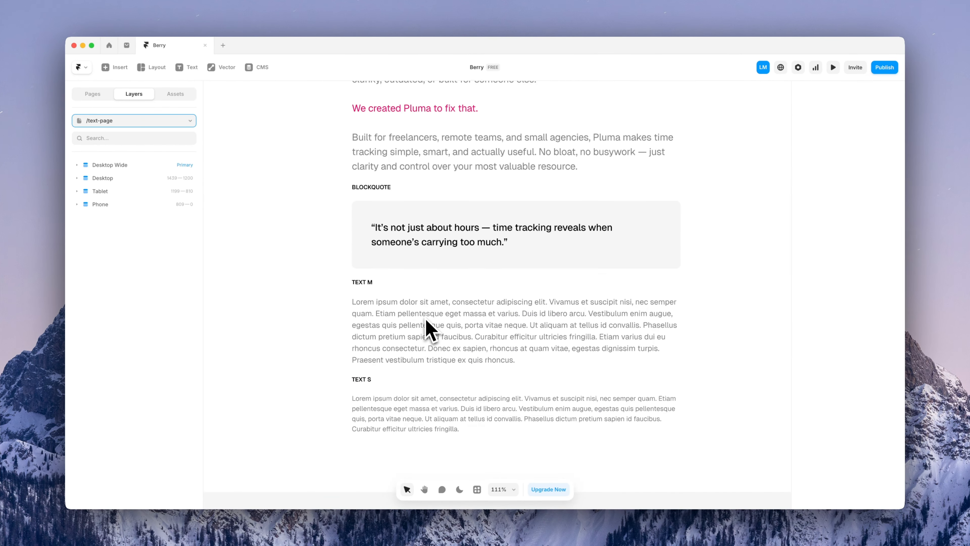
scroll(426, 321, up, 12)
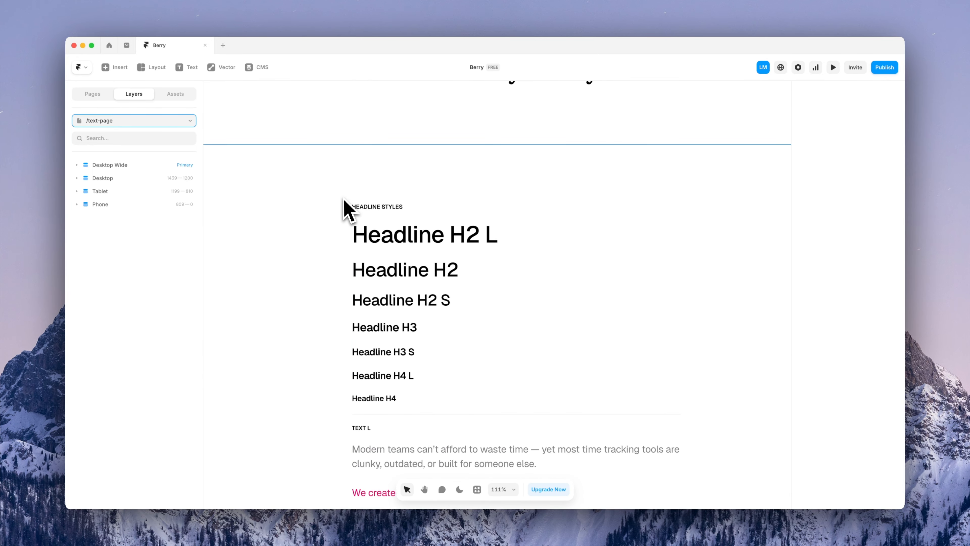
click(383, 244)
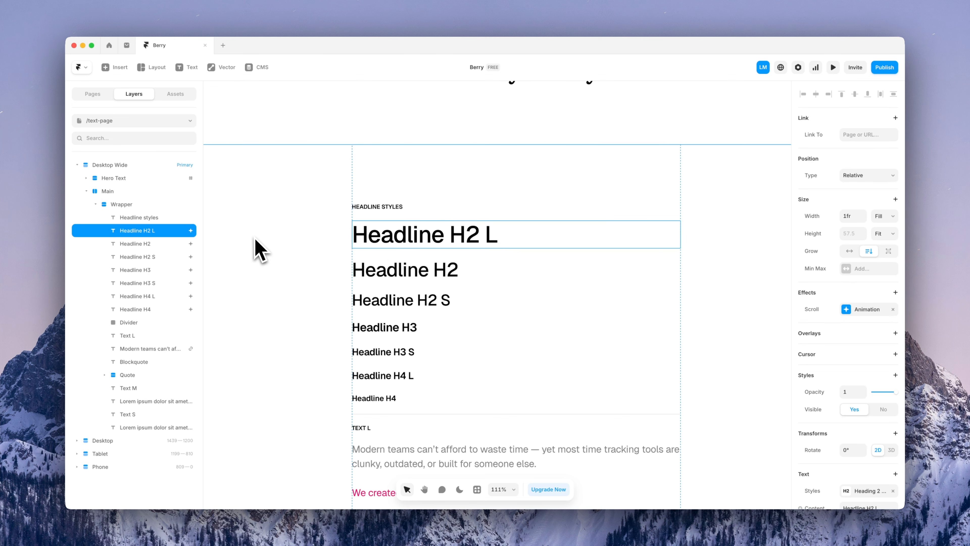
key(super+minus)
key(super+minus)
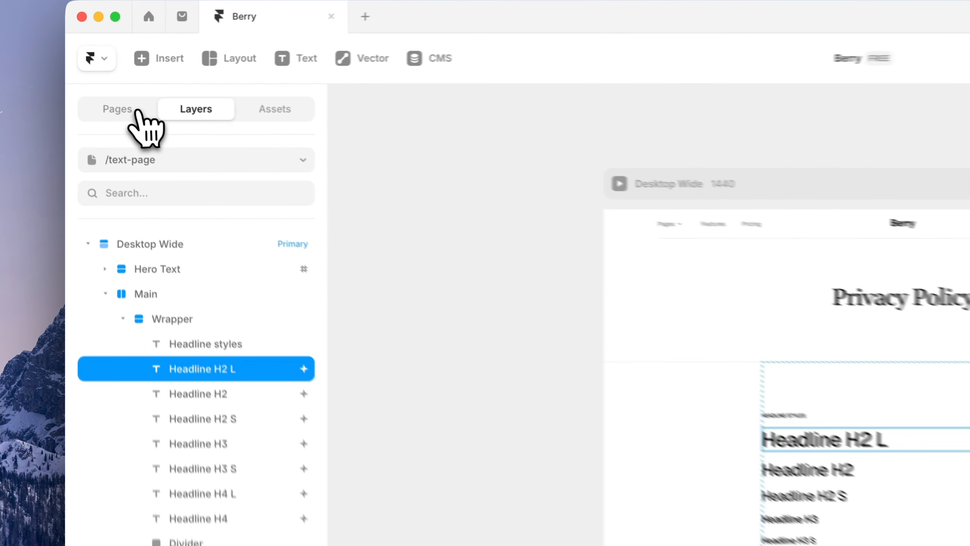
Duplicate /text-page and rename the copy to /style-guide
click(98, 95)
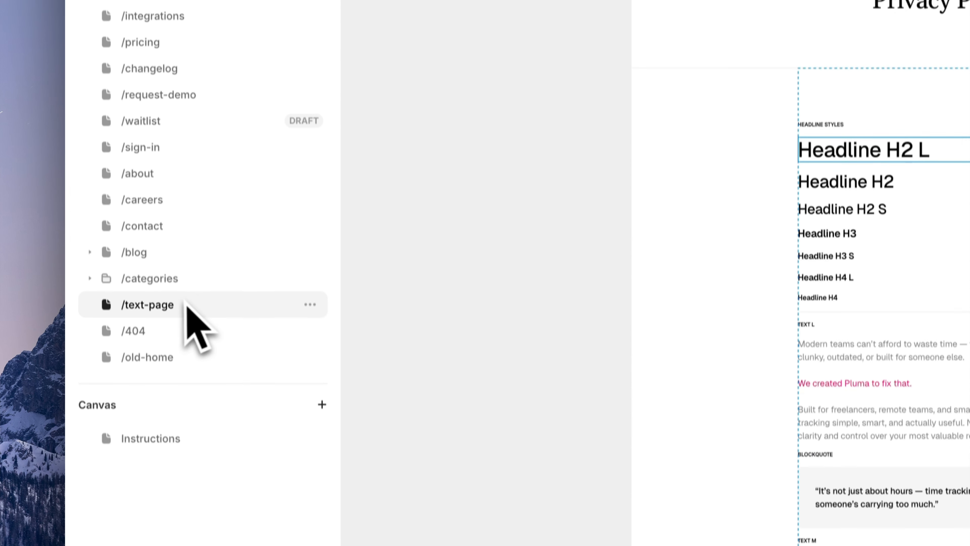
right_click(121, 346)
click(197, 404)
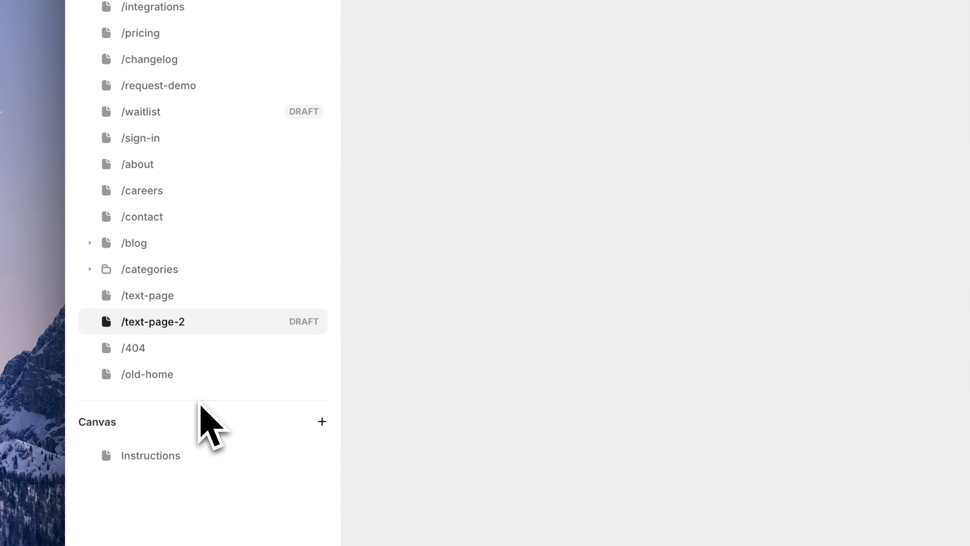
double_click(180, 321)
text(style)
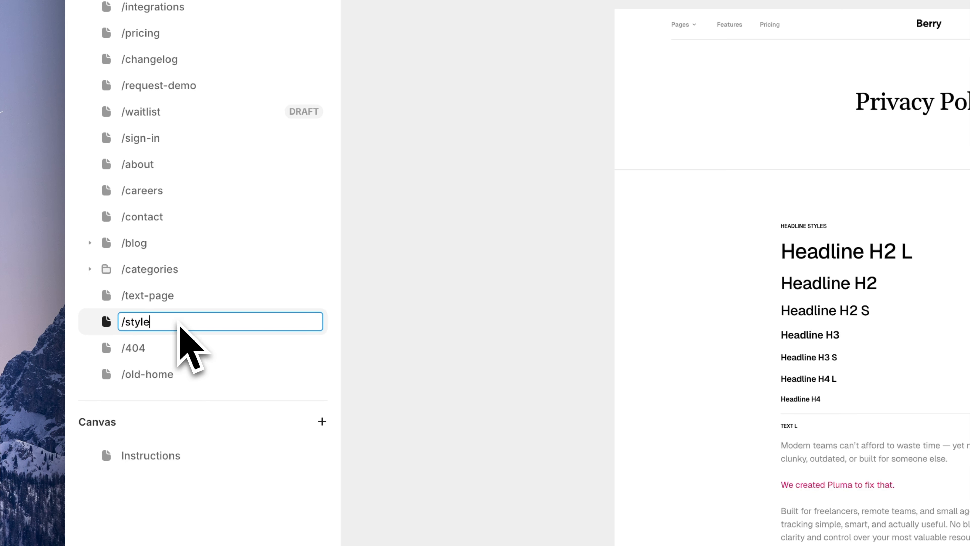
text(-guide)
key(Return)
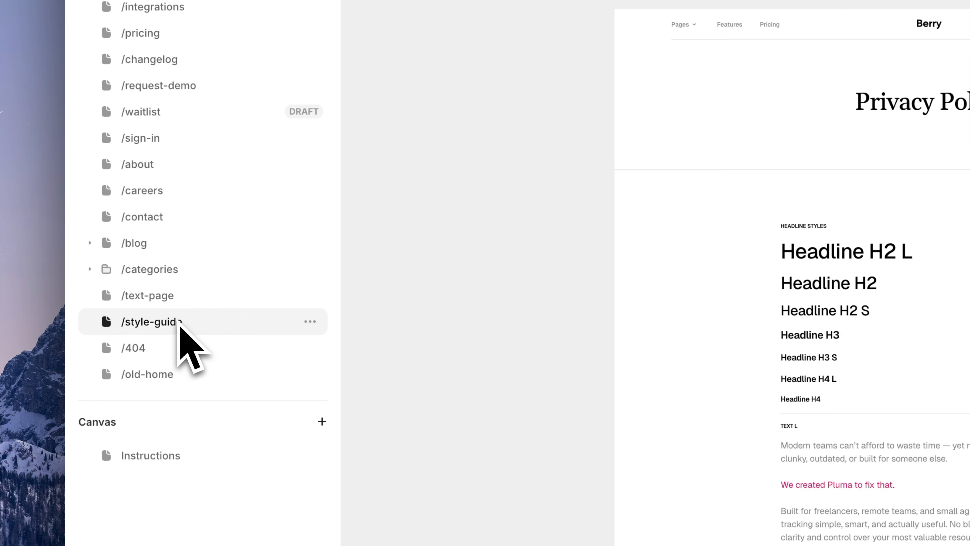
Rename the original /text-page to /cookies-policy
double_click(160, 301)
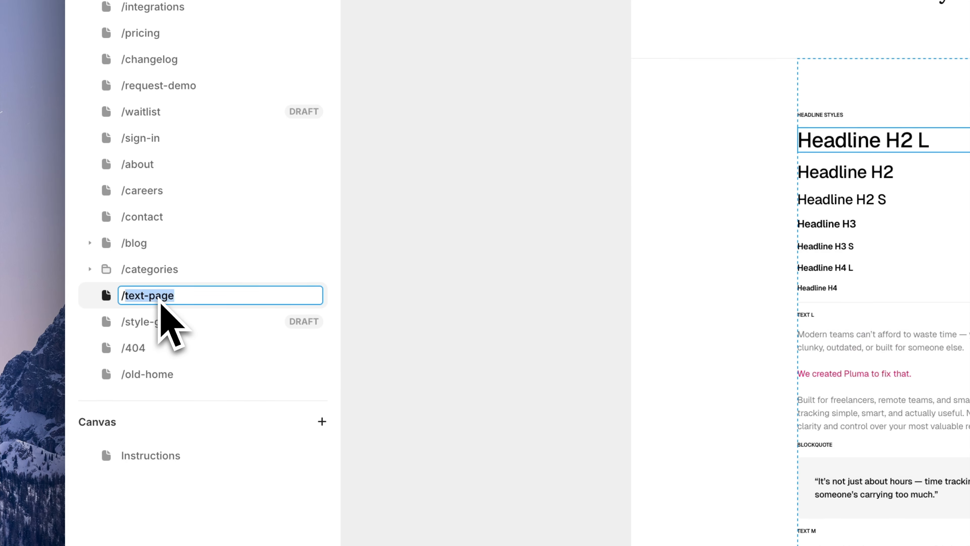
text(cookies)
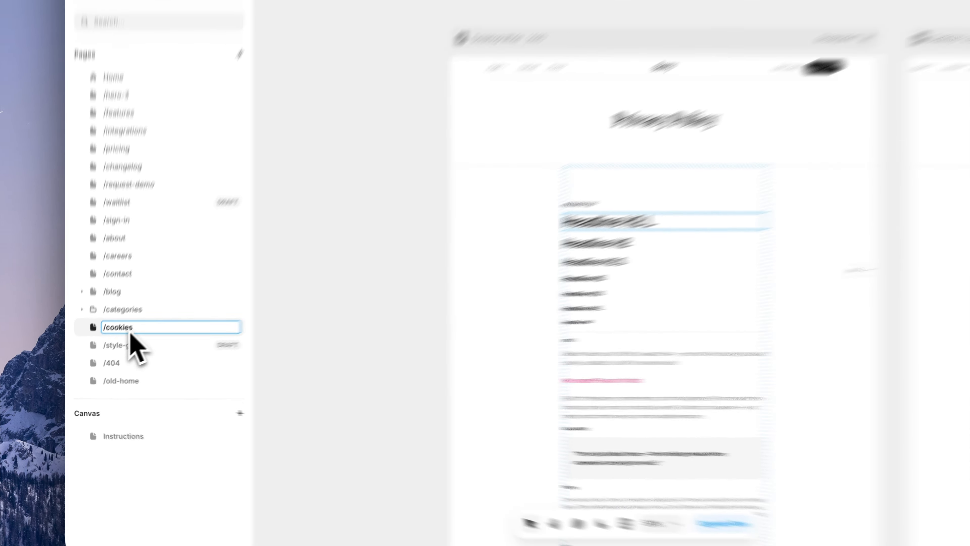
text(-policy)
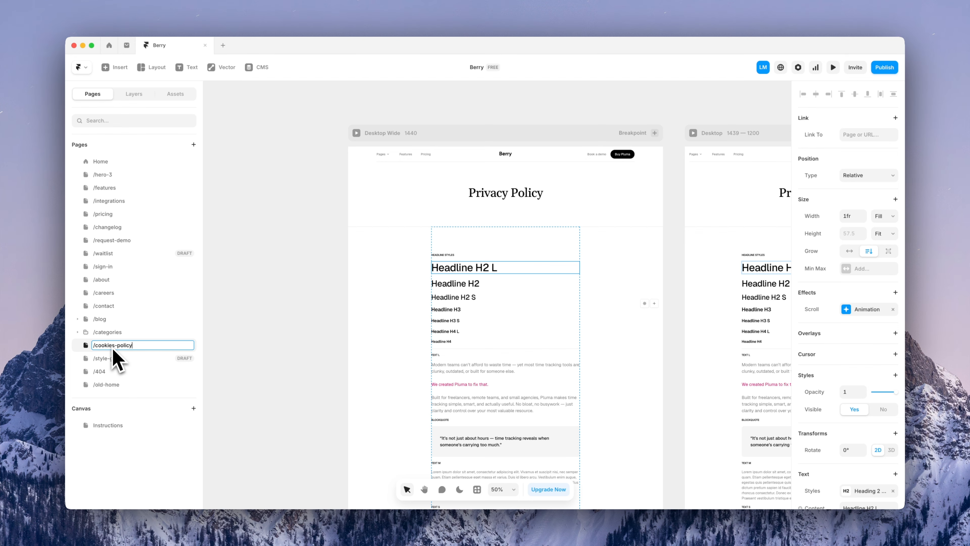
key(Return)
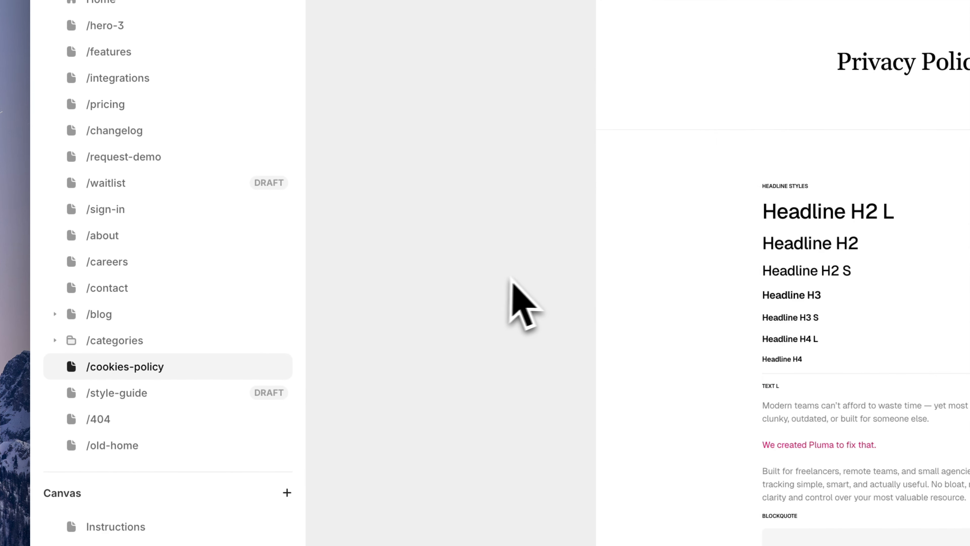
scroll(512, 281, down, 2)
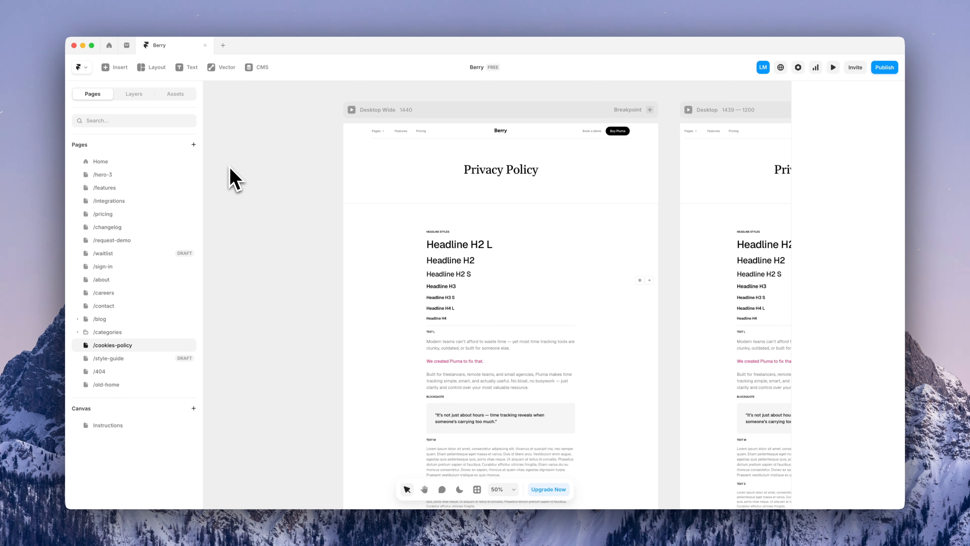
Delete the Promo links (REMOVE ME) layer from the Main template in Project assets
click(175, 98)
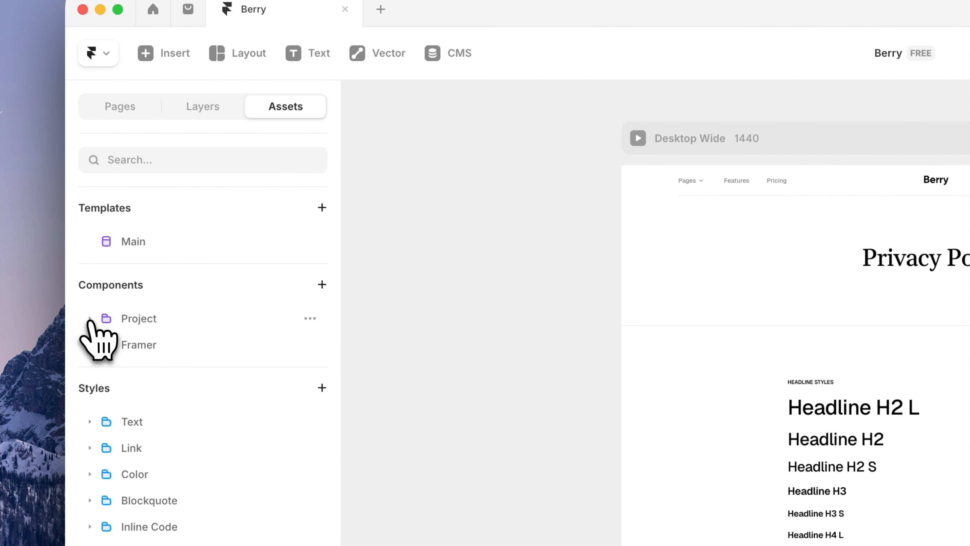
click(90, 318)
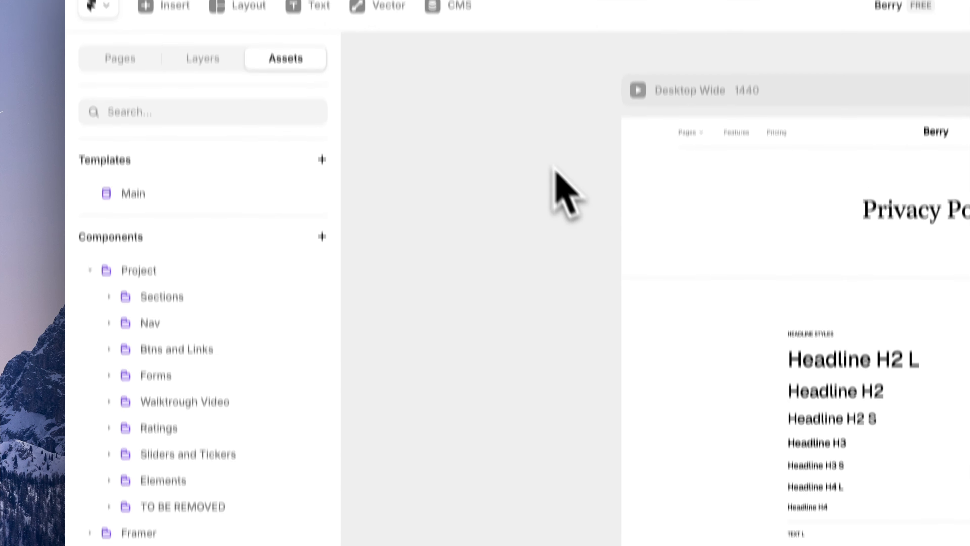
double_click(663, 69)
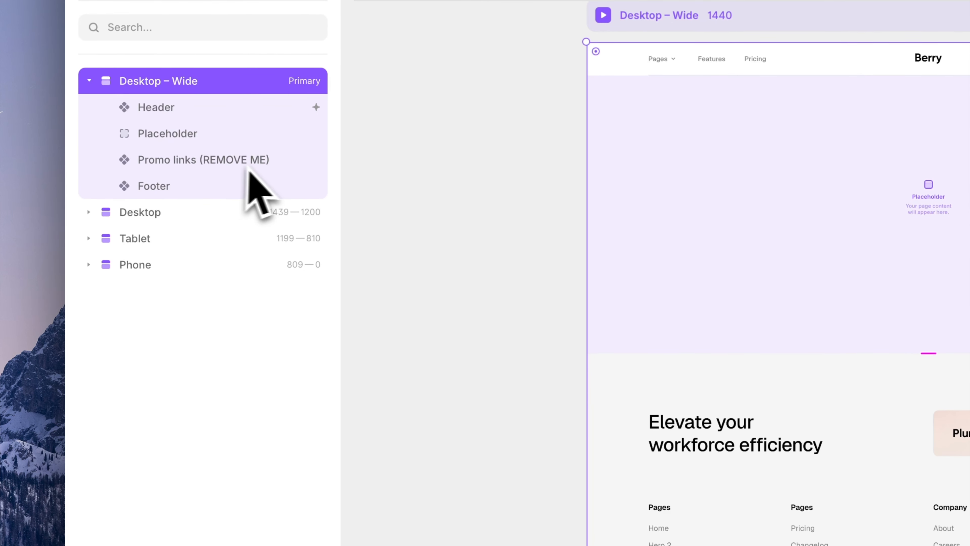
click(172, 179)
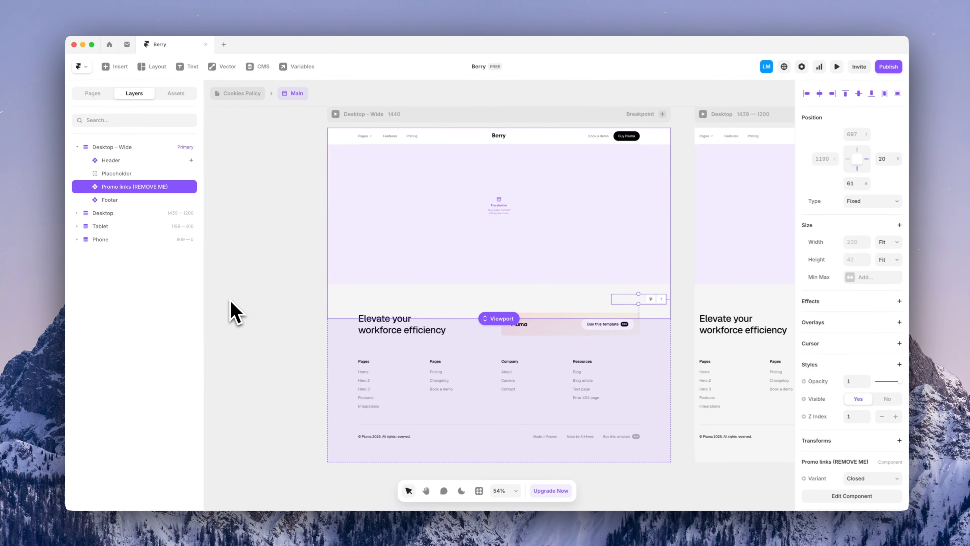
key(Delete)
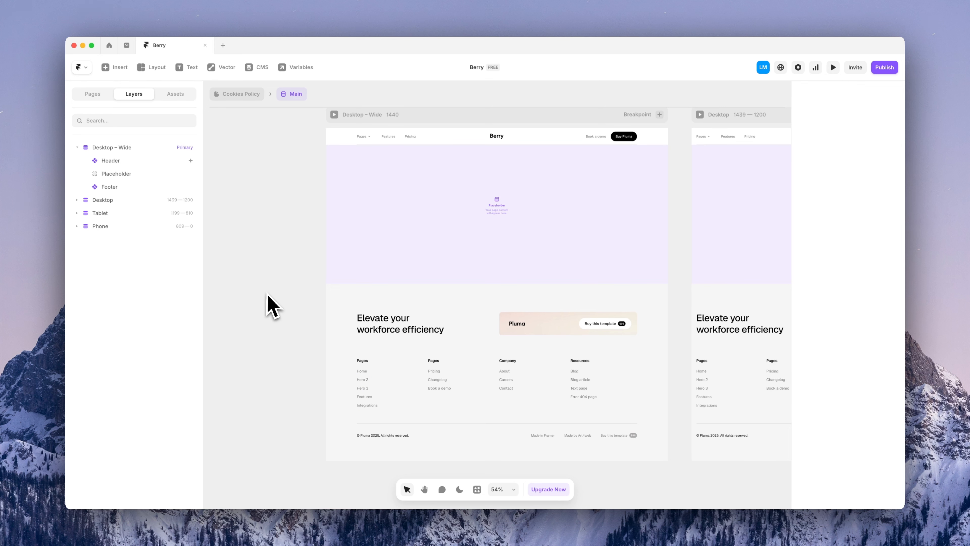
Exit the Main template and expand the TO BE REMOVED folder showing its seven components
click(240, 100)
click(245, 187)
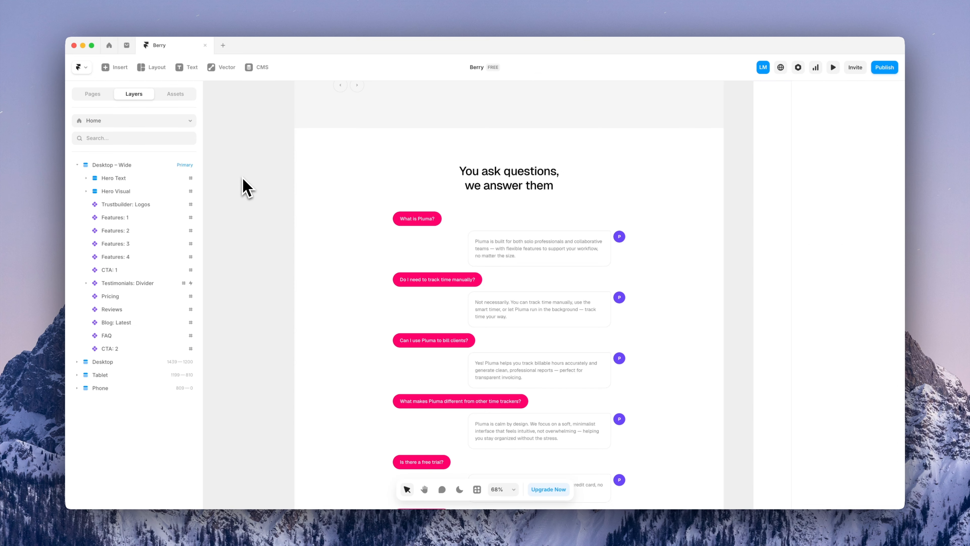
click(177, 96)
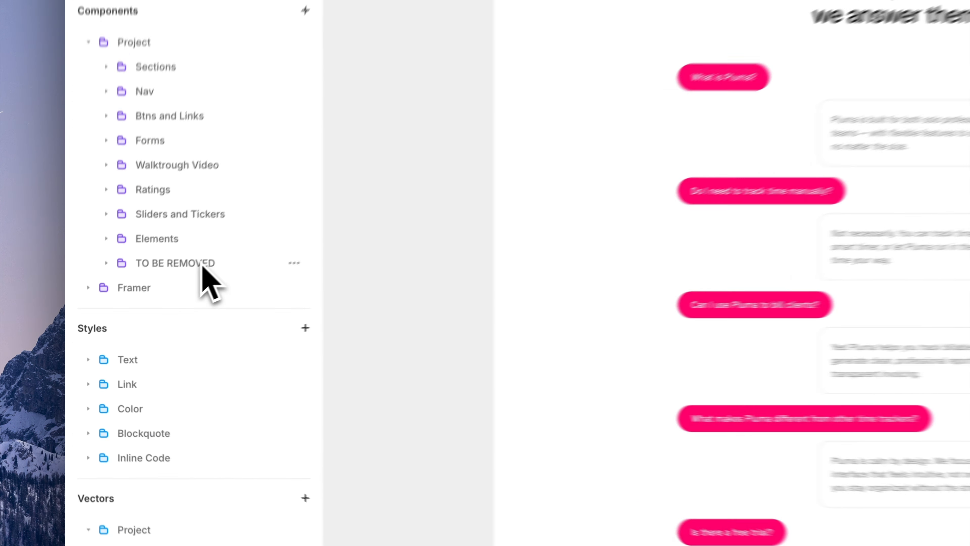
click(138, 318)
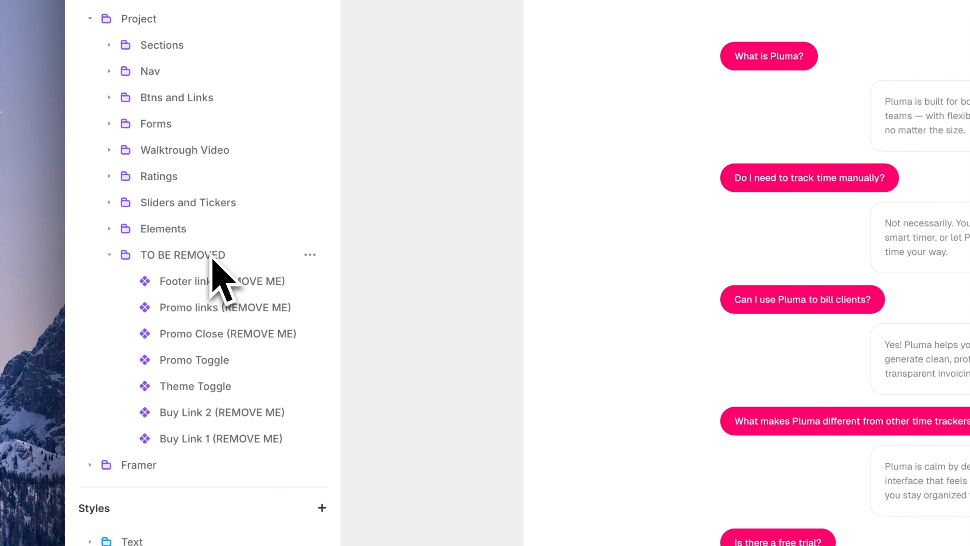